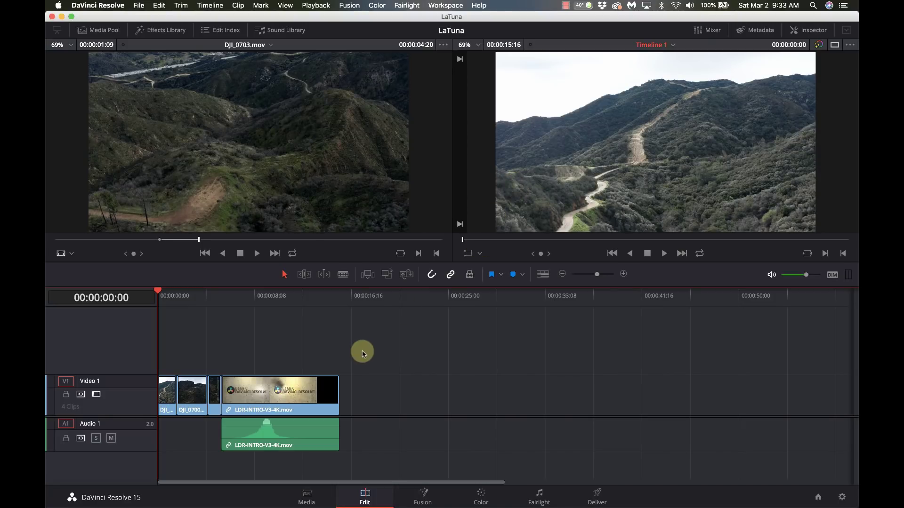
# Delete the last three clips from the timeline and show the Media Pool.
pyautogui.moveTo(365, 415); pyautogui.dragTo(195, 355)
pyautogui.press('Delete')
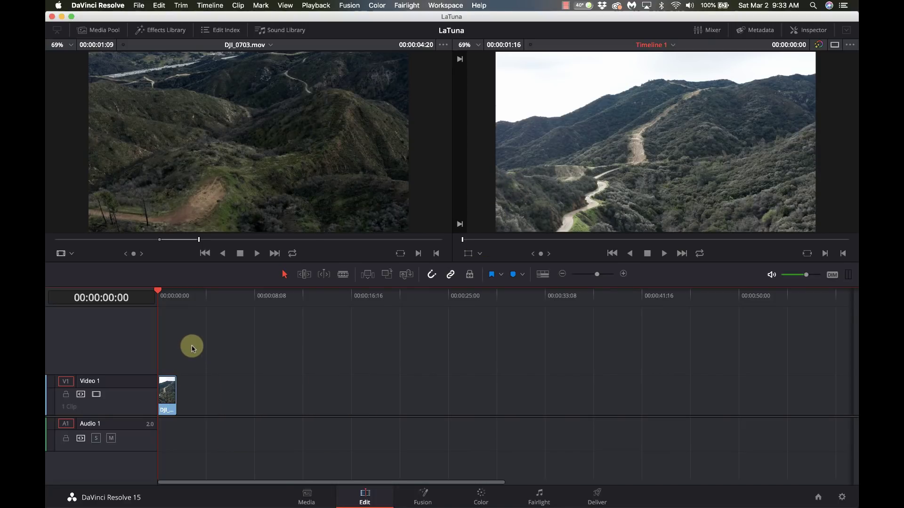
pyautogui.click(115, 31)
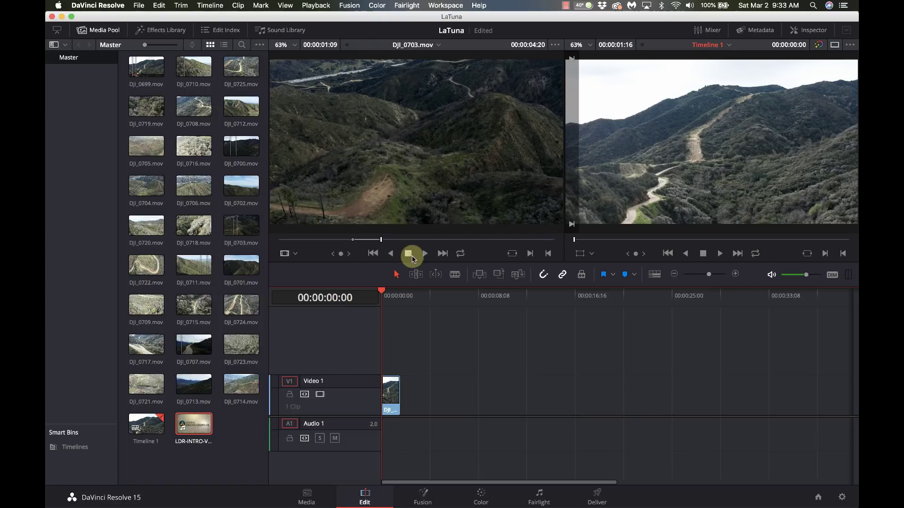
# Preview DJI_0702 in the source viewer and append it to the end of the timeline.
pyautogui.click(191, 149)
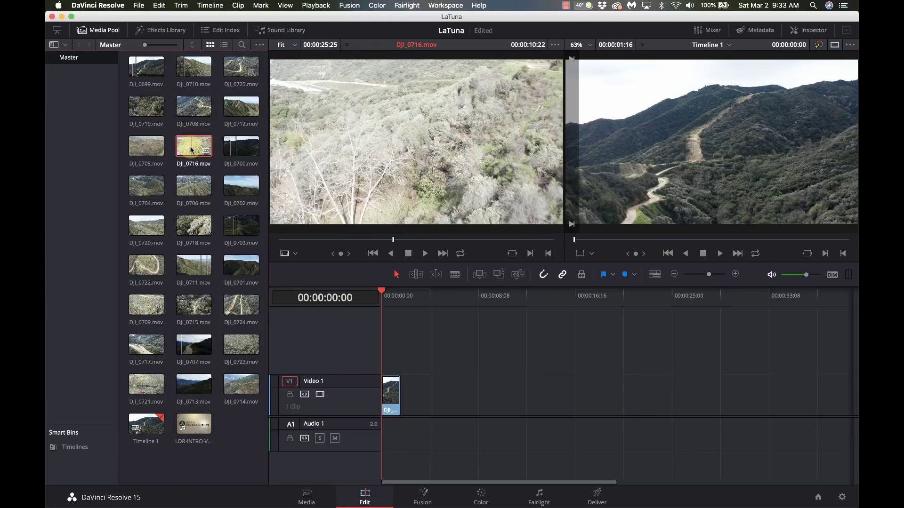
pyautogui.click(238, 193)
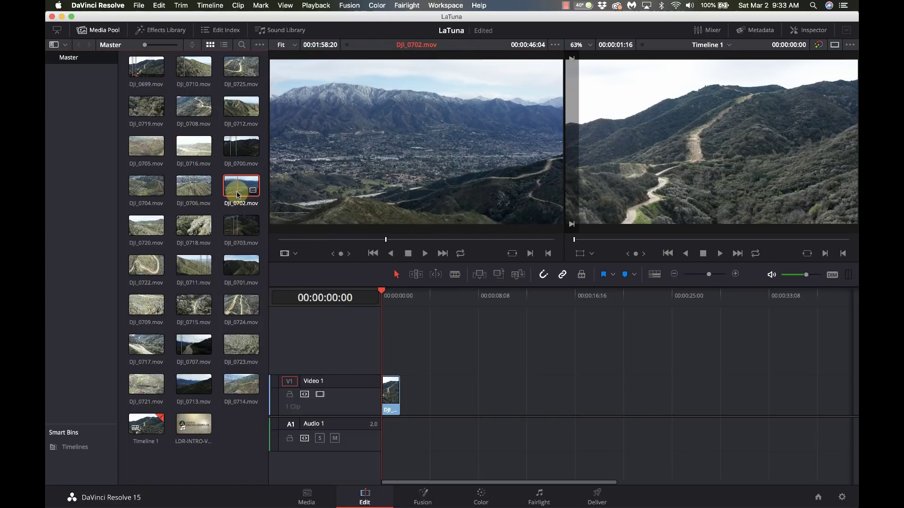
pyautogui.press('space')
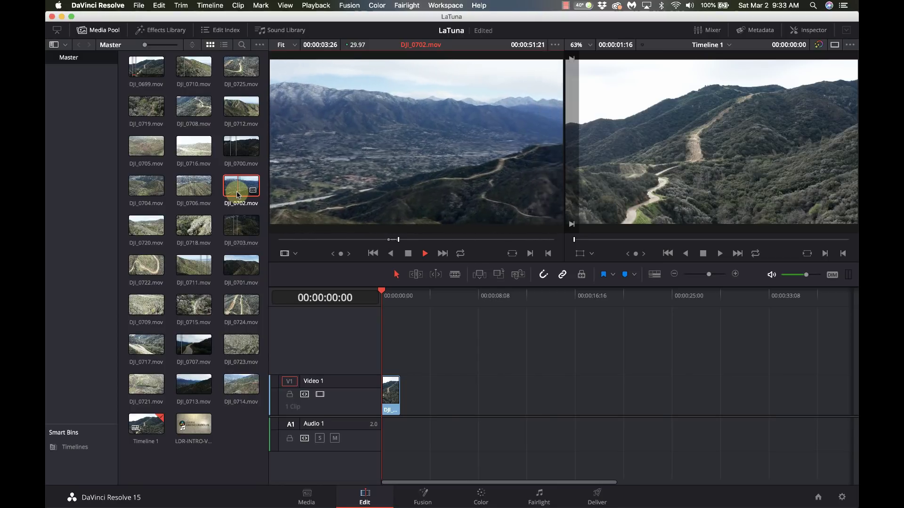
pyautogui.press('space')
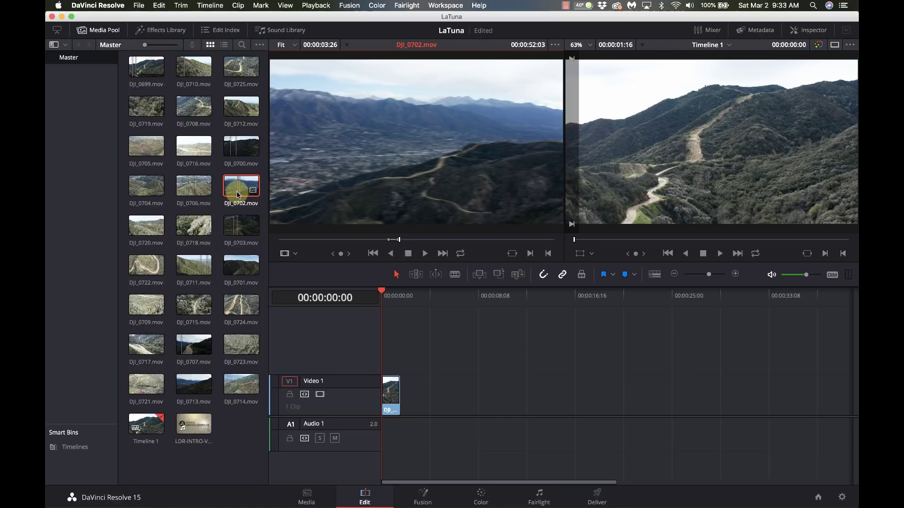
pyautogui.hotkey('shift', 'F12')
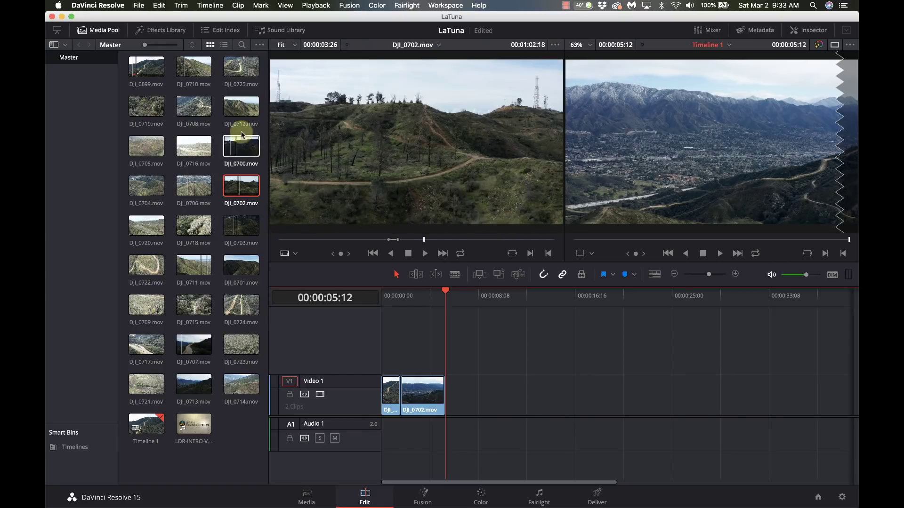
# Open Keyboard Customization and search all commands for 'append'.
pyautogui.click(139, 5)
pyautogui.moveTo(98, 6)
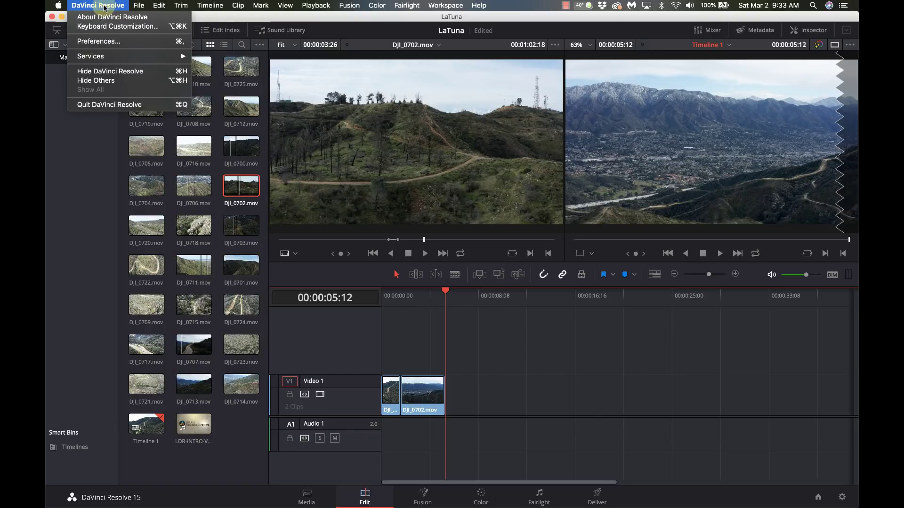
pyautogui.click(104, 28)
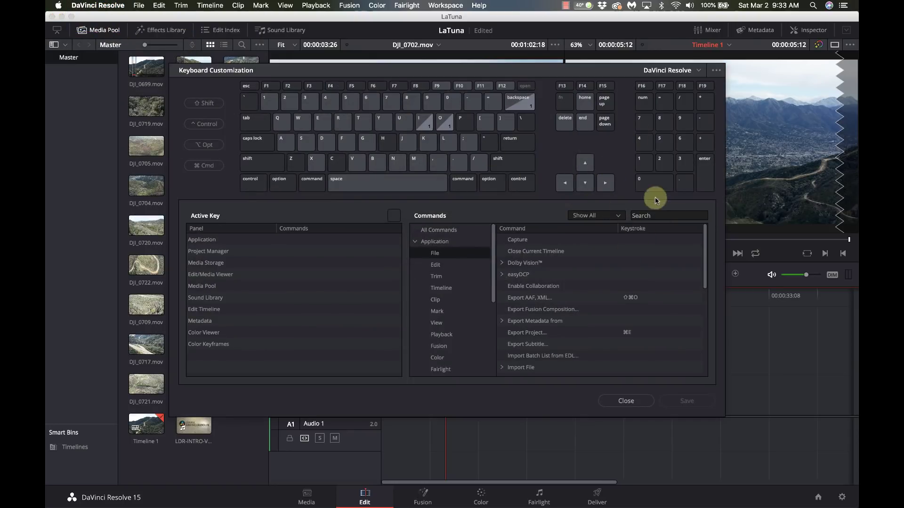
pyautogui.click(695, 70)
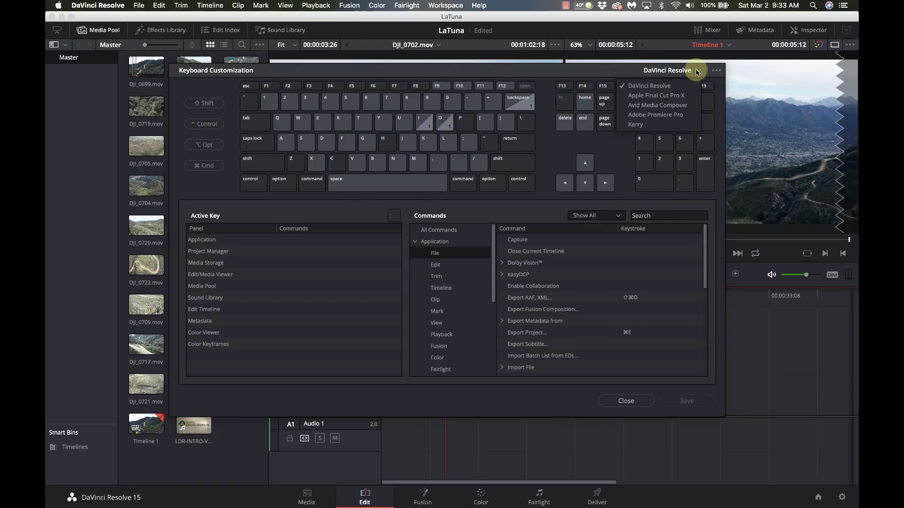
pyautogui.click(657, 125)
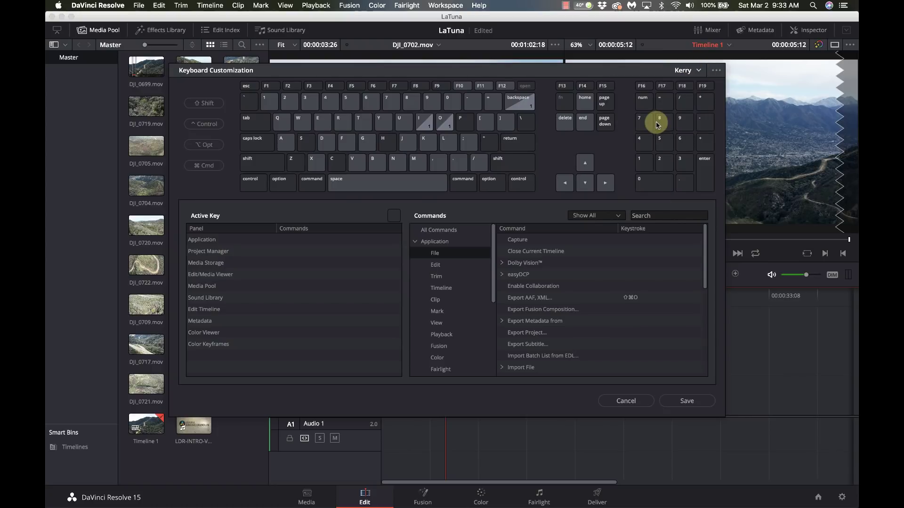
pyautogui.click(653, 216)
pyautogui.write('appen')
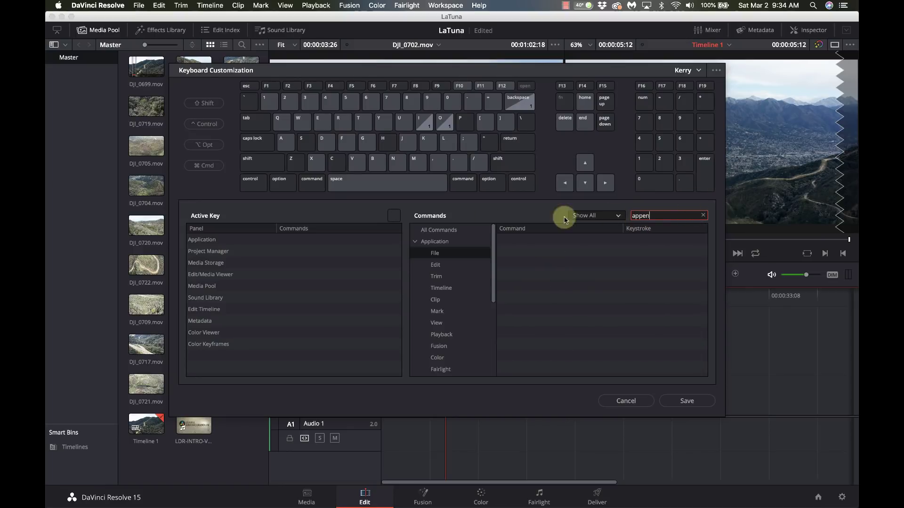
pyautogui.click(436, 230)
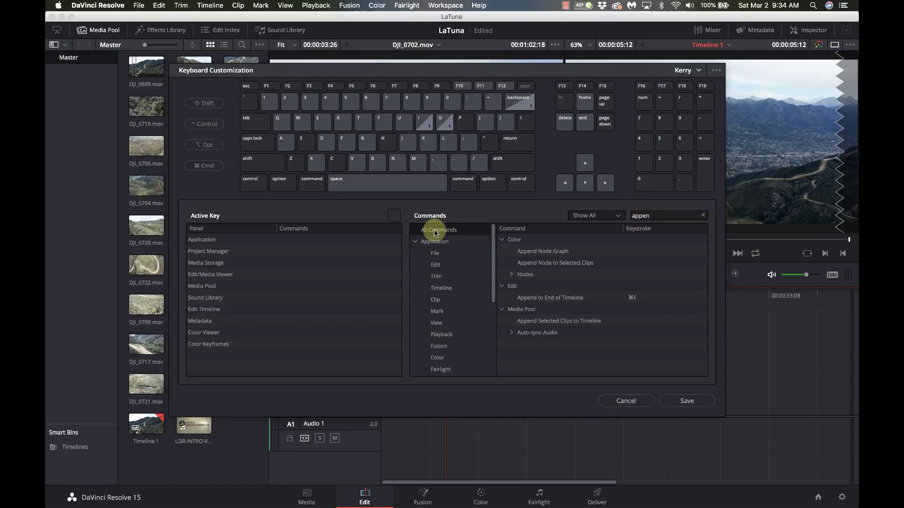
pyautogui.click(664, 217)
pyautogui.write('d')
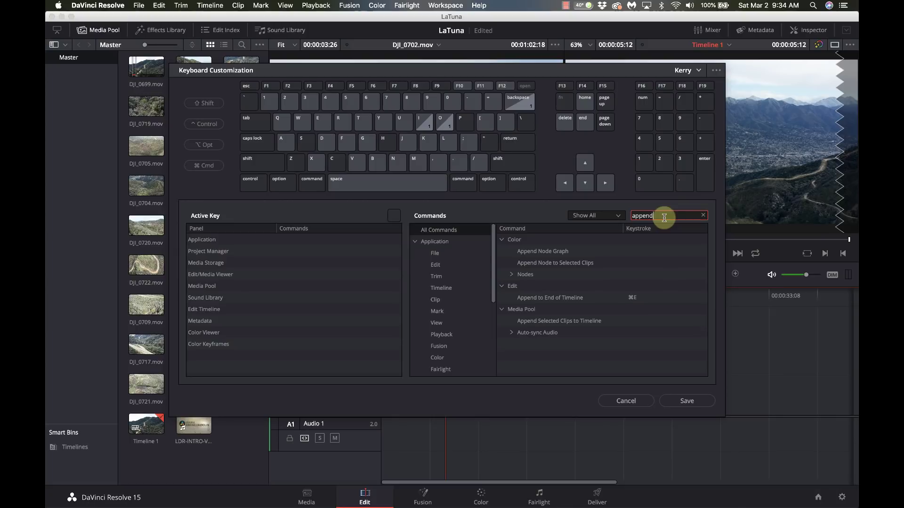
# In the DaVinci Resolve preset, assign ⌘E to Append to End of Timeline, taking it from Export Project.
pyautogui.click(573, 299)
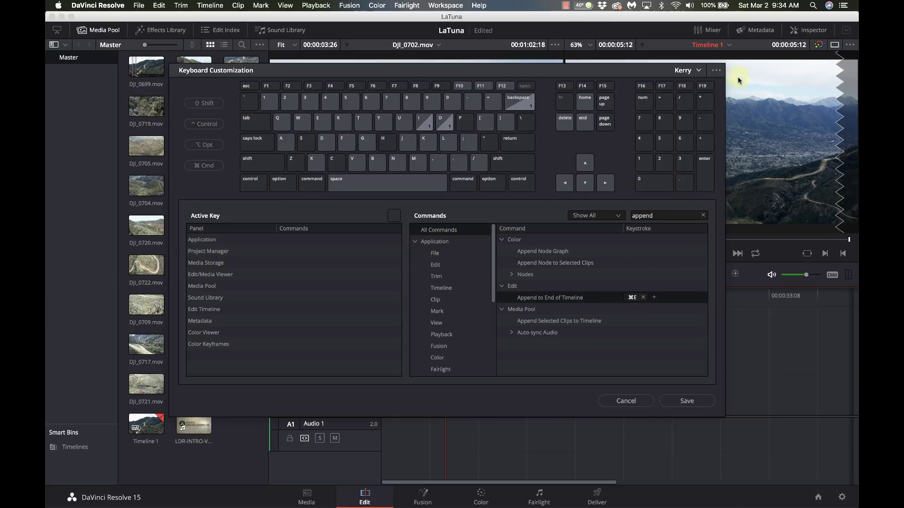
pyautogui.click(696, 71)
pyautogui.click(681, 85)
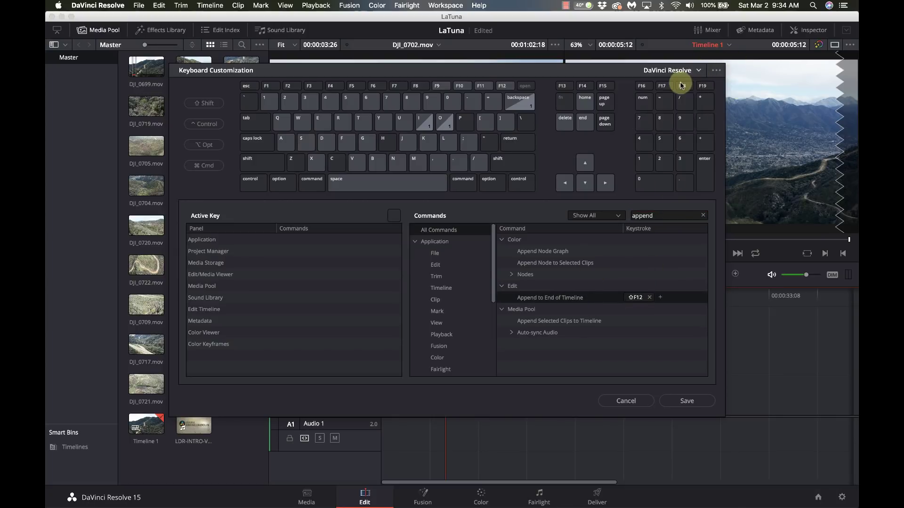
pyautogui.click(639, 301)
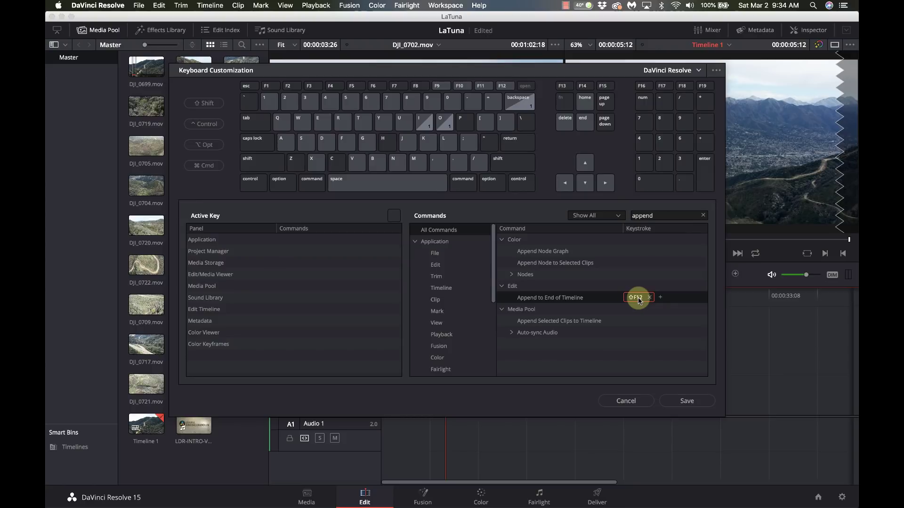
pyautogui.press('super+e')
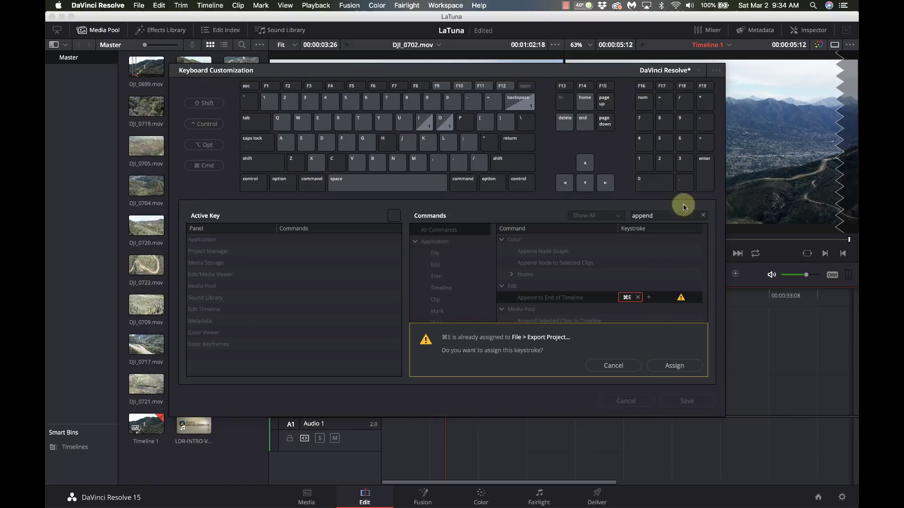
pyautogui.click(673, 366)
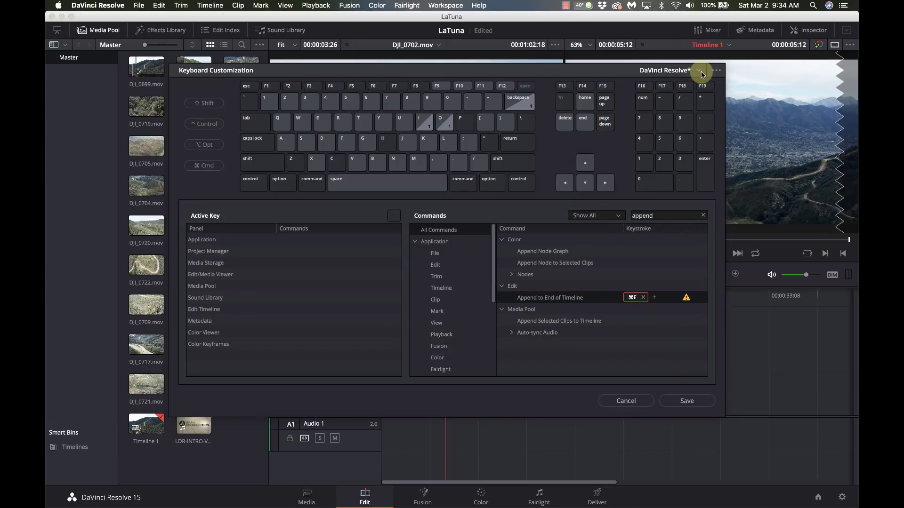
# Open and close the preset list and preset options without changing anything.
pyautogui.click(699, 72)
pyautogui.click(724, 72)
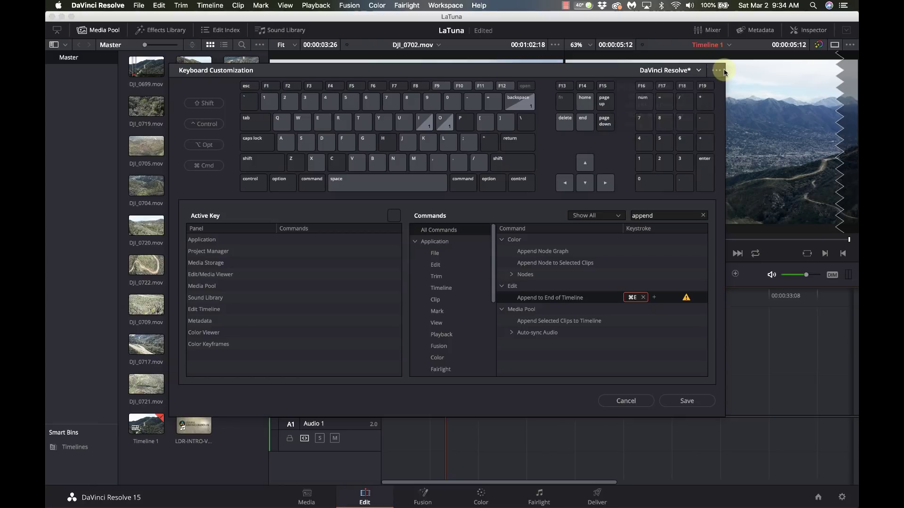
pyautogui.click(716, 70)
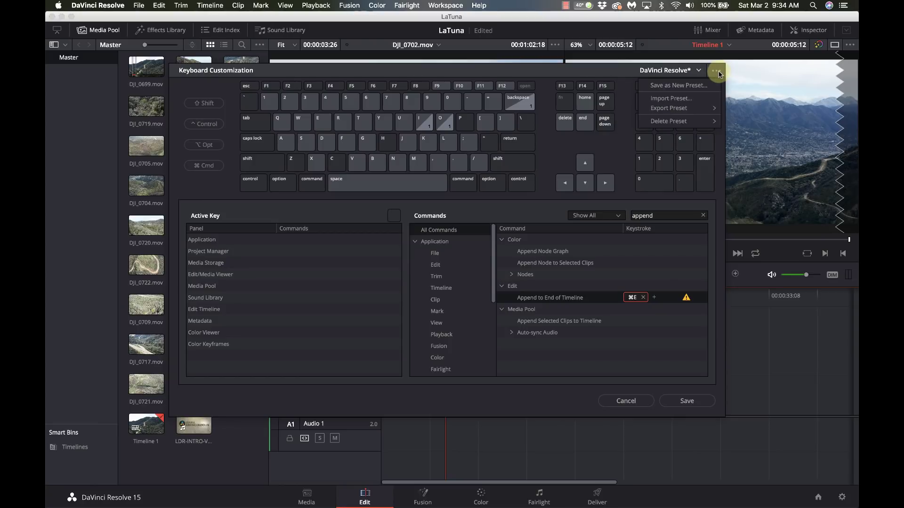
pyautogui.click(570, 67)
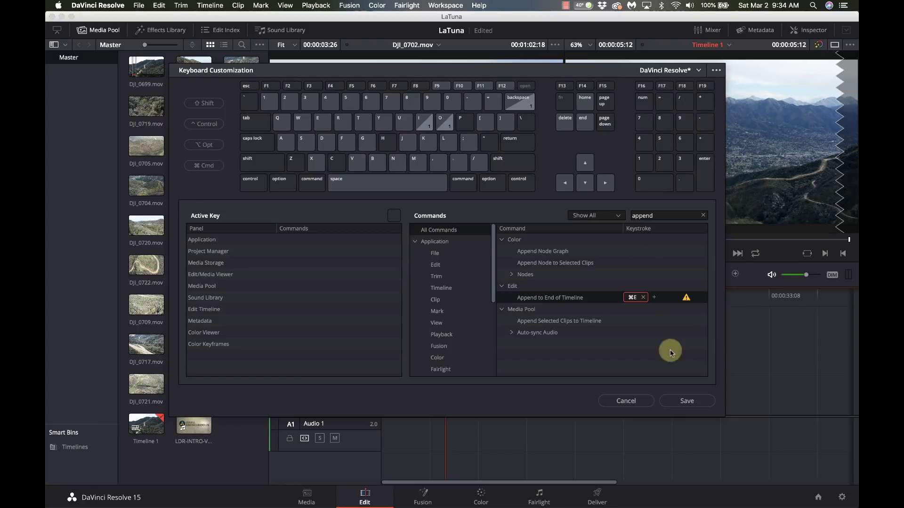
# Search for insert commands and begin setting a shortcut for inserting selected clips.
pyautogui.click(650, 216)
pyautogui.press('BackSpace')
pyautogui.press('BackSpace')
pyautogui.press('BackSpace')
pyautogui.press('BackSpace')
pyautogui.press('BackSpace')
pyautogui.press('BackSpace')
pyautogui.write('inset')
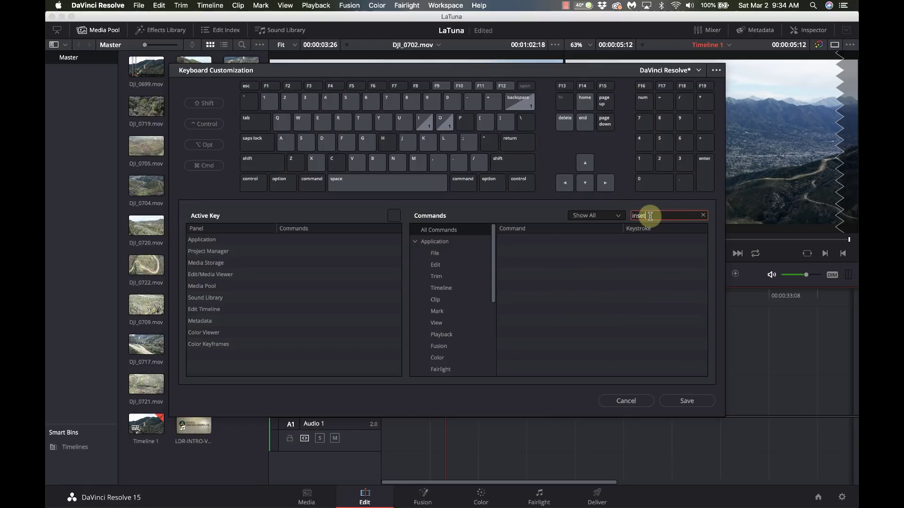
pyautogui.press('BackSpace')
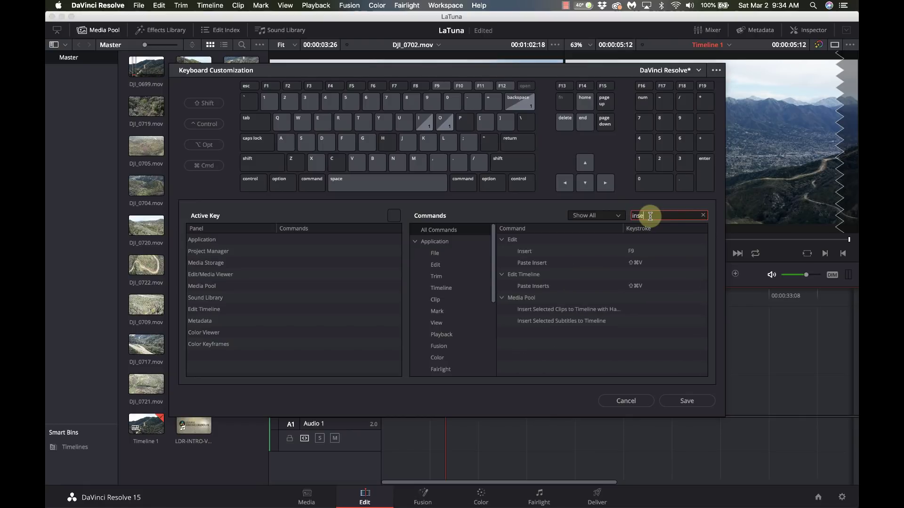
pyautogui.click(565, 254)
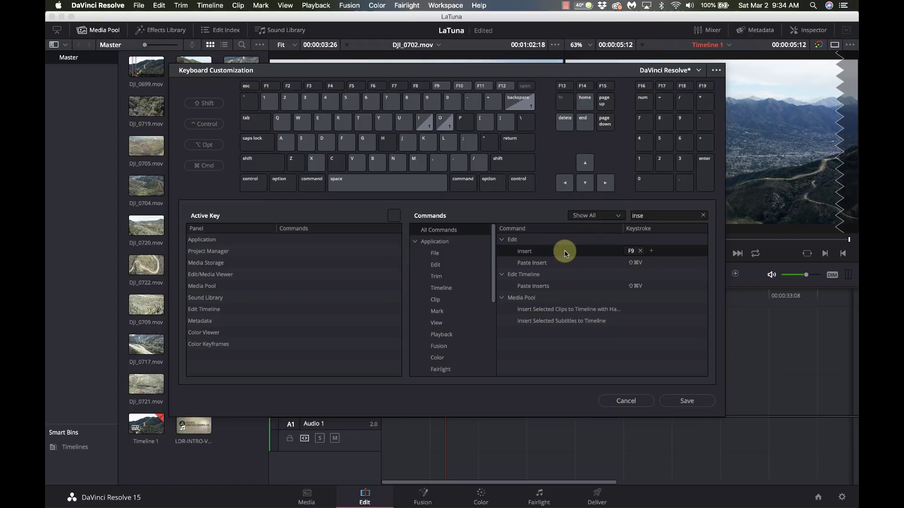
pyautogui.click(568, 311)
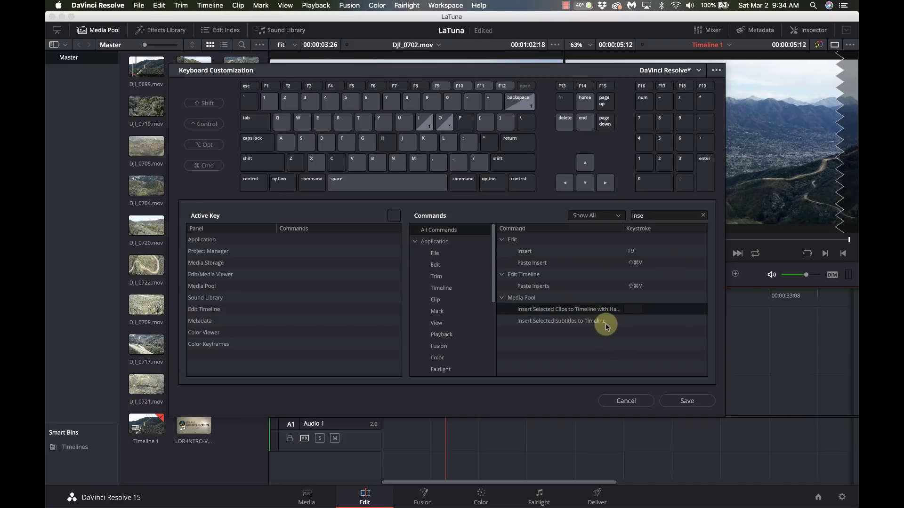
pyautogui.click(632, 313)
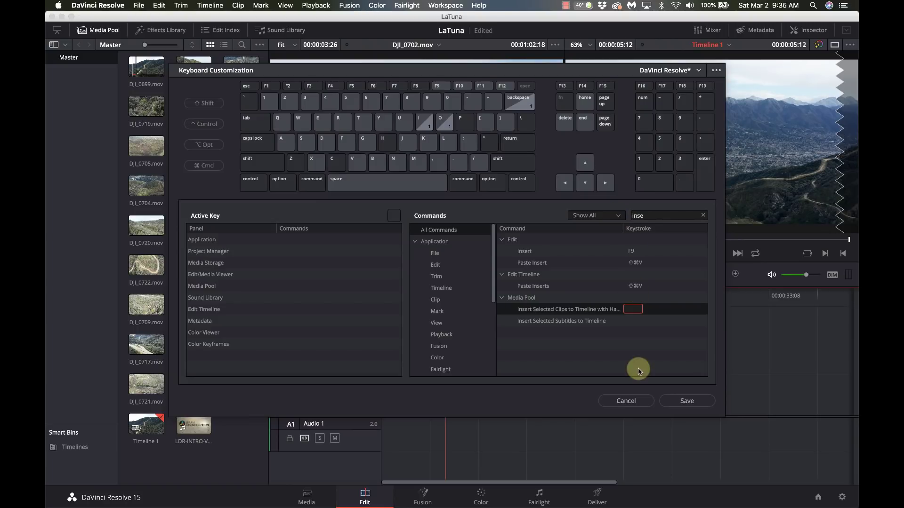
# Switch to the custom Kerry preset, discarding unsaved shortcut edits, and cancel the dialog.
pyautogui.click(697, 70)
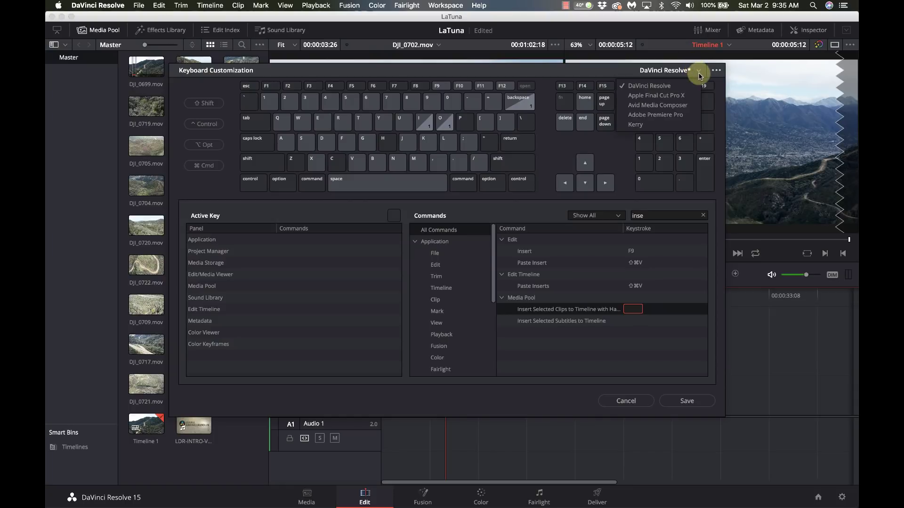
pyautogui.click(678, 115)
pyautogui.click(490, 298)
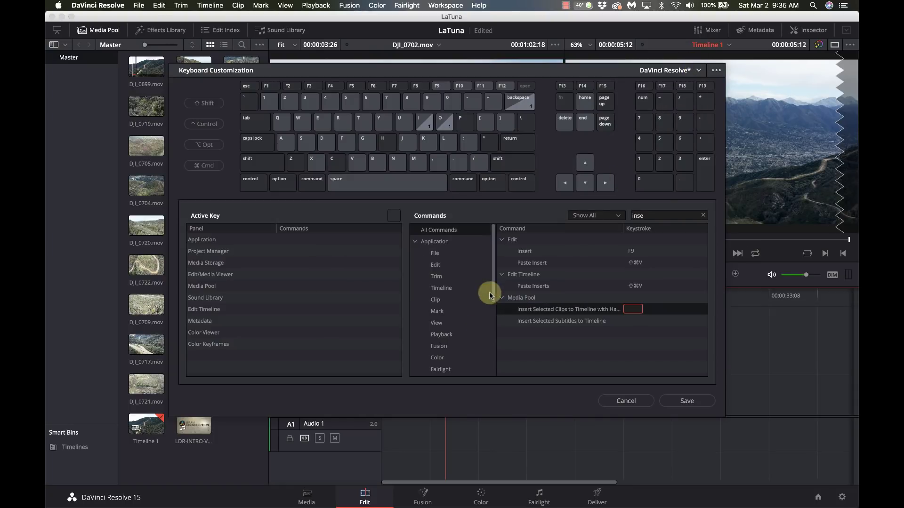
pyautogui.click(697, 70)
pyautogui.click(666, 121)
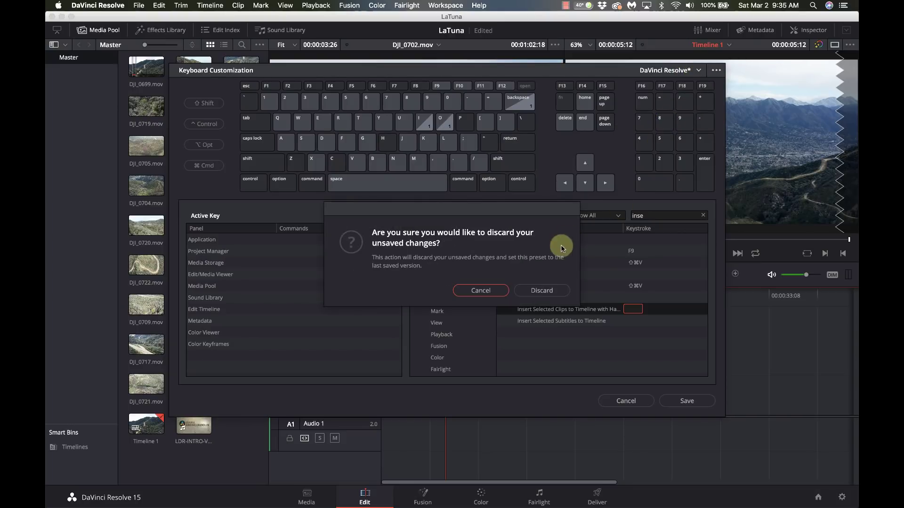
pyautogui.click(549, 293)
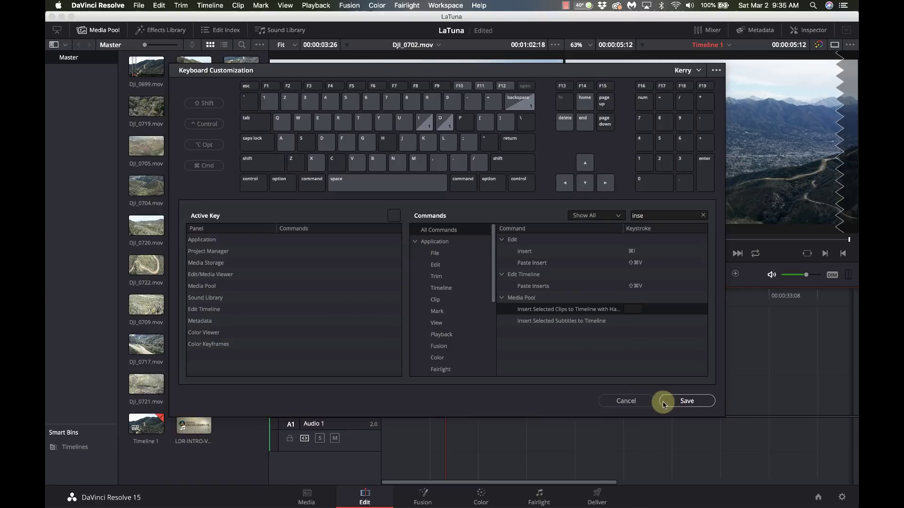
pyautogui.click(636, 401)
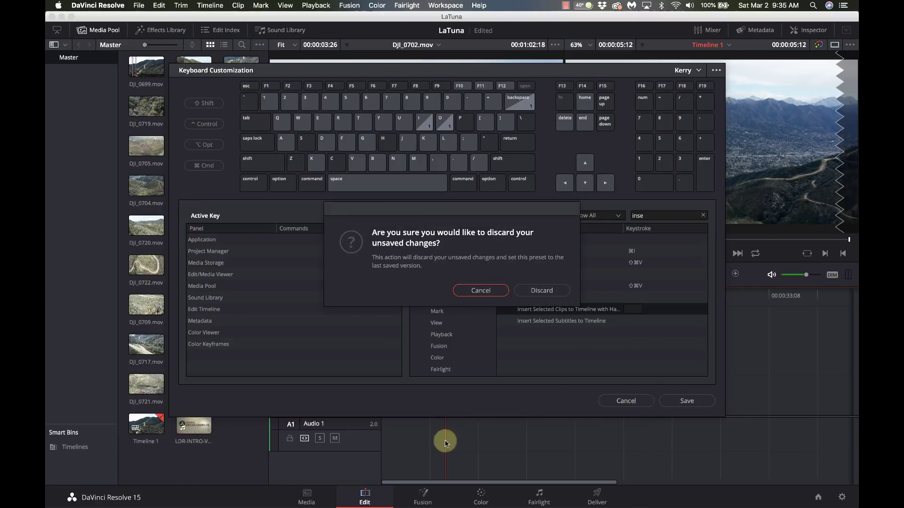
# Discard shortcut changes, place the playhead at 00:00:01:16, and insert DJI_0715 with F9.
pyautogui.click(536, 292)
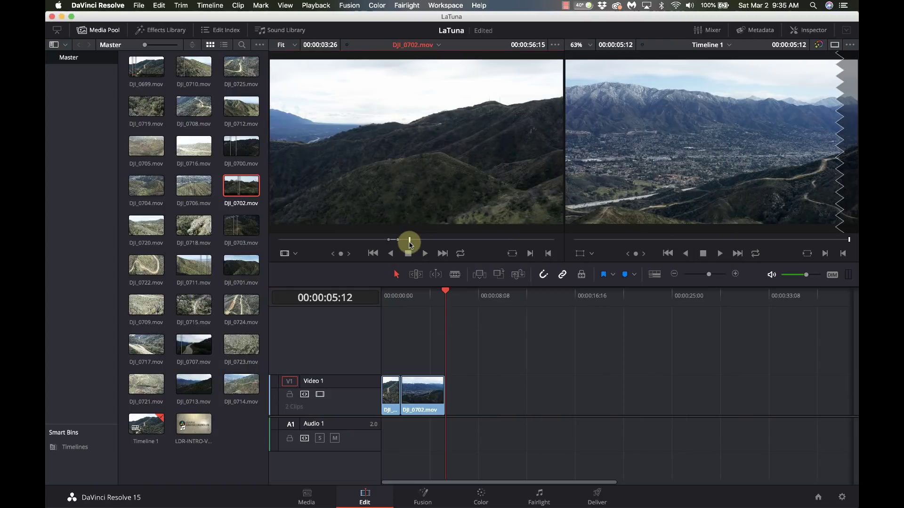
pyautogui.moveTo(410, 244)
pyautogui.mouseDown()
pyautogui.moveTo(384, 248)
pyautogui.moveTo(412, 245)
pyautogui.moveTo(412, 252)
pyautogui.mouseUp()
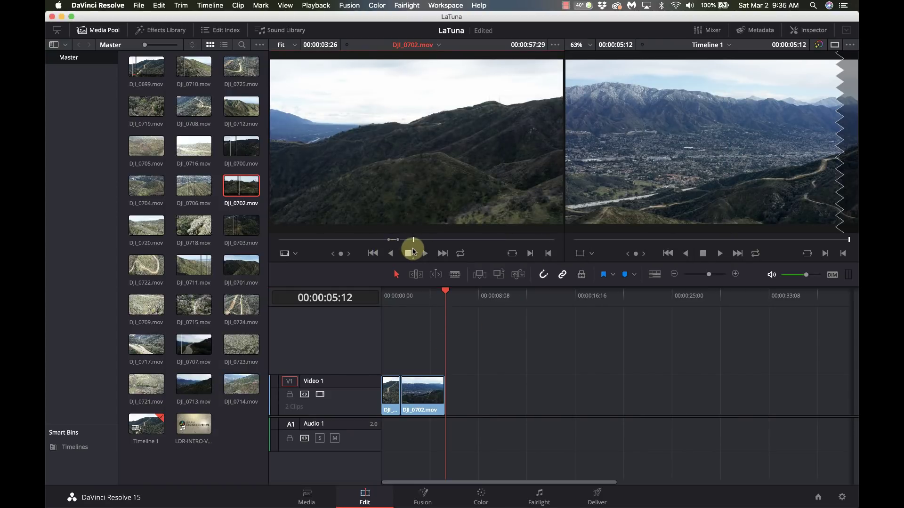
pyautogui.click(398, 314)
pyautogui.click(401, 302)
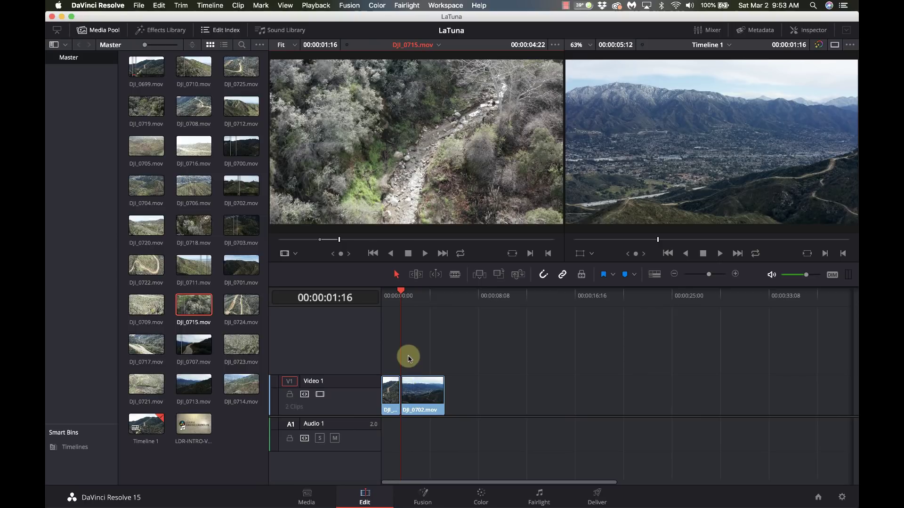
pyautogui.press('F9')
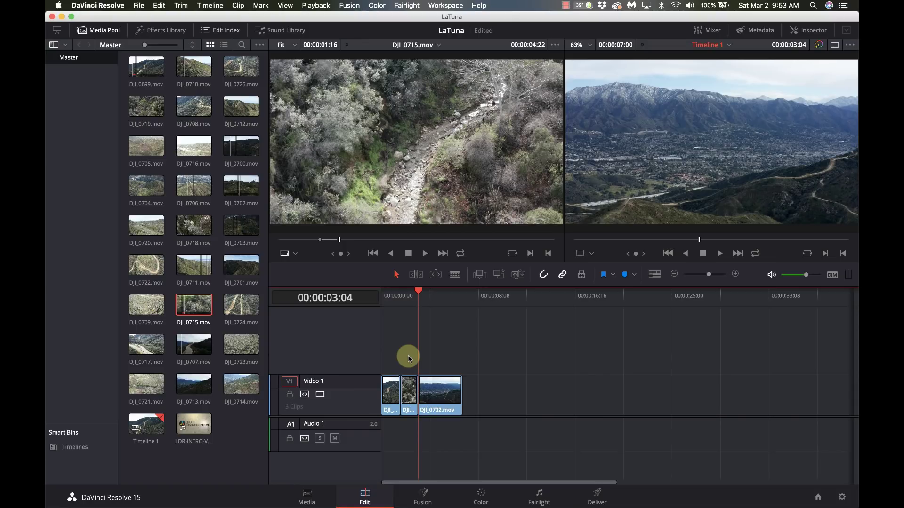
# Drag the source clip to bring up the edit overlay and toggle the edit list.
pyautogui.click(464, 165)
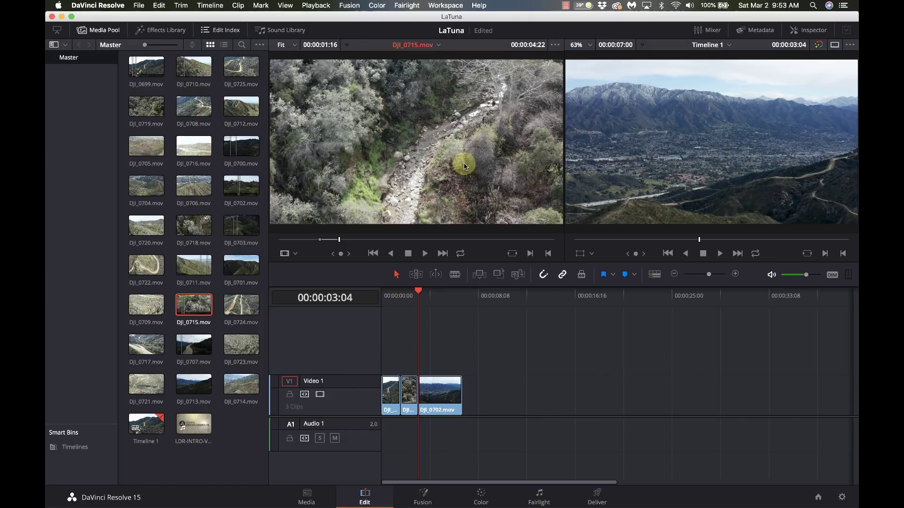
pyautogui.moveTo(464, 164); pyautogui.dragTo(372, 163)
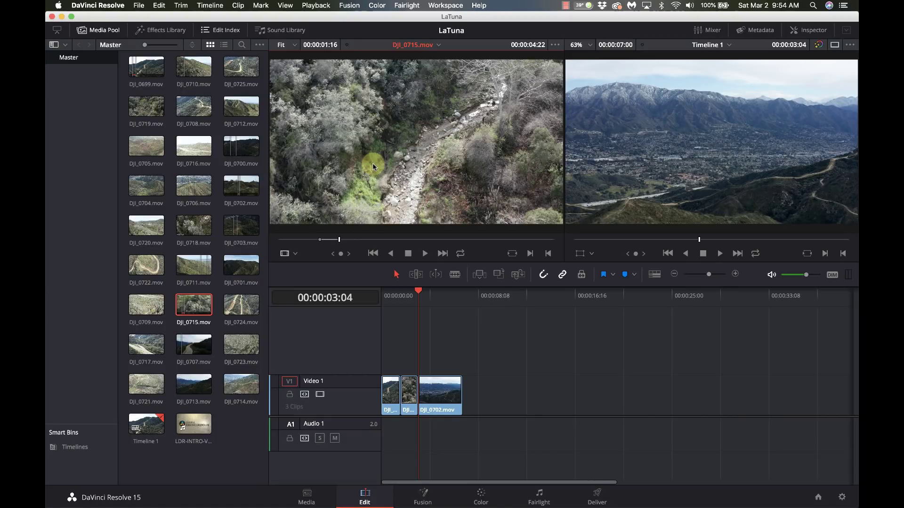
pyautogui.click(218, 30)
pyautogui.click(216, 31)
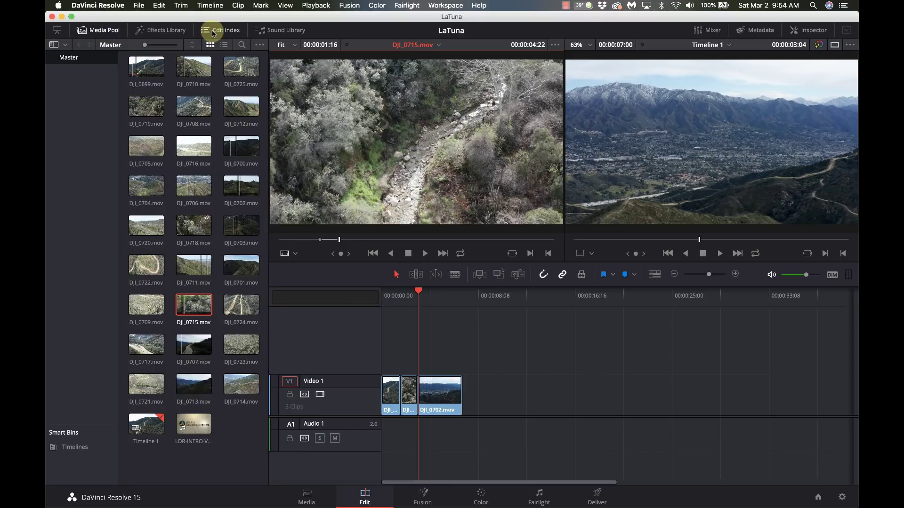
# Hide the Media Pool, zoom the timeline in, and park the playhead at the 00:00:03:04 cut.
pyautogui.click(112, 33)
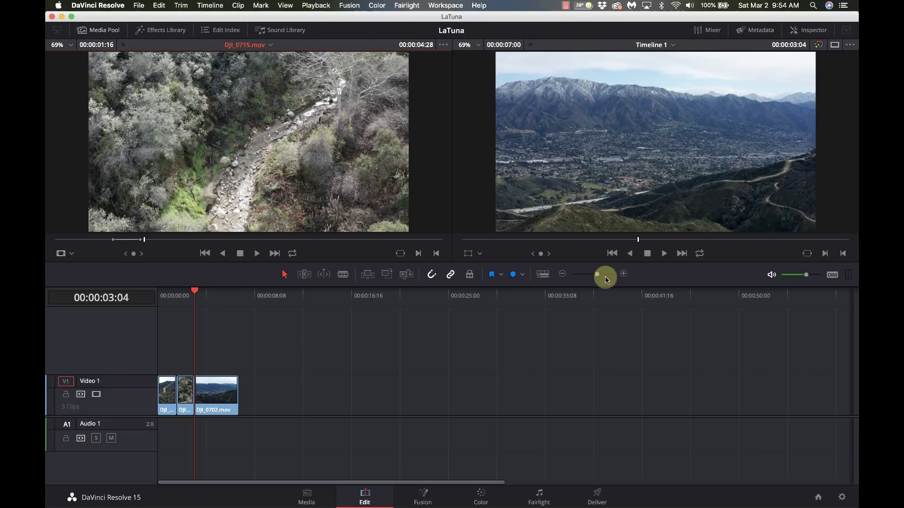
pyautogui.moveTo(597, 274); pyautogui.dragTo(604, 278)
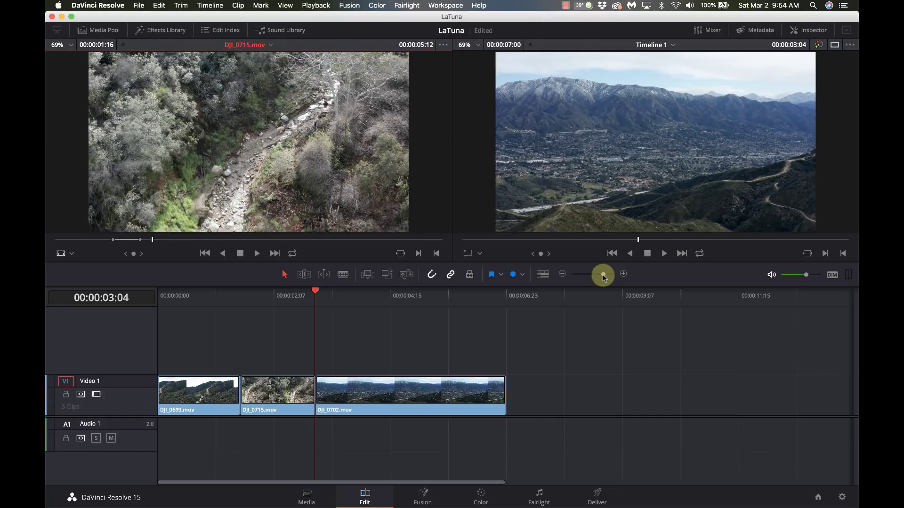
pyautogui.click(383, 306)
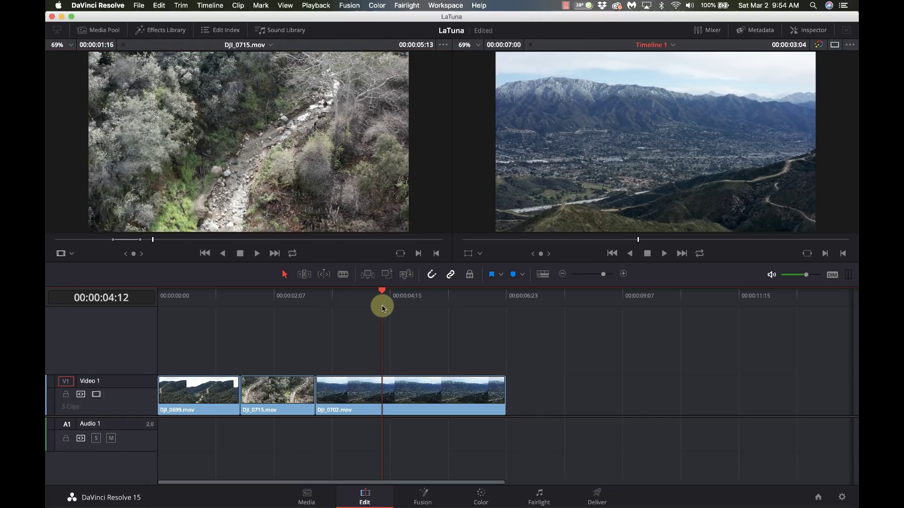
pyautogui.click(318, 301)
# Step frame by frame around the 00:00:03:04 cut to check it.
pyautogui.press('Left')
pyautogui.press('Left')
pyautogui.press('Left')
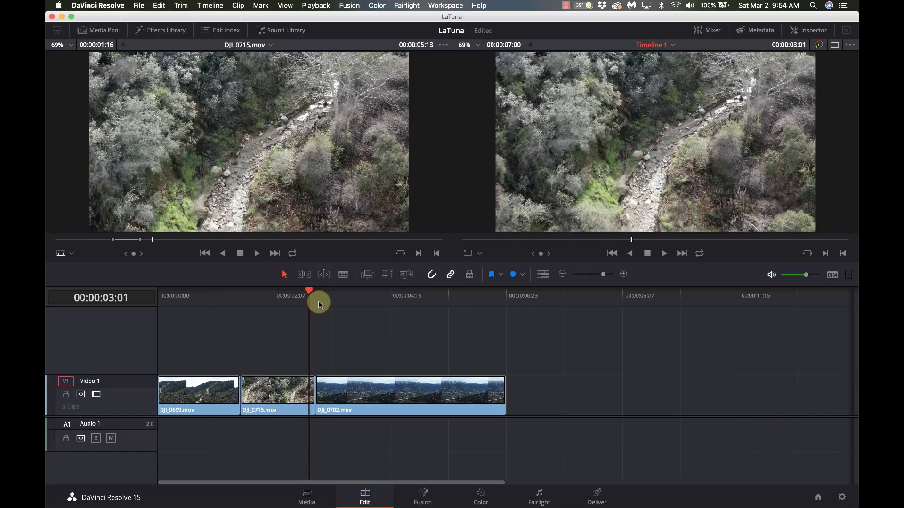
pyautogui.press('Right')
pyautogui.press('Right')
pyautogui.press('Right')
pyautogui.press('Left')
pyautogui.press('Right')
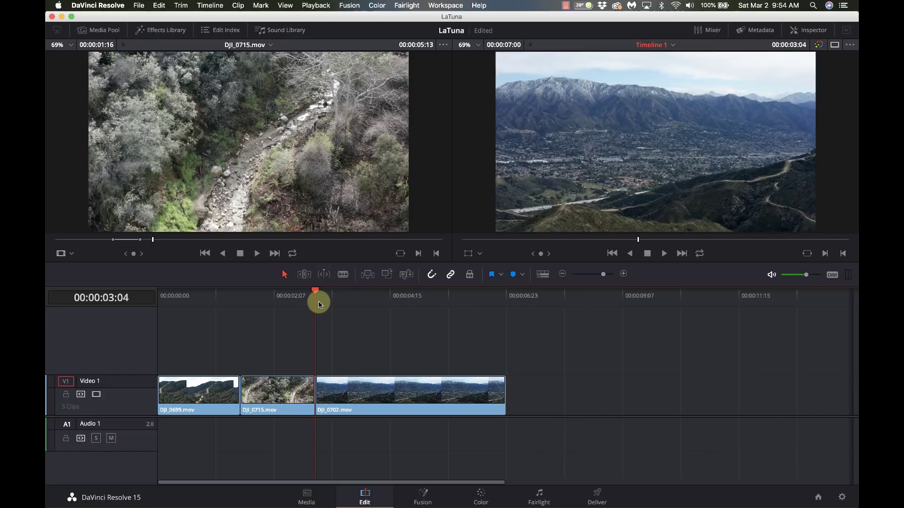
pyautogui.press('Left')
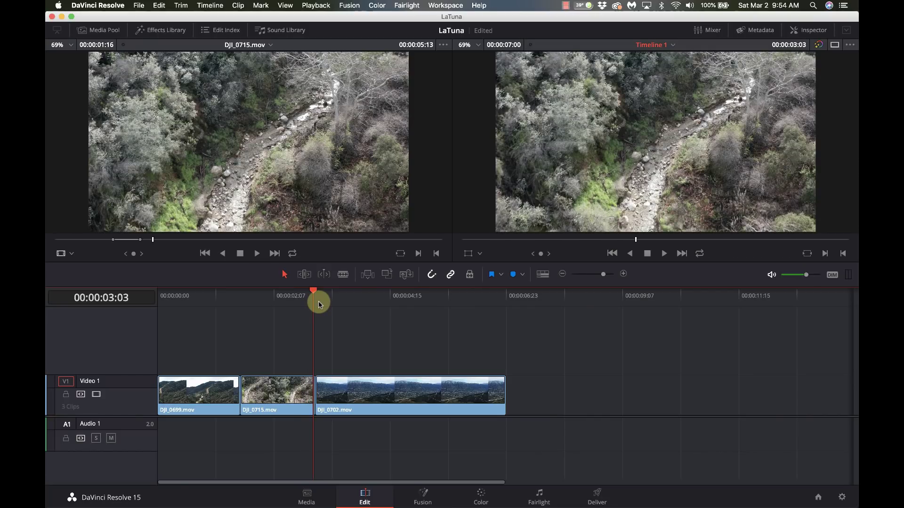
pyautogui.press('Right')
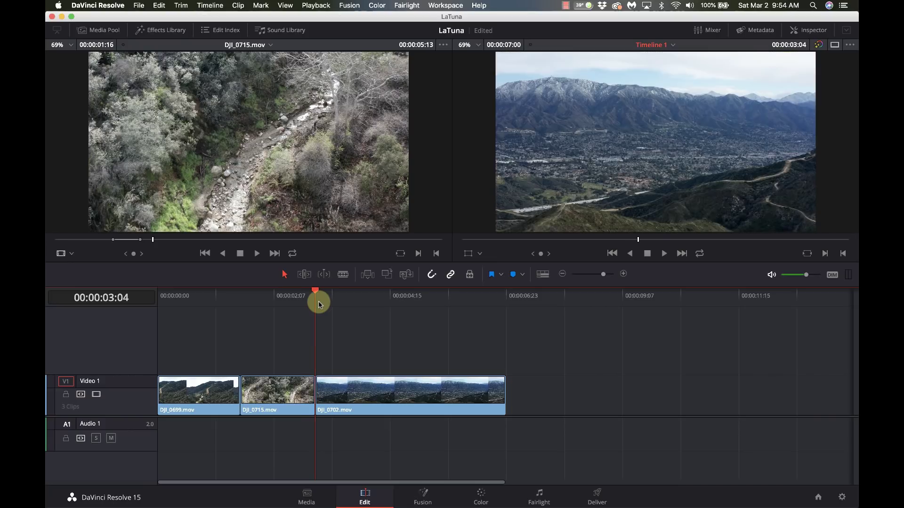
# Jump through the edit points back to 00:00:03:04 and select DJI_0702 there.
pyautogui.press('Down')
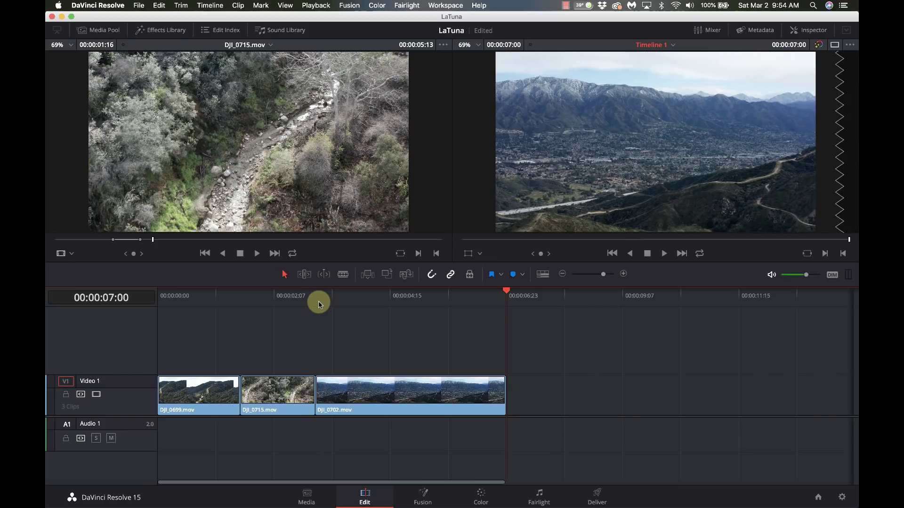
pyautogui.press('Up')
pyautogui.press('Up')
pyautogui.press('Up')
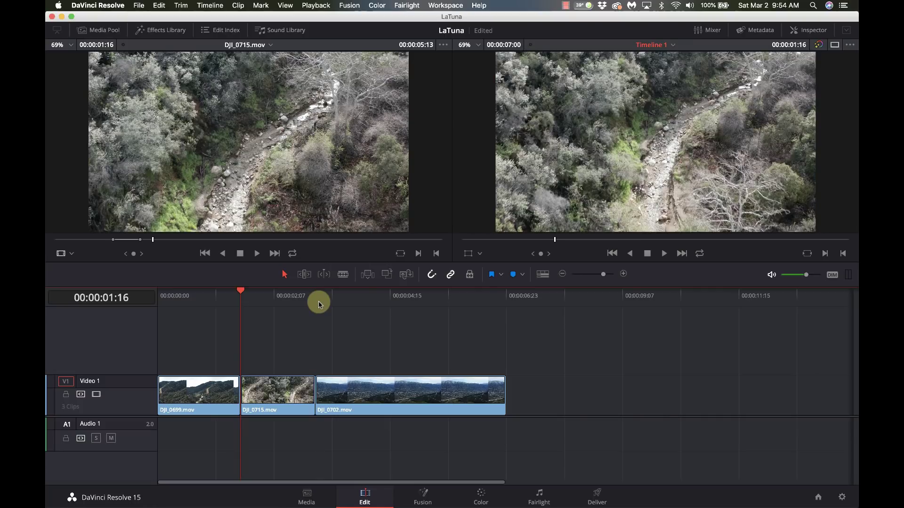
pyautogui.press('Down')
pyautogui.press('Down')
pyautogui.press('Down')
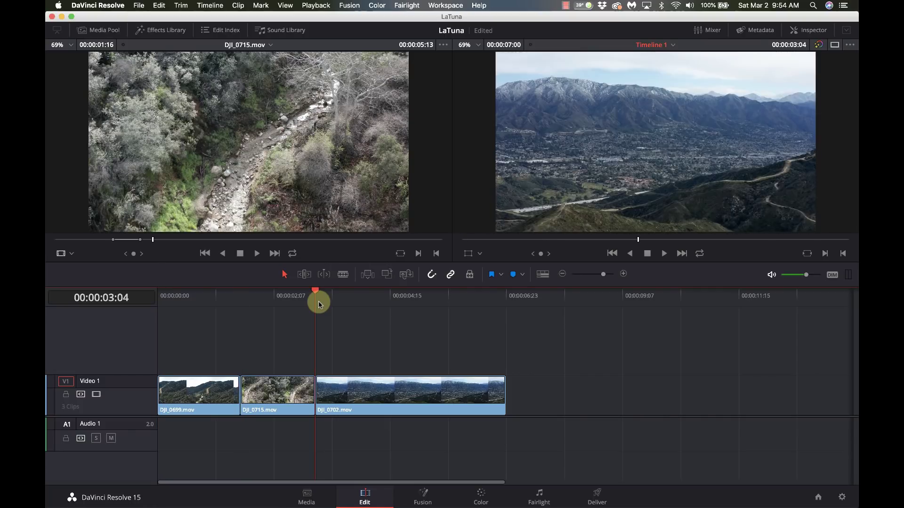
pyautogui.press('Up')
pyautogui.press('Down')
pyautogui.press('Up')
pyautogui.press('Up')
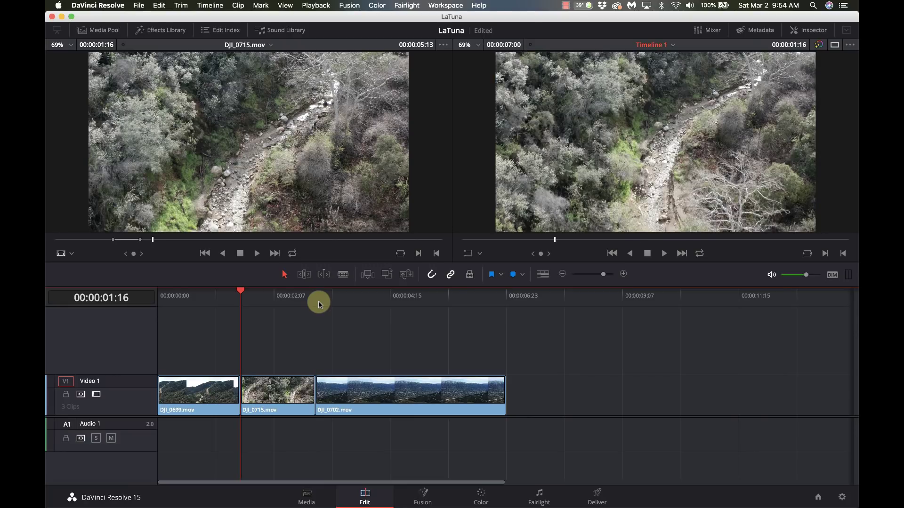
pyautogui.press('Down')
pyautogui.hotkey('shift', 'v')
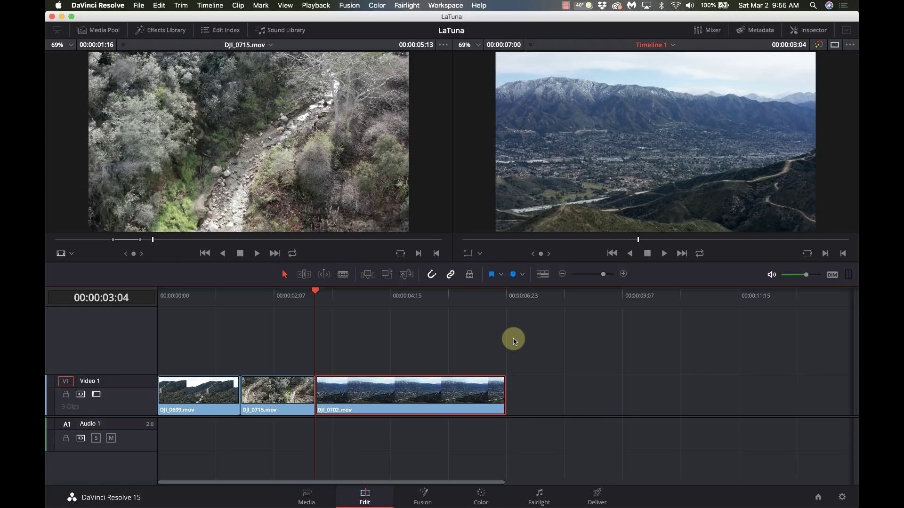
# Nudge DJI_0702 frame by frame, ending one frame later with the timeline at 00:00:07:01.
pyautogui.press('.')
pyautogui.press('.')
pyautogui.press('.')
pyautogui.press('.')
pyautogui.press('.')
pyautogui.press(',')
pyautogui.press(',')
pyautogui.press(',')
pyautogui.press(',')
pyautogui.press(',')
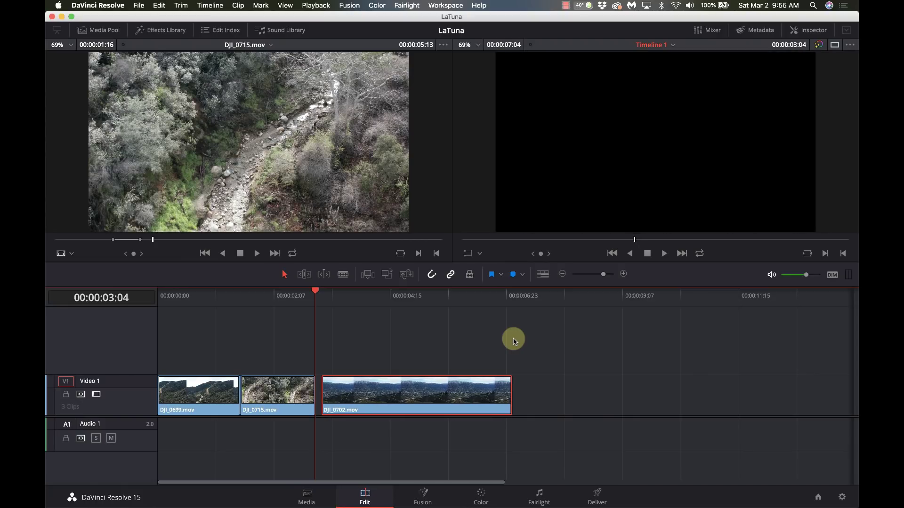
pyautogui.press('.')
pyautogui.press('.')
pyautogui.press(',')
pyautogui.press(',')
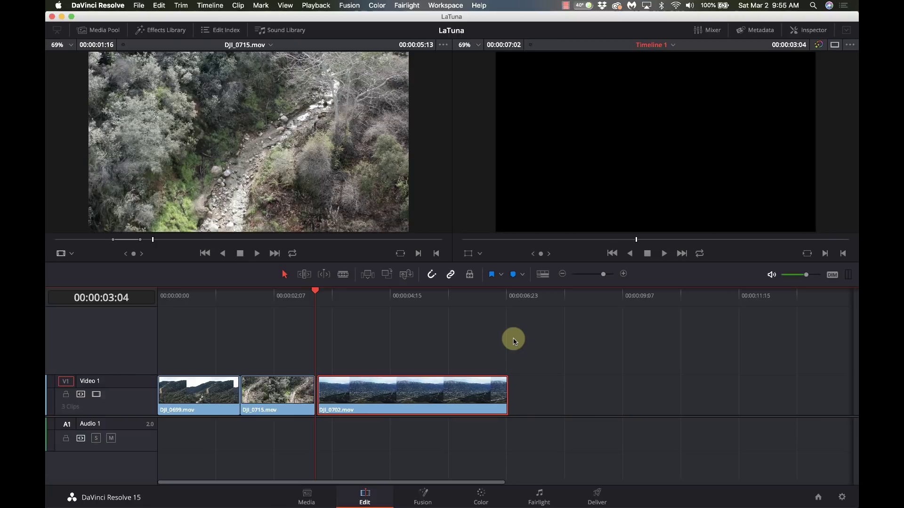
pyautogui.press('.')
pyautogui.press('.')
pyautogui.press(',')
pyautogui.press(',')
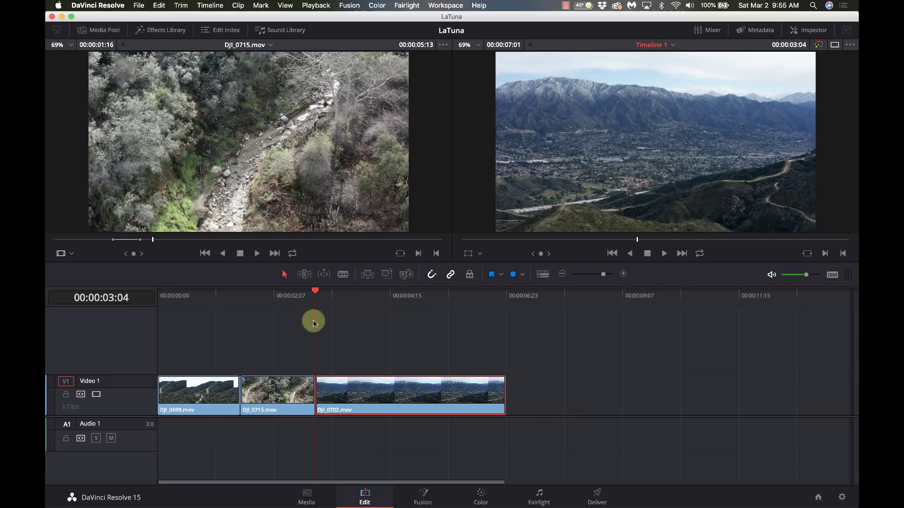
pyautogui.click(158, 300)
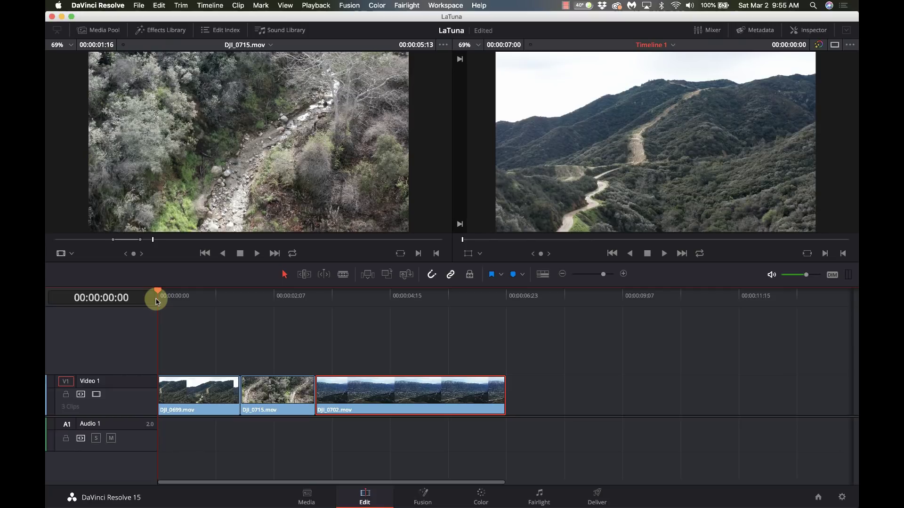
pyautogui.press('space')
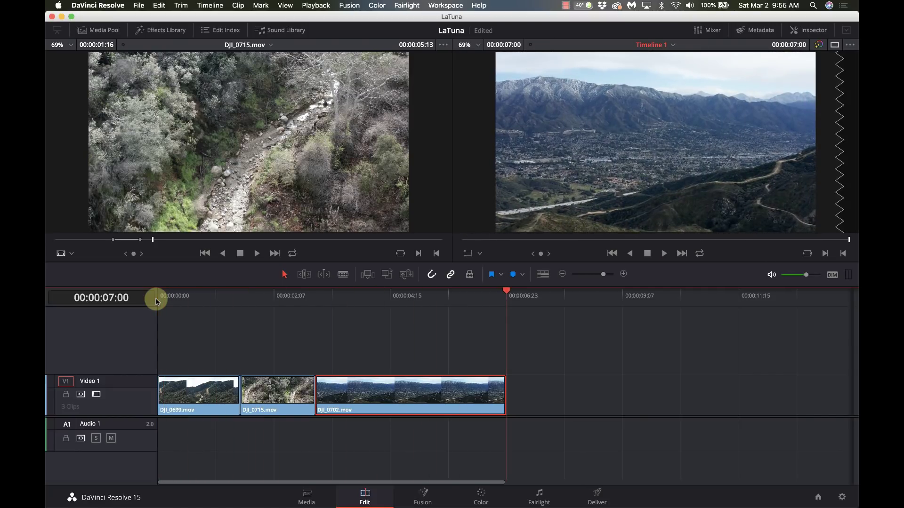
pyautogui.click(700, 255)
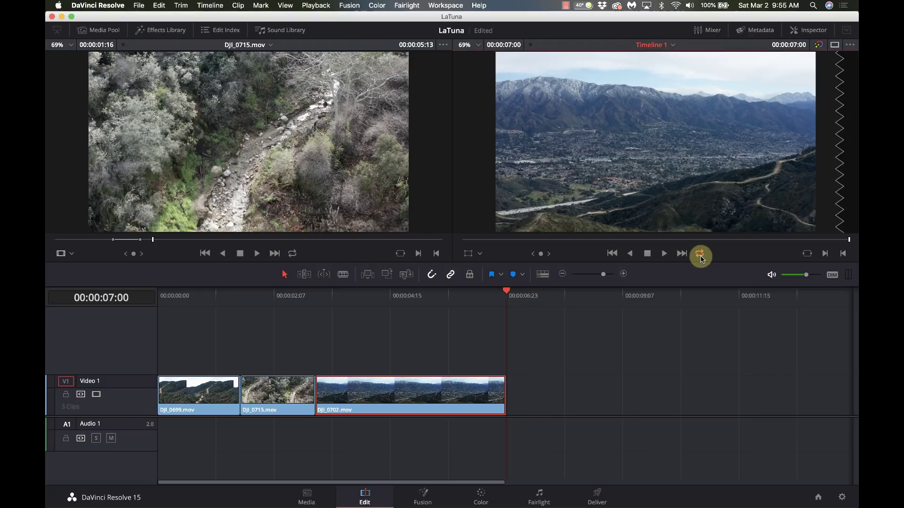
pyautogui.press('space')
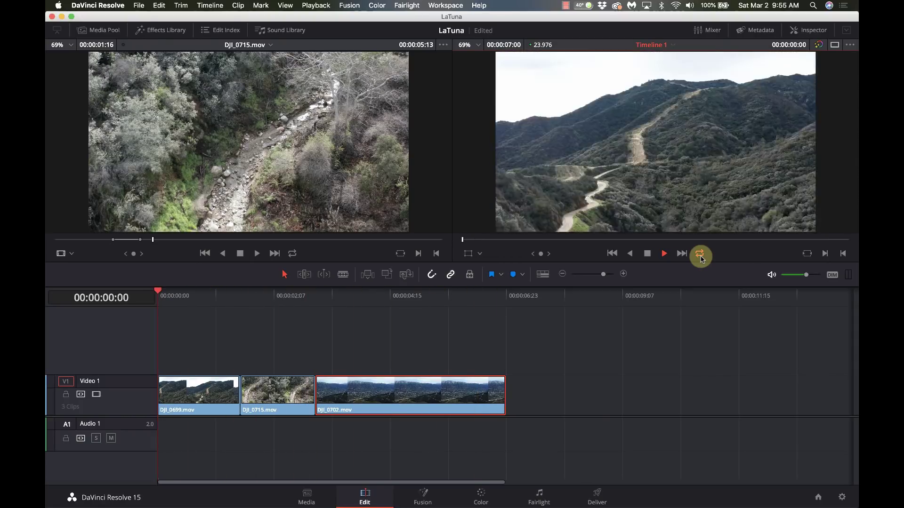
pyautogui.press('space')
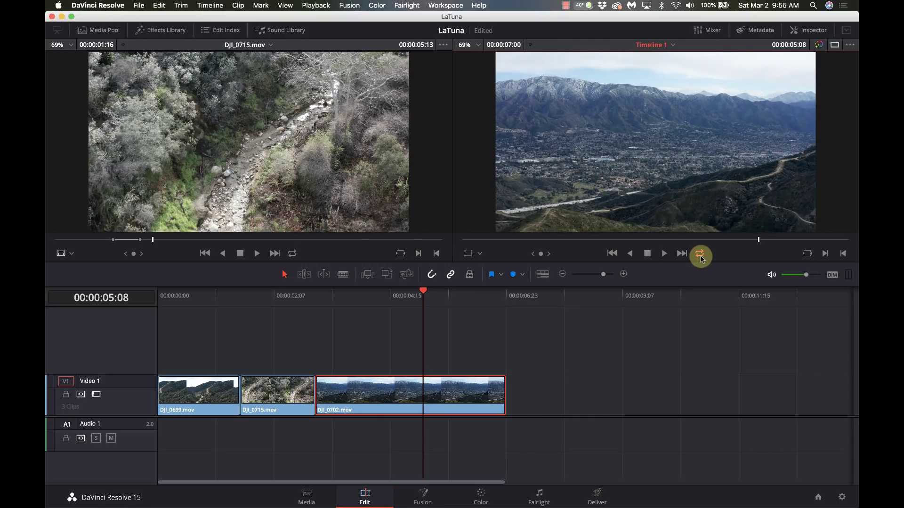
pyautogui.press('j')
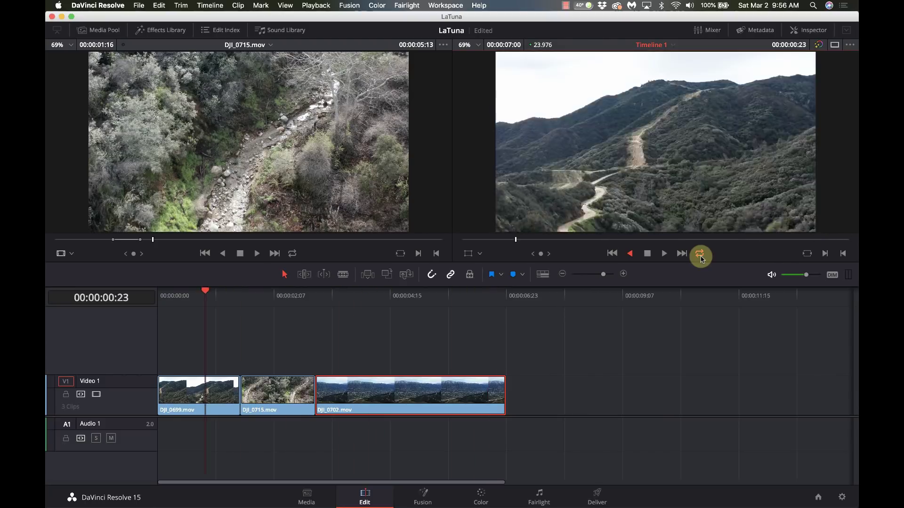
pyautogui.press('space')
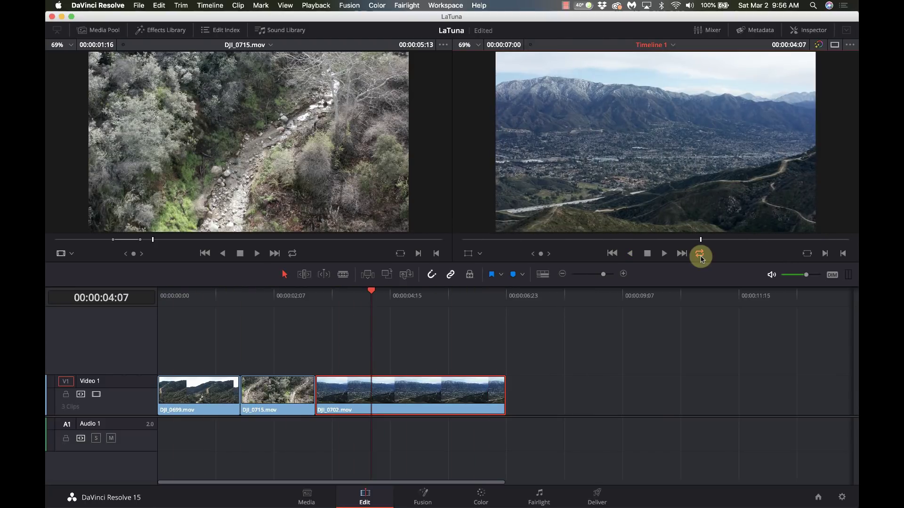
pyautogui.press('space')
pyautogui.press('space')
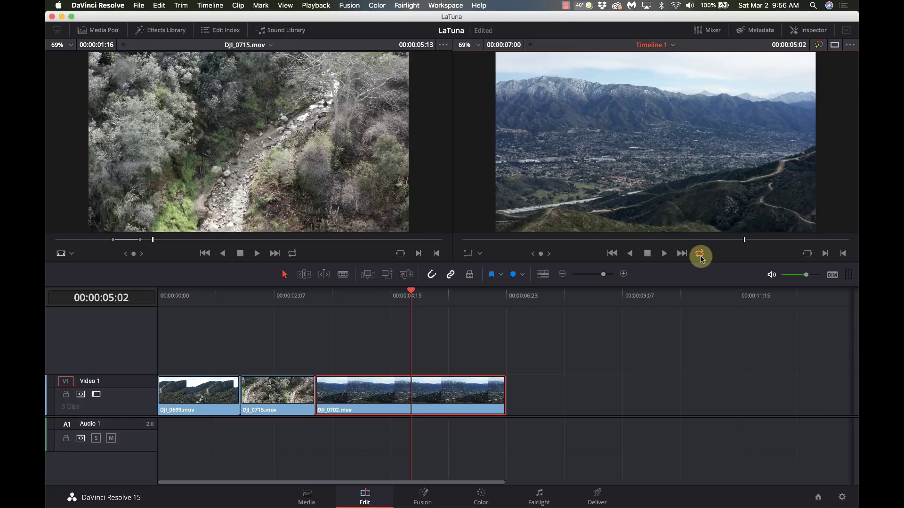
pyautogui.press('j')
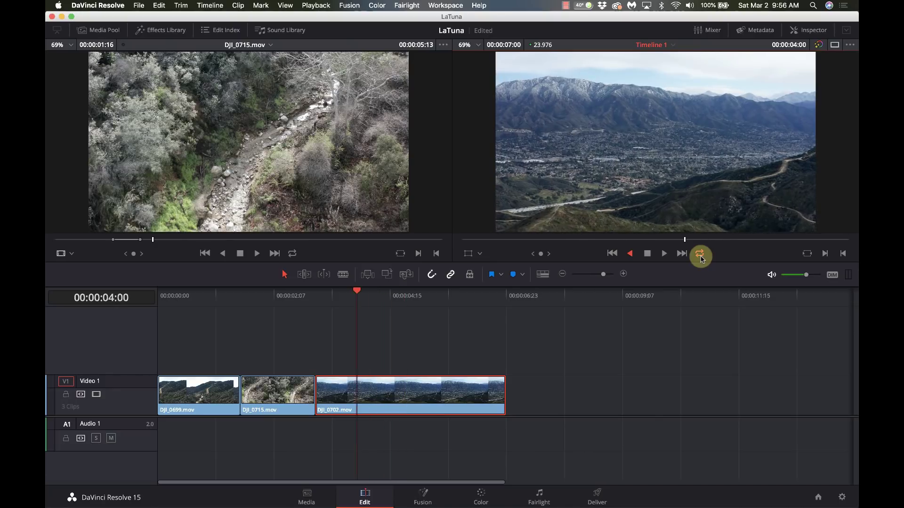
pyautogui.press('space')
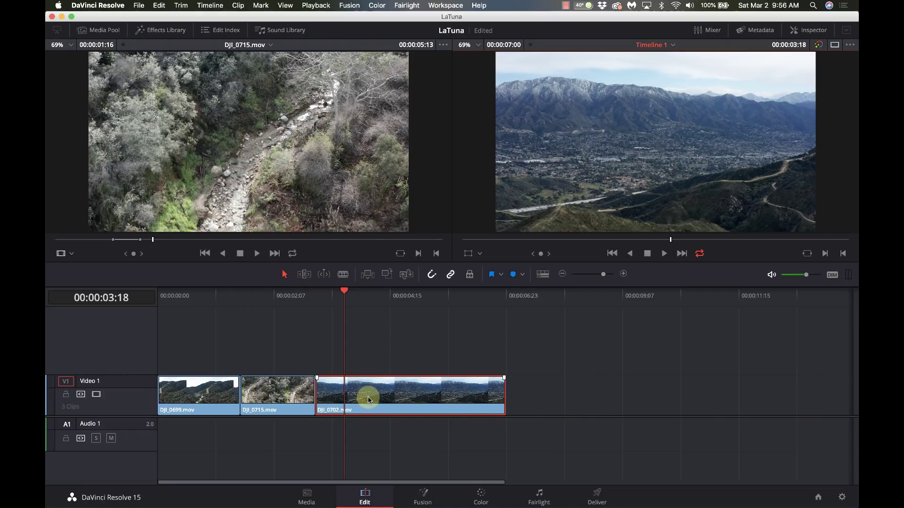
pyautogui.moveTo(318, 400)
pyautogui.mouseDown()
pyautogui.moveTo(361, 394)
pyautogui.moveTo(324, 394)
pyautogui.mouseUp()
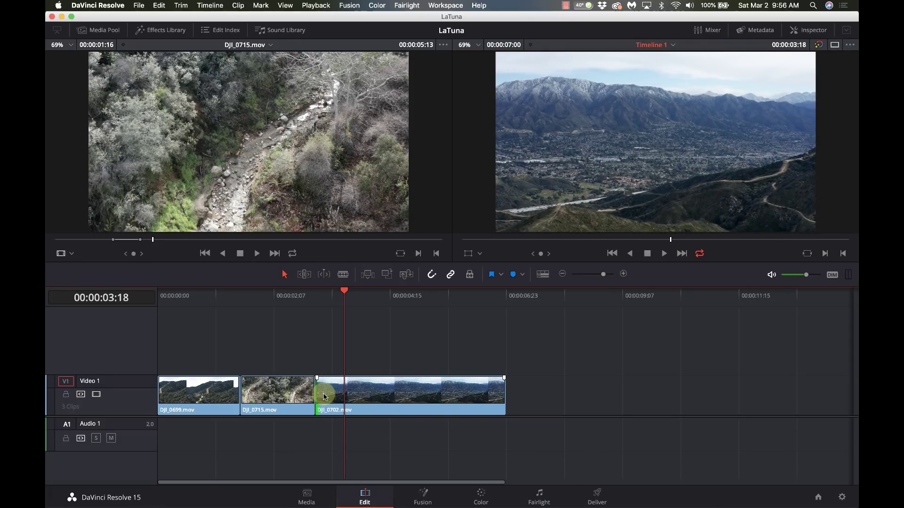
pyautogui.click(304, 273)
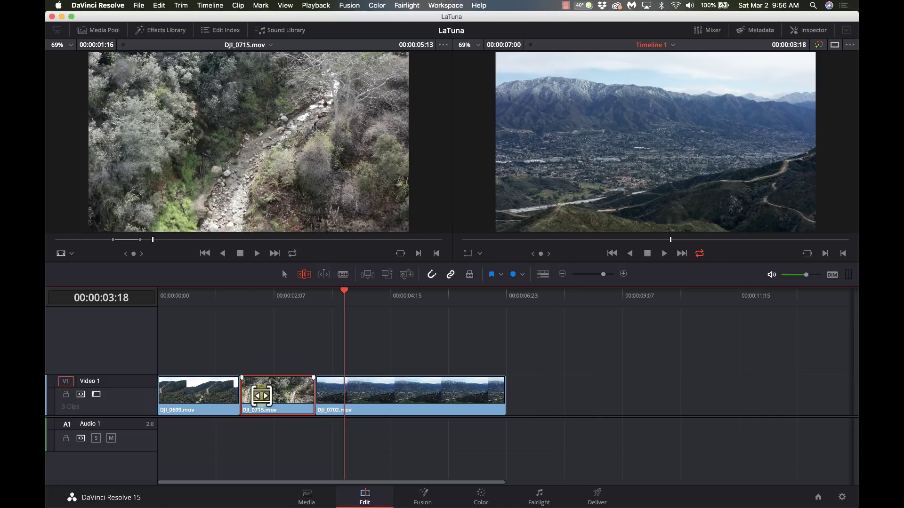
pyautogui.press('a')
pyautogui.click(306, 384)
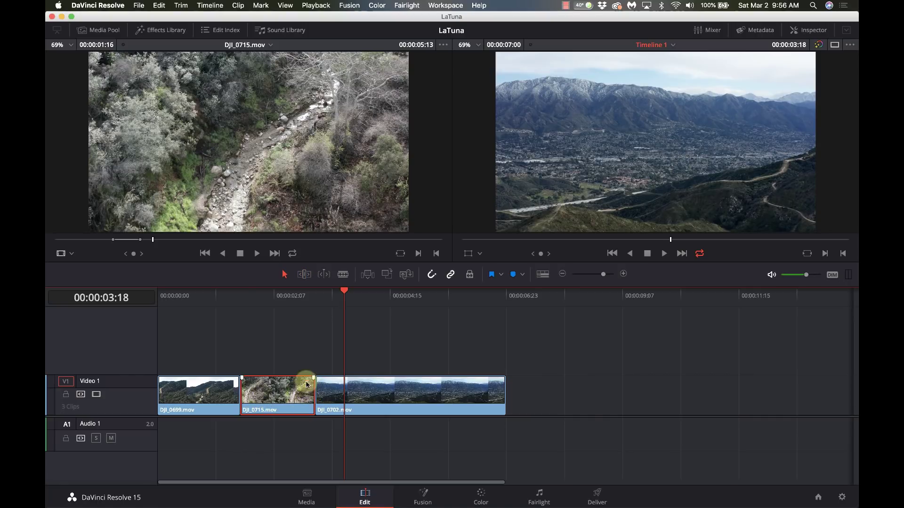
pyautogui.moveTo(313, 393); pyautogui.dragTo(292, 394)
pyautogui.click(334, 391)
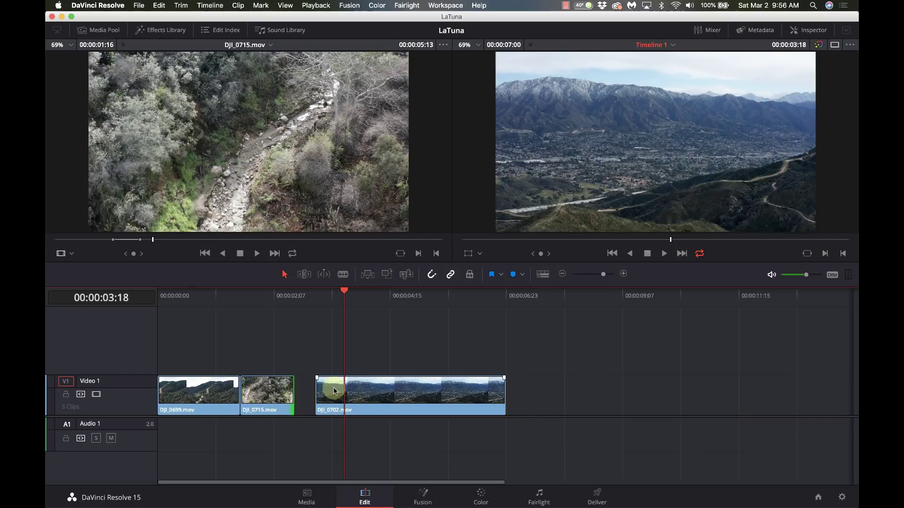
pyautogui.click(304, 392)
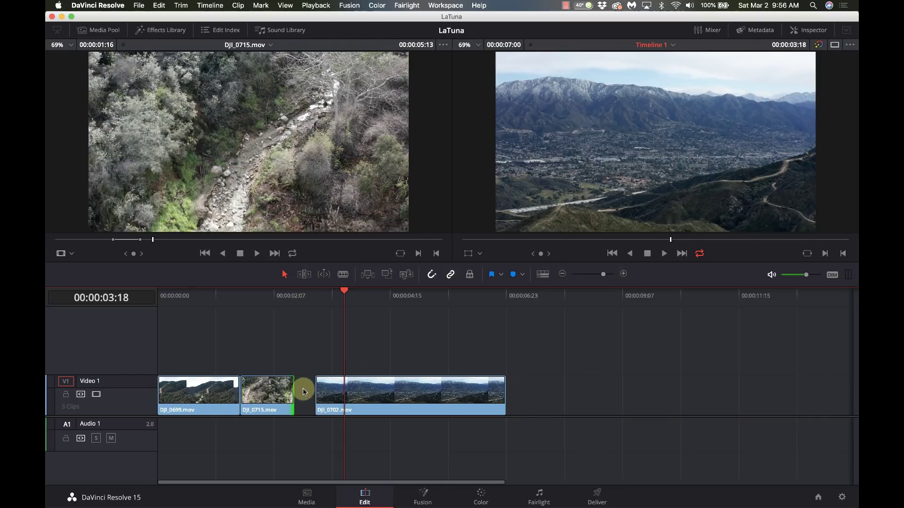
pyautogui.moveTo(294, 395); pyautogui.dragTo(331, 400)
pyautogui.click(330, 400)
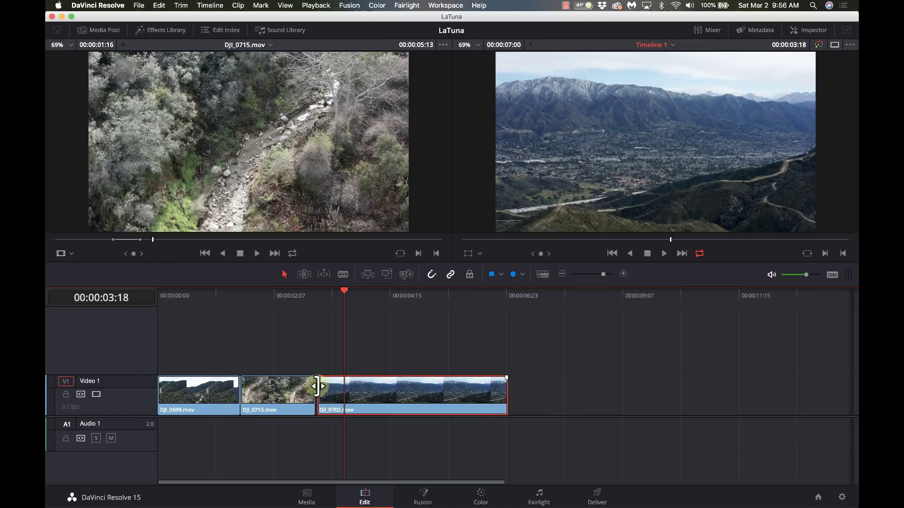
pyautogui.click(304, 299)
pyautogui.press('space')
pyautogui.press('space')
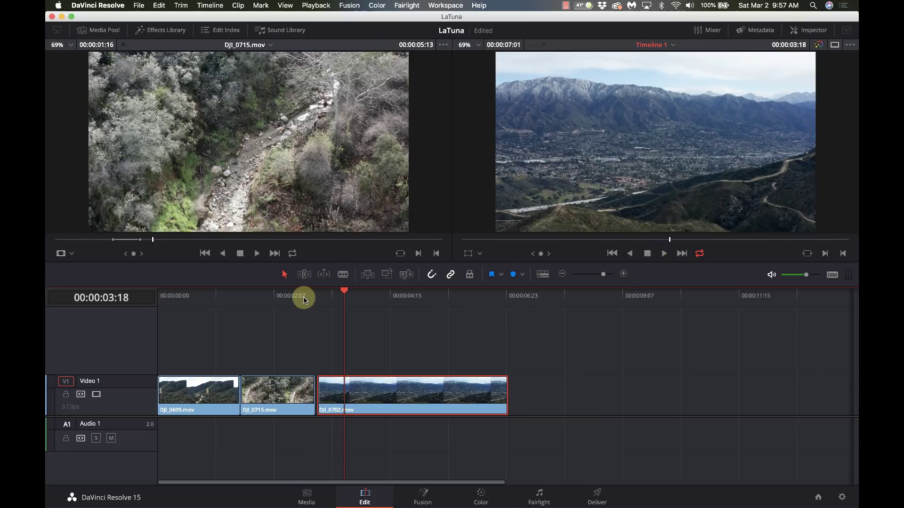
pyautogui.click(307, 299)
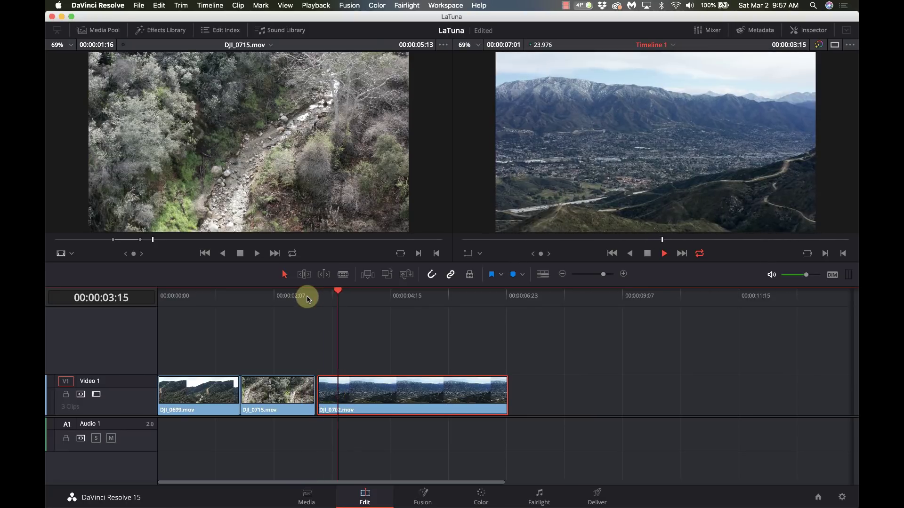
pyautogui.press('space')
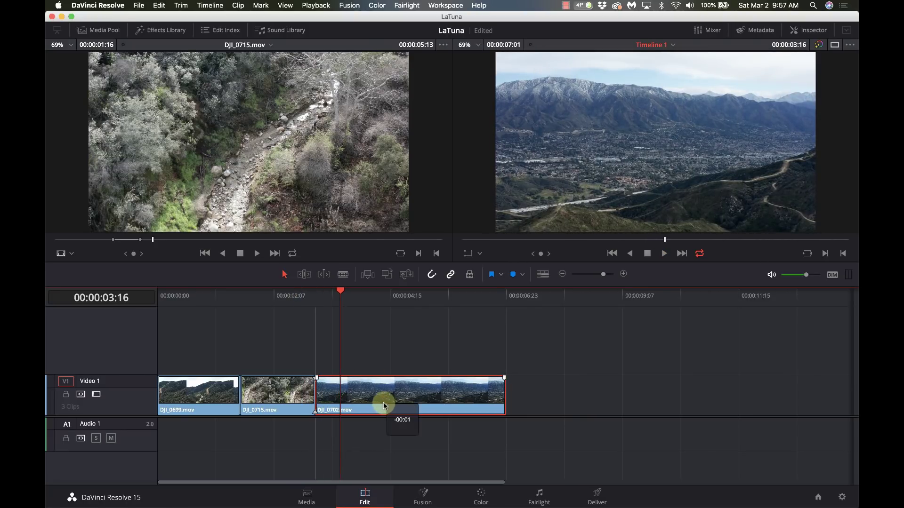
pyautogui.moveTo(384, 406); pyautogui.dragTo(377, 403)
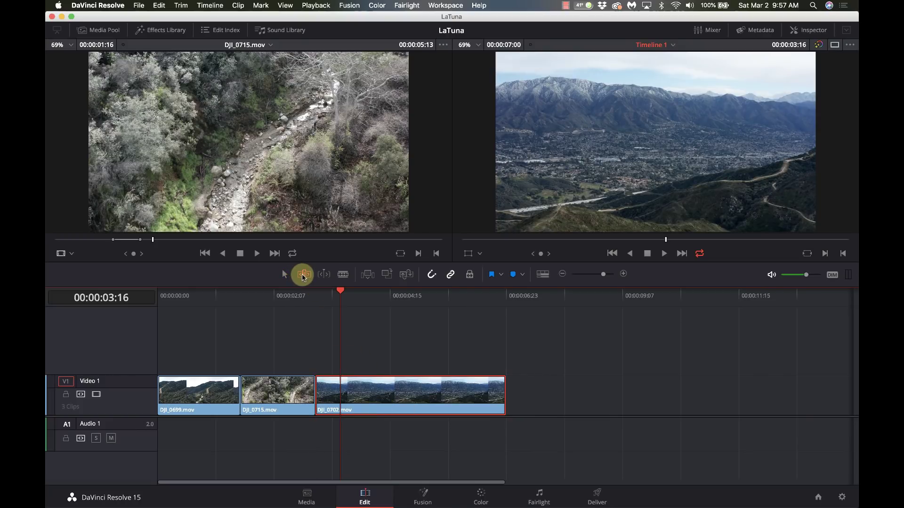
# In Trim Edit Mode, ripple-lengthen DJI_0715 so the timeline runs 00:00:07:21.
pyautogui.click(303, 274)
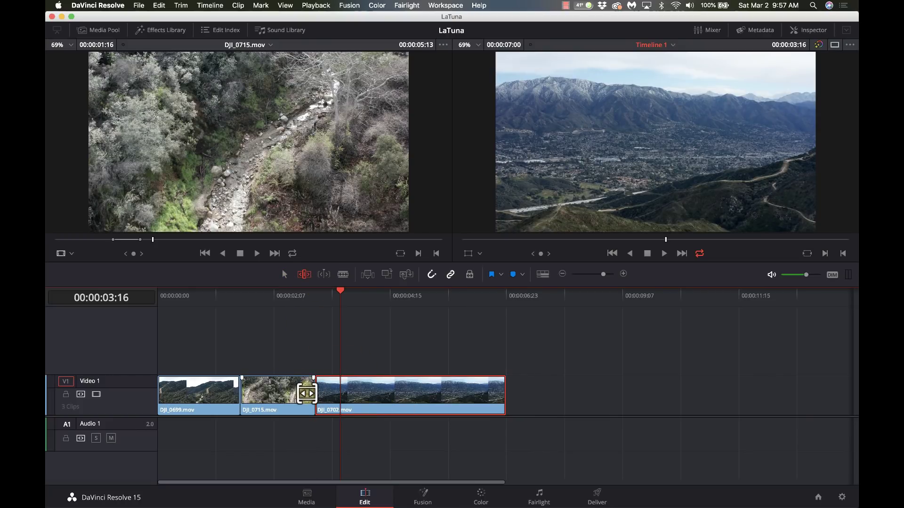
pyautogui.moveTo(307, 394)
pyautogui.mouseDown()
pyautogui.moveTo(276, 393)
pyautogui.moveTo(310, 393)
pyautogui.mouseUp()
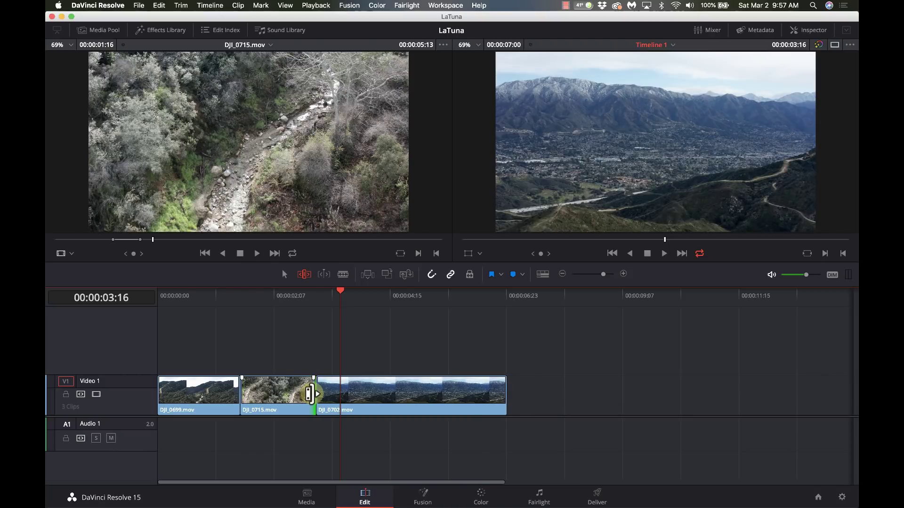
pyautogui.moveTo(310, 393)
pyautogui.mouseDown()
pyautogui.moveTo(426, 397)
pyautogui.moveTo(320, 394)
pyautogui.mouseUp()
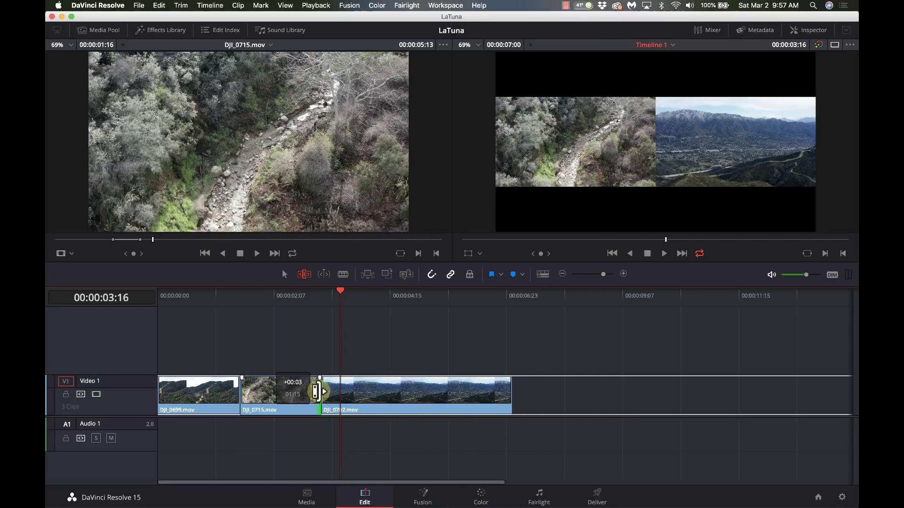
pyautogui.moveTo(248, 388); pyautogui.dragTo(207, 377)
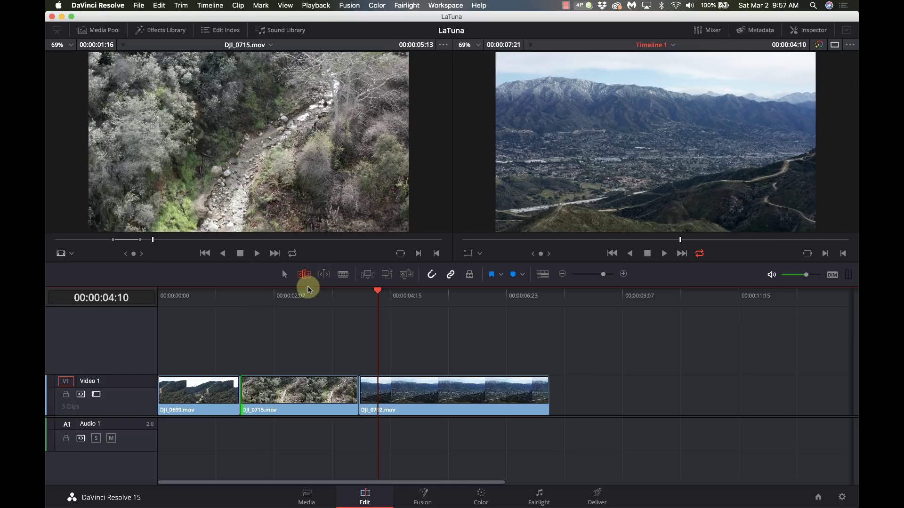
# Scrub across DJI_0715, then drag it left to slip its footage within the same slot.
pyautogui.click(320, 296)
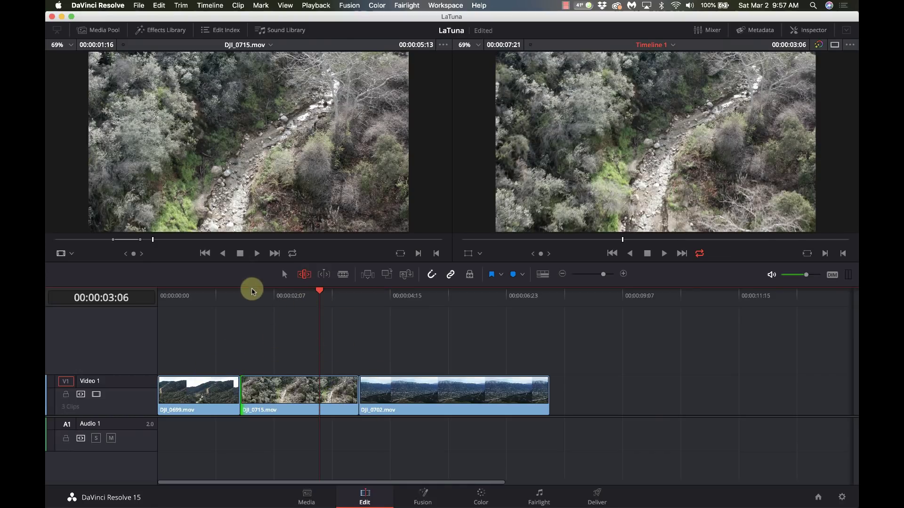
pyautogui.click(241, 294)
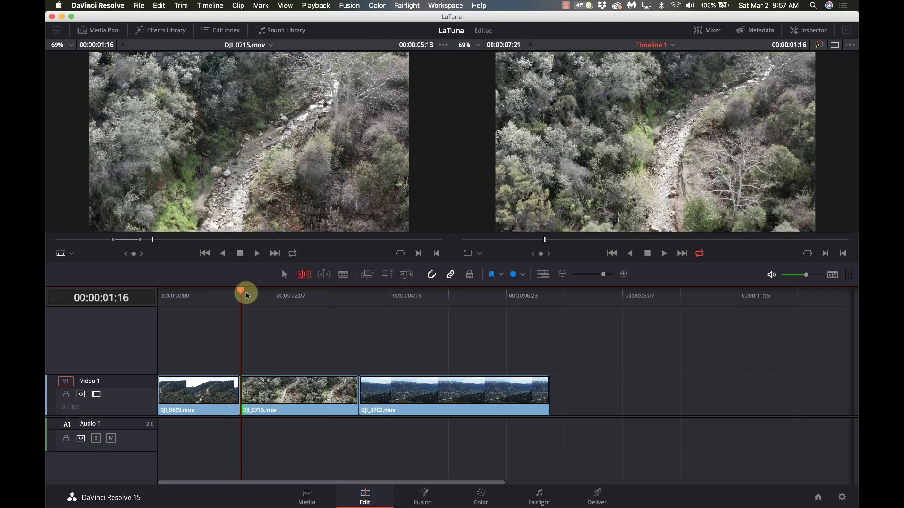
pyautogui.click(358, 297)
pyautogui.click(305, 297)
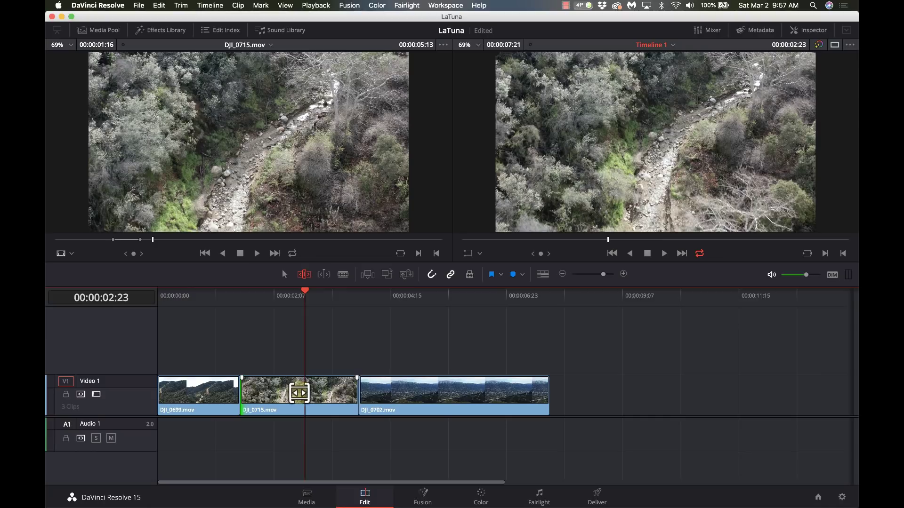
pyautogui.moveTo(292, 392); pyautogui.dragTo(274, 393)
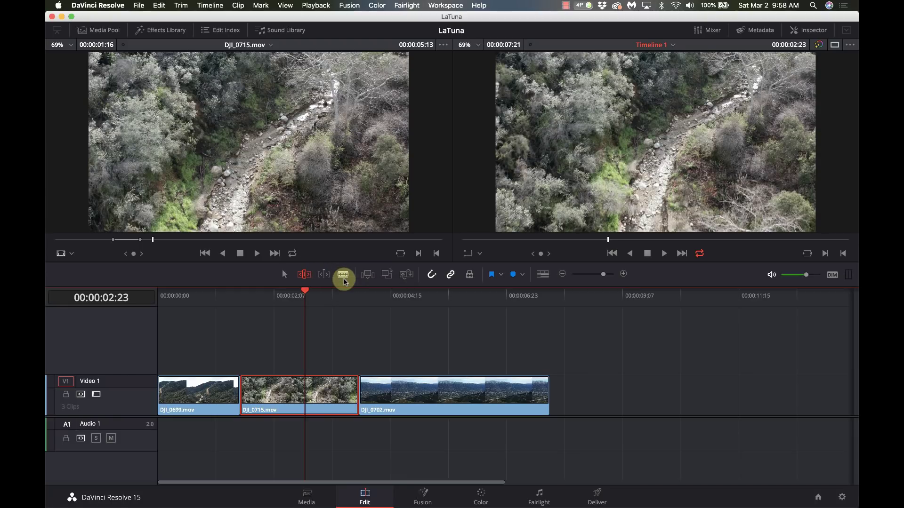
# Blade DJI_0715 at 00:00:03:11, then undo the split.
pyautogui.click(344, 278)
pyautogui.click(329, 295)
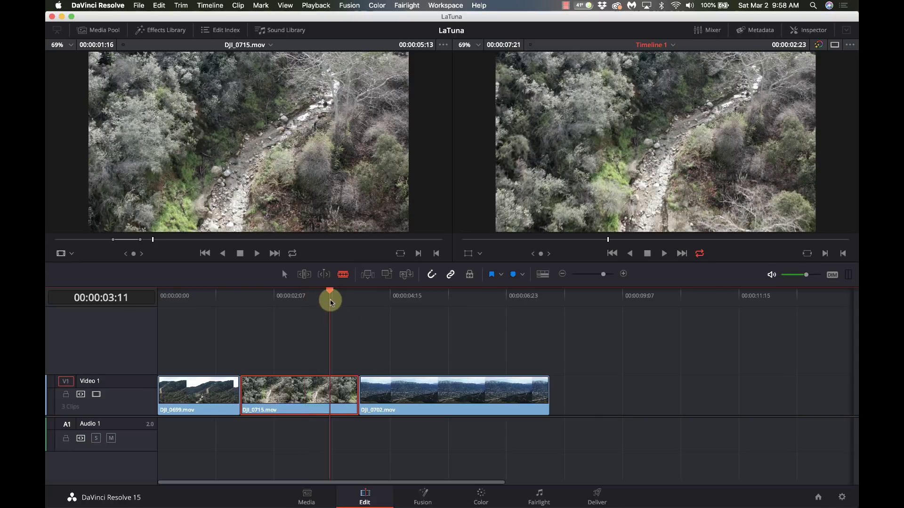
pyautogui.click(338, 391)
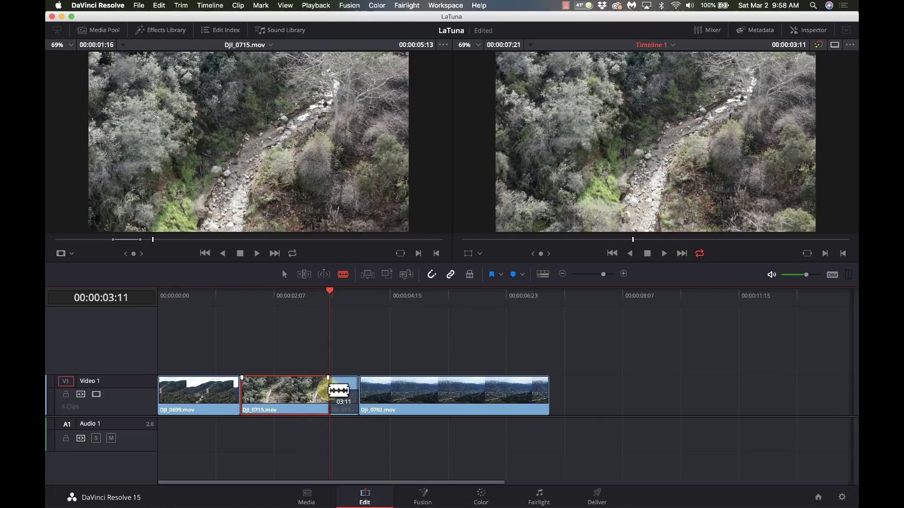
pyautogui.click(318, 302)
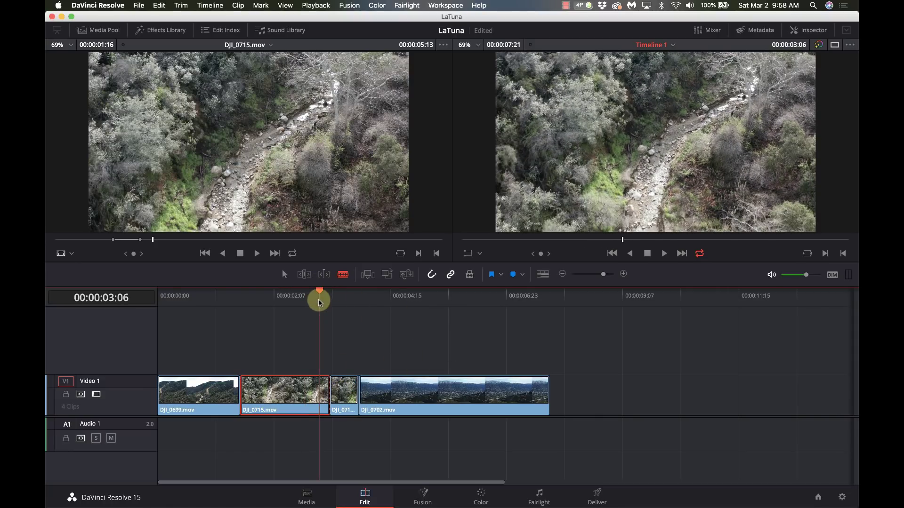
pyautogui.press('super+z')
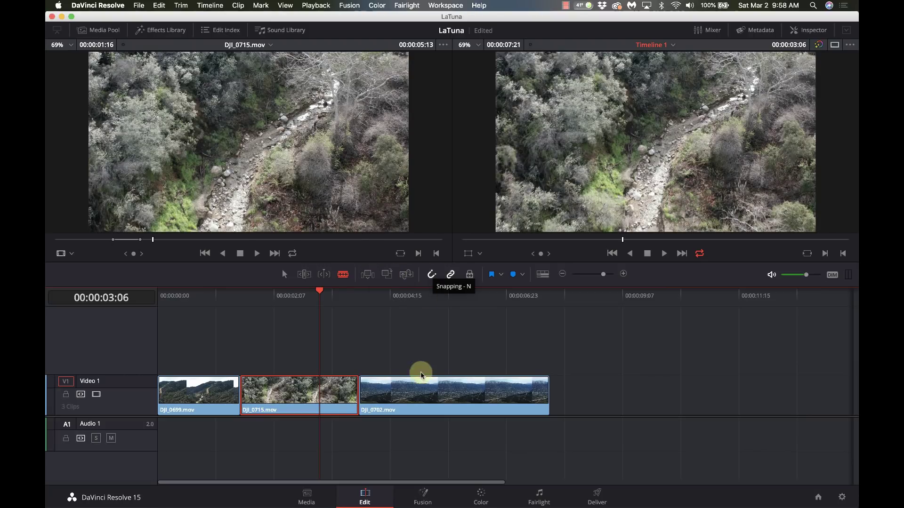
# Drag DJI_0702 later with the Selection tool, enable snapping, then snap it back against DJI_0715.
pyautogui.moveTo(419, 369); pyautogui.dragTo(419, 393)
pyautogui.press('a')
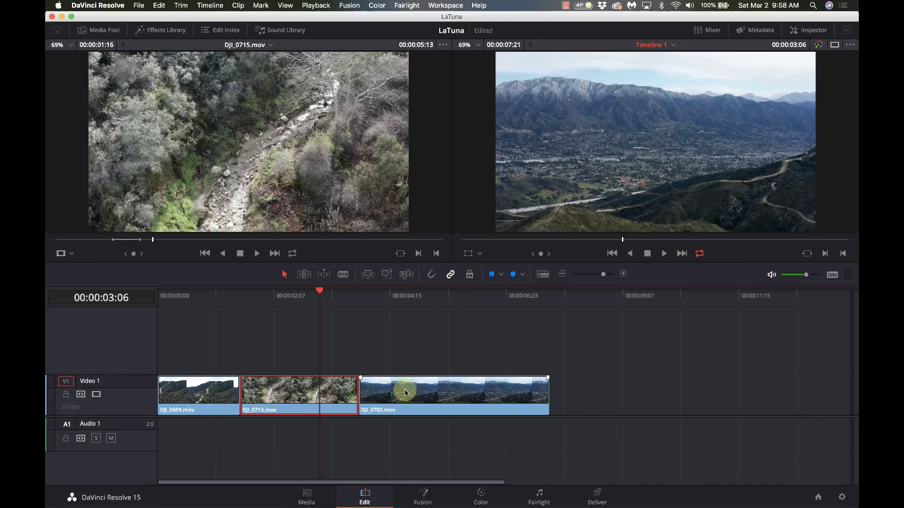
pyautogui.moveTo(400, 393); pyautogui.dragTo(500, 397)
pyautogui.click(432, 274)
pyautogui.moveTo(328, 285); pyautogui.dragTo(405, 306)
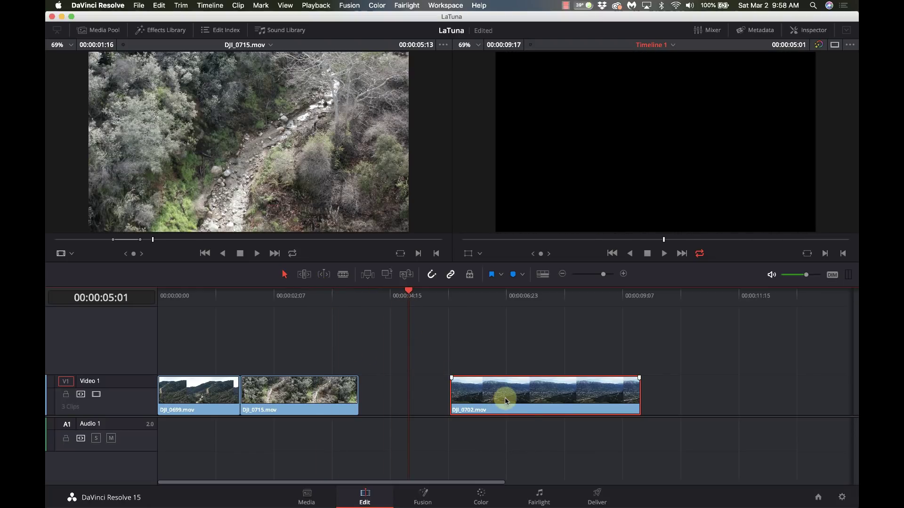
pyautogui.moveTo(504, 398); pyautogui.dragTo(417, 394)
pyautogui.click(332, 309)
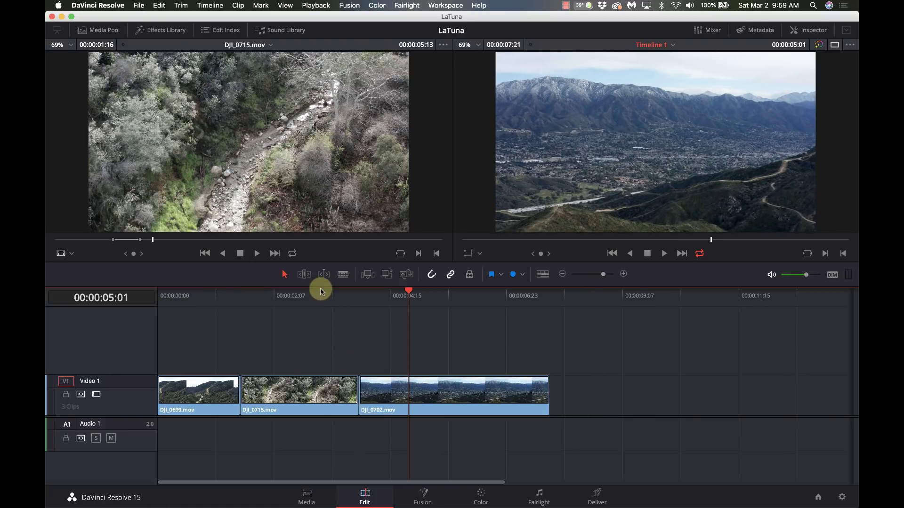
# Add a marker at 00:00:03:06 and lift DJI_0702 onto a new Video 2 track.
pyautogui.click(320, 293)
pyautogui.press('m')
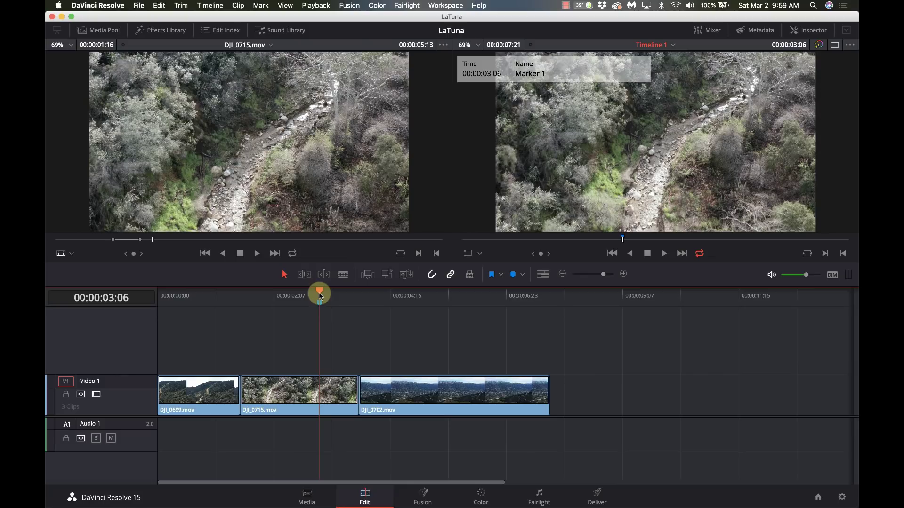
pyautogui.moveTo(424, 396)
pyautogui.mouseDown()
pyautogui.moveTo(450, 356)
pyautogui.moveTo(372, 352)
pyautogui.moveTo(396, 347)
pyautogui.moveTo(275, 330)
pyautogui.mouseUp()
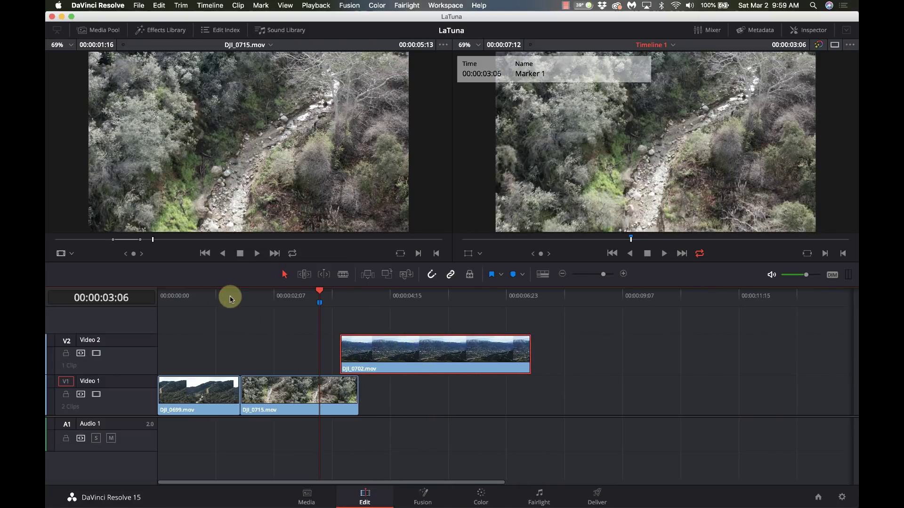
# Line DJI_0702 up with the marker, then return it to Video 1 after DJI_0715.
pyautogui.click(230, 296)
pyautogui.moveTo(394, 356); pyautogui.dragTo(366, 357)
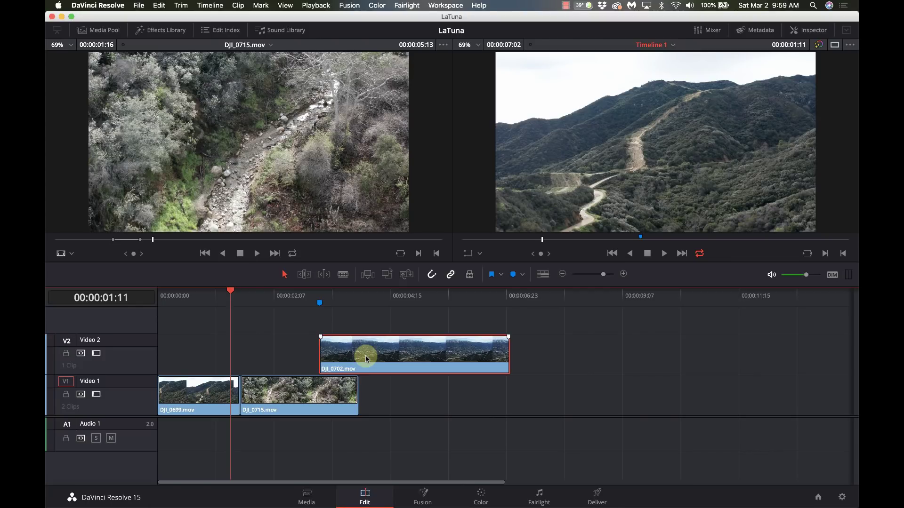
pyautogui.moveTo(365, 355); pyautogui.dragTo(407, 390)
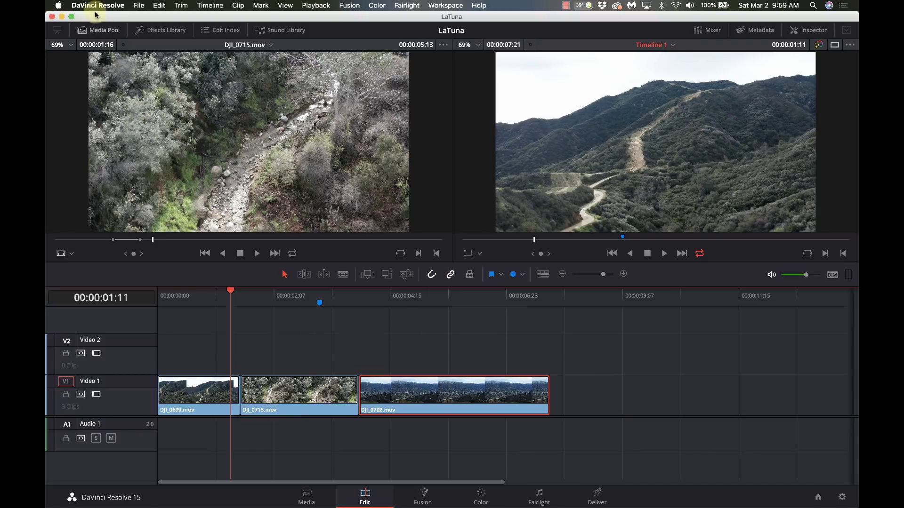
pyautogui.click(93, 31)
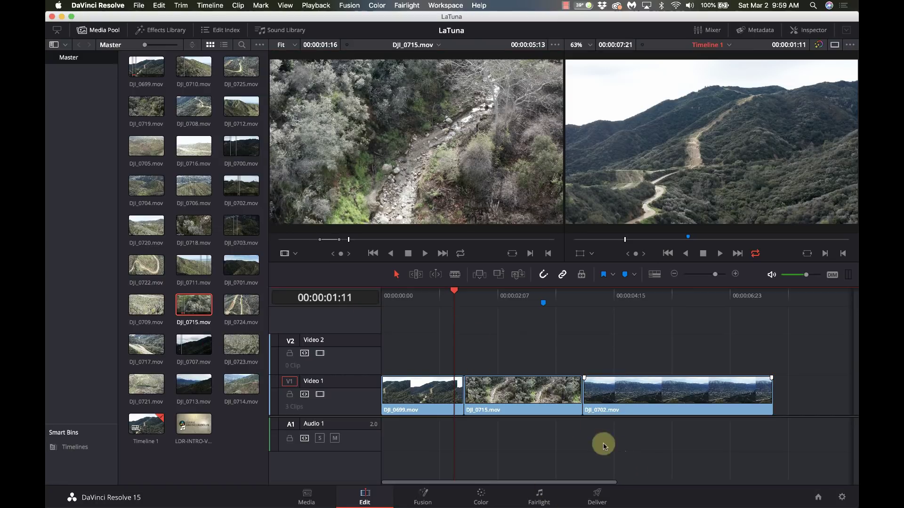
# Shift DJI_0715 and DJI_0702 right to open a gap after DJI_0699.
pyautogui.moveTo(626, 449); pyautogui.dragTo(522, 371)
pyautogui.moveTo(529, 402); pyautogui.dragTo(691, 402)
pyautogui.click(299, 176)
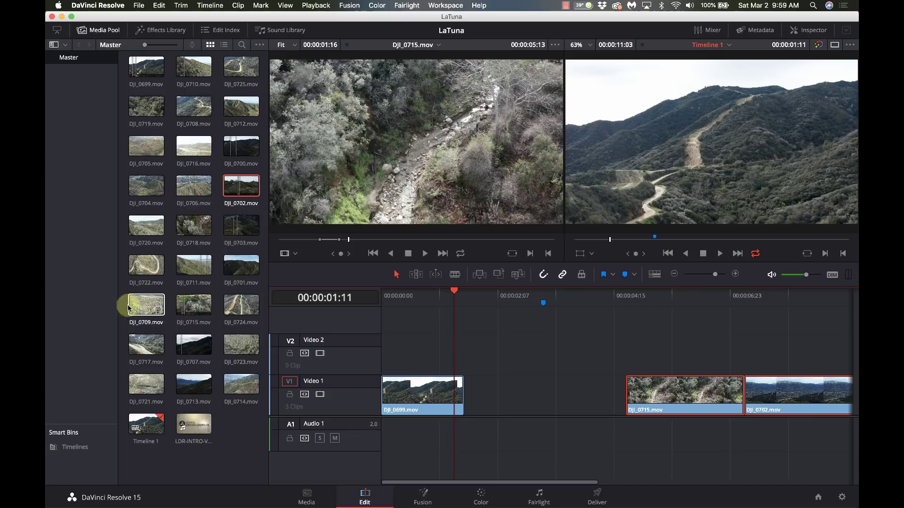
# Show Power Bins and drop LDR-INTRO-V3-4K.mov from Master at the playhead.
pyautogui.click(284, 5)
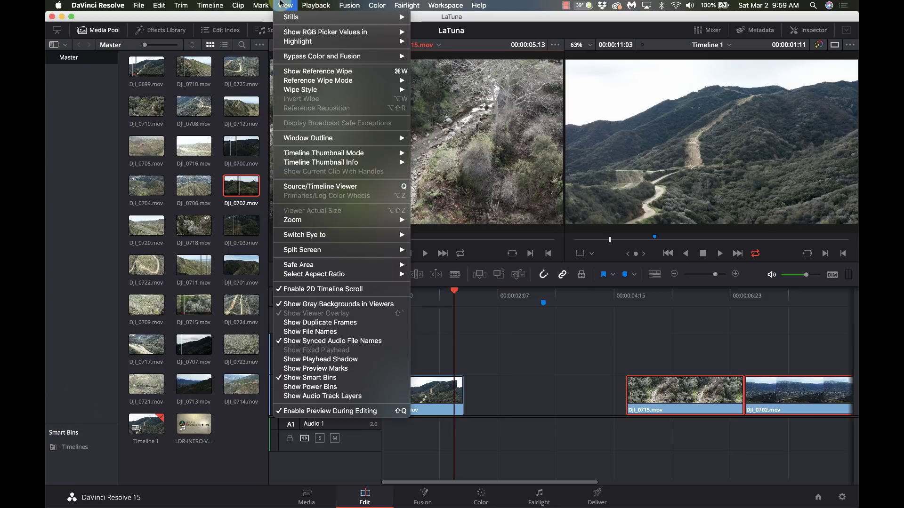
pyautogui.click(353, 386)
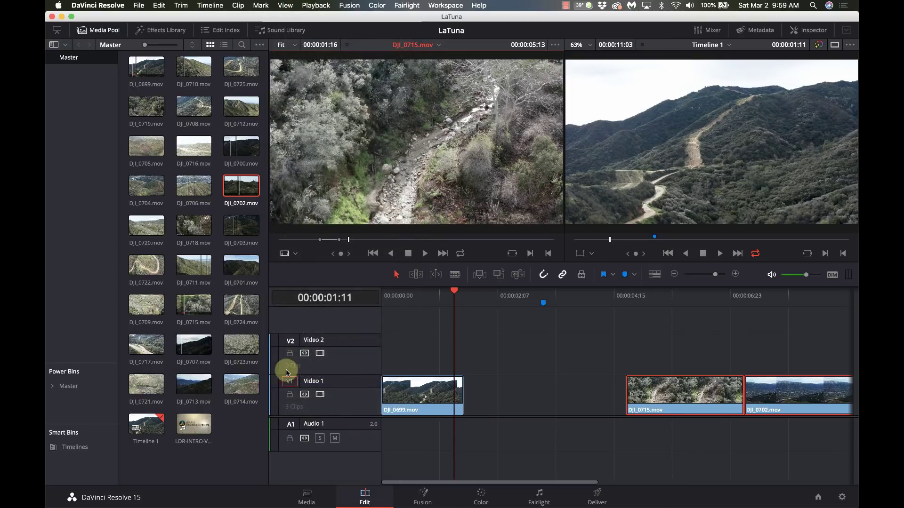
pyautogui.click(59, 386)
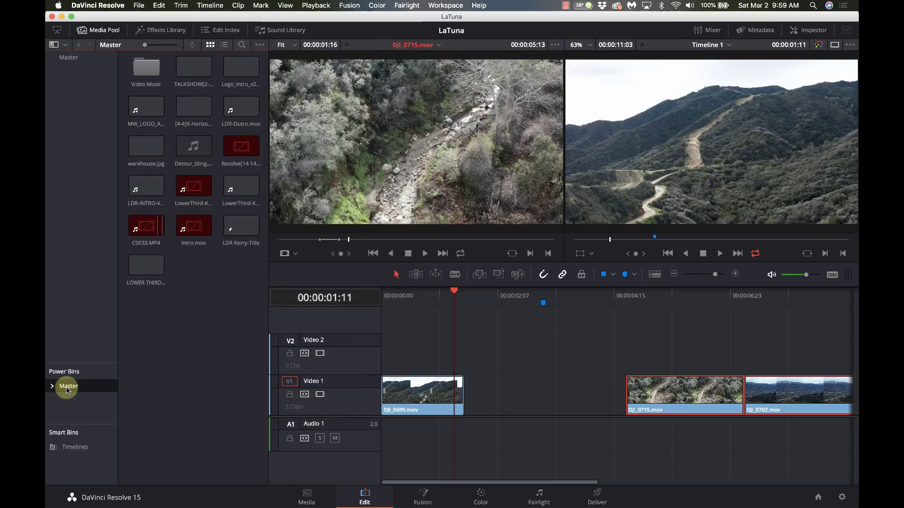
pyautogui.click(207, 110)
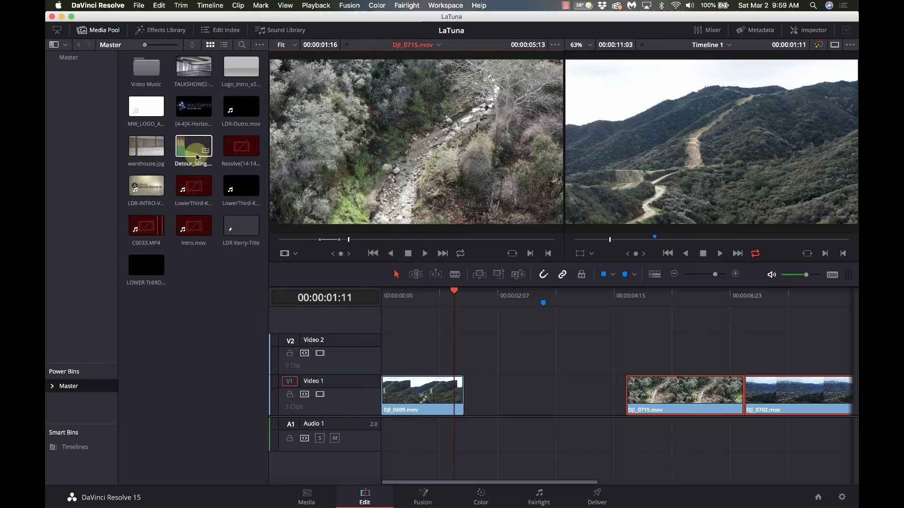
pyautogui.click(231, 199)
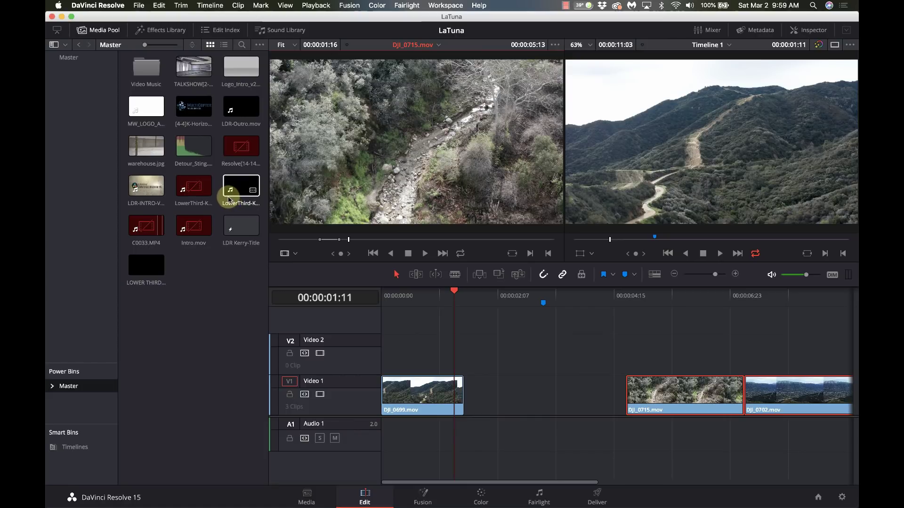
pyautogui.moveTo(146, 186); pyautogui.dragTo(463, 351)
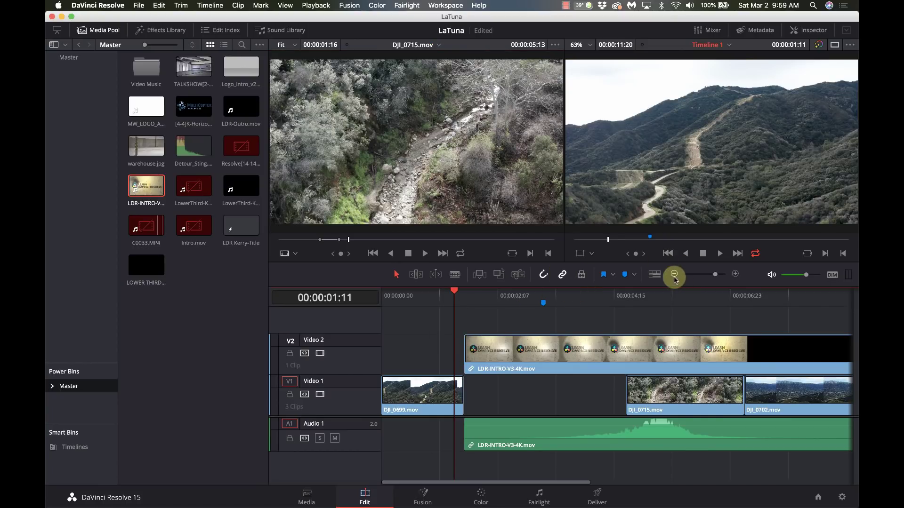
pyautogui.click(114, 29)
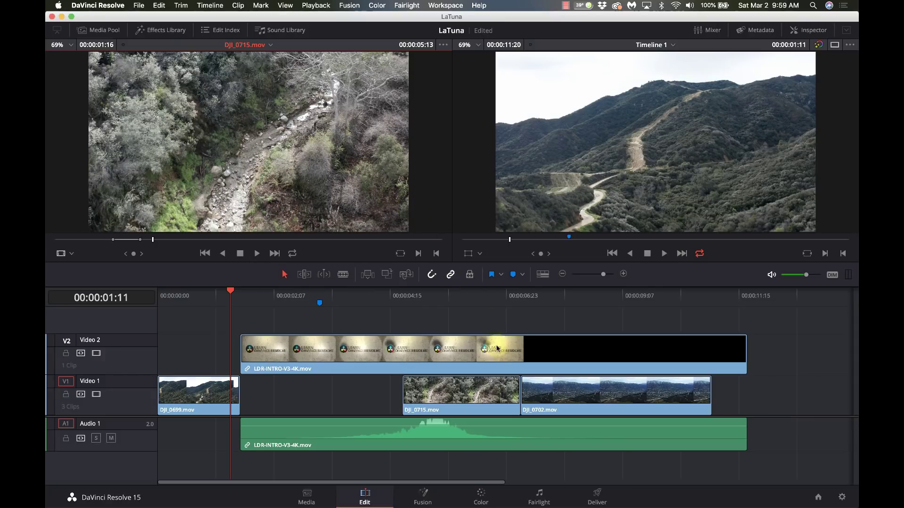
# Move DJI_0715 and DJI_0702 further right on Video 1 and play the intro.
pyautogui.moveTo(370, 383); pyautogui.dragTo(633, 413)
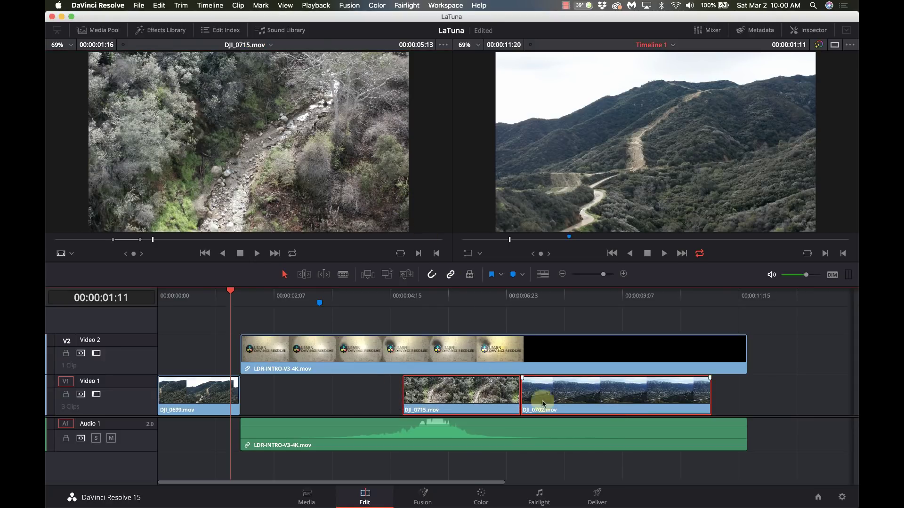
pyautogui.moveTo(484, 399); pyautogui.dragTo(758, 425)
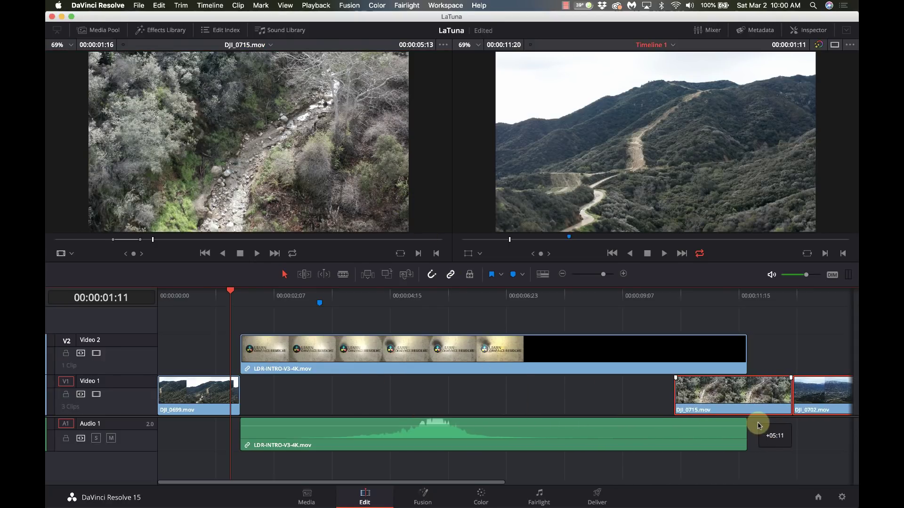
pyautogui.moveTo(434, 292); pyautogui.dragTo(458, 293)
pyautogui.press('space')
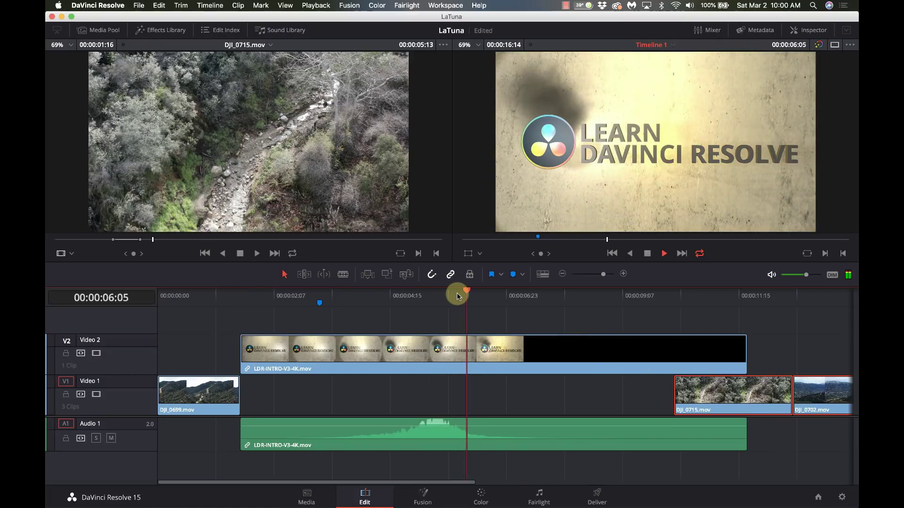
pyautogui.press('space')
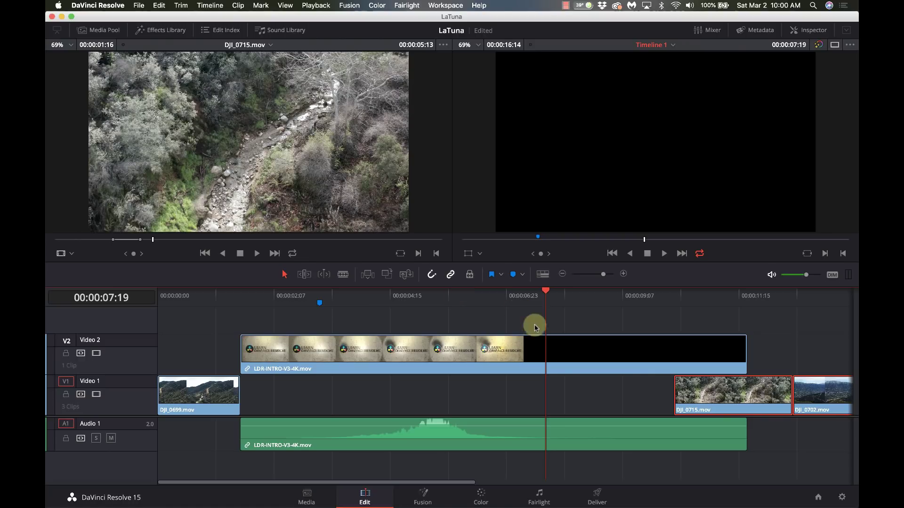
# Review playback from about 00:00:08:05, the section after the intro.
pyautogui.click(566, 294)
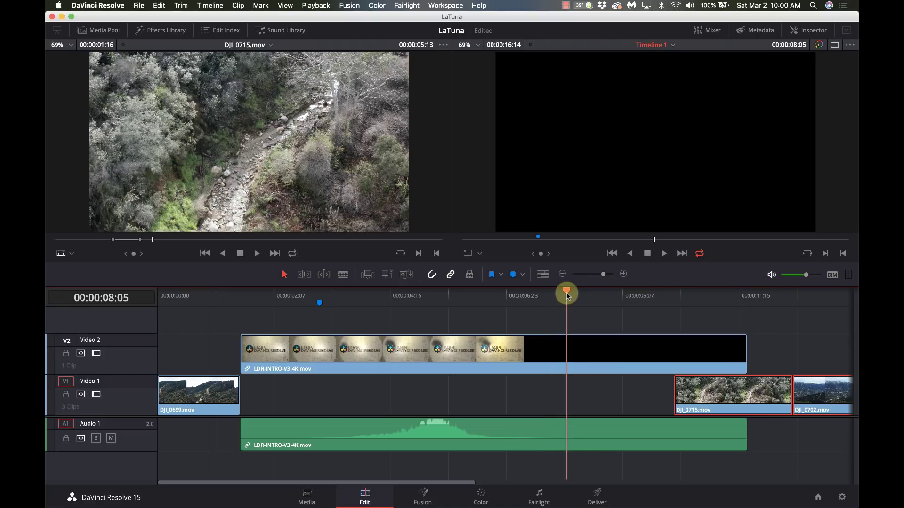
pyautogui.moveTo(567, 294); pyautogui.dragTo(570, 295)
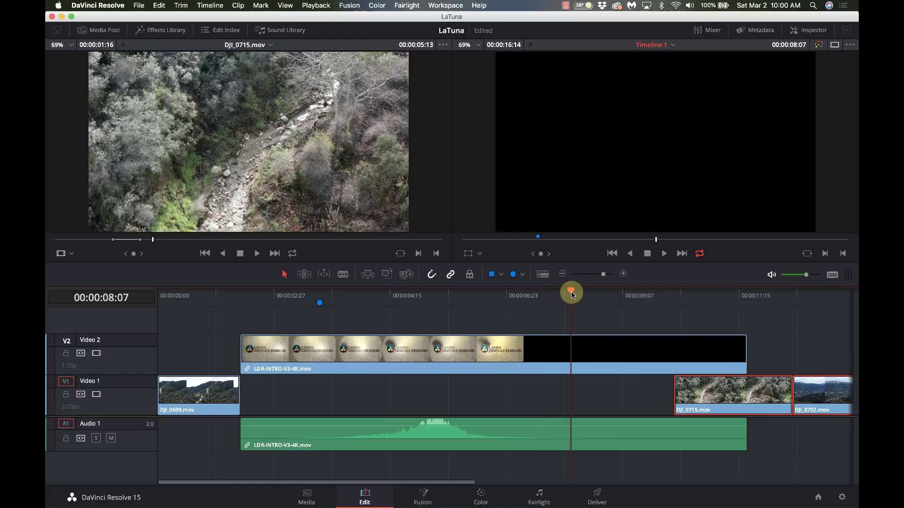
pyautogui.moveTo(571, 295); pyautogui.dragTo(571, 294)
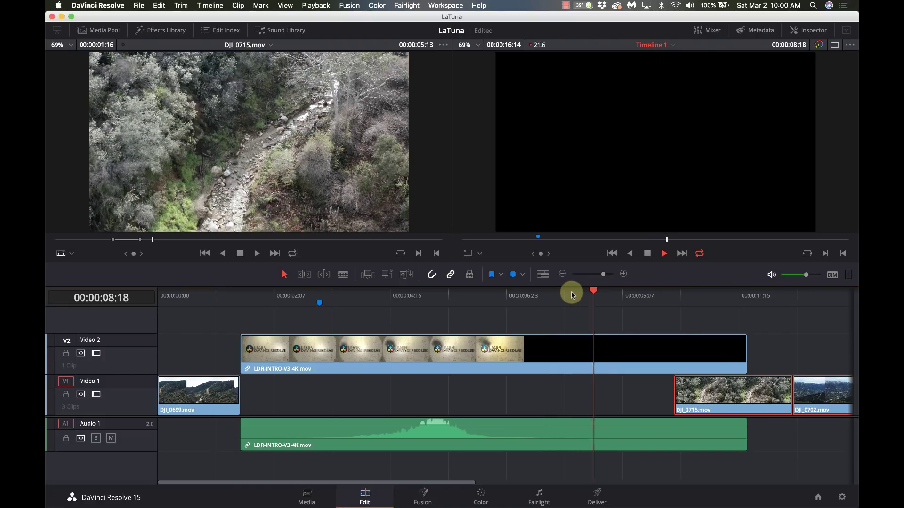
pyautogui.press('space')
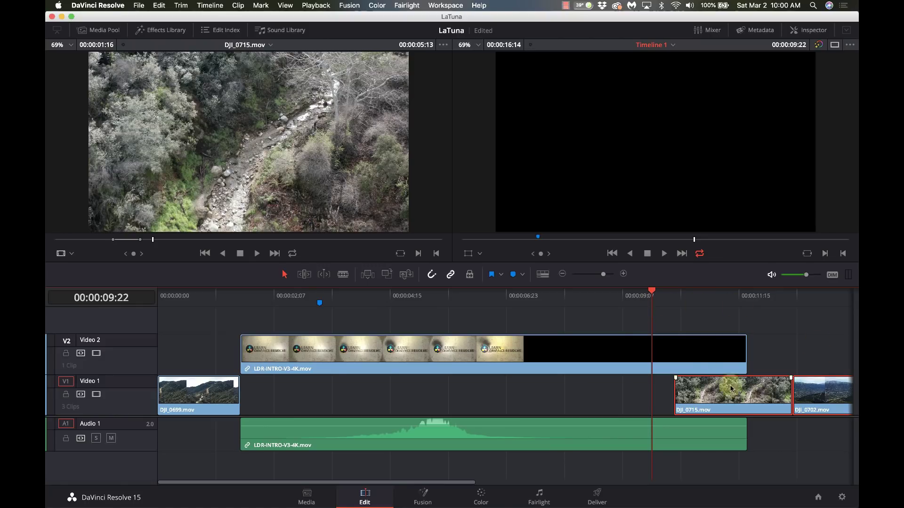
pyautogui.click(583, 356)
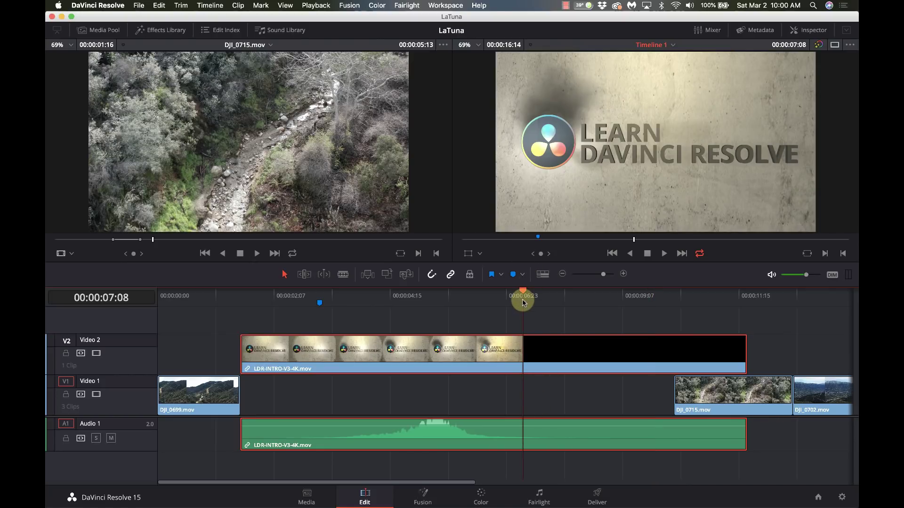
# Try trimming LDR-INTRO-V3-4K.mov's end near 00:00:07:10 in Trim mode, keeping full length.
pyautogui.moveTo(524, 301); pyautogui.dragTo(526, 302)
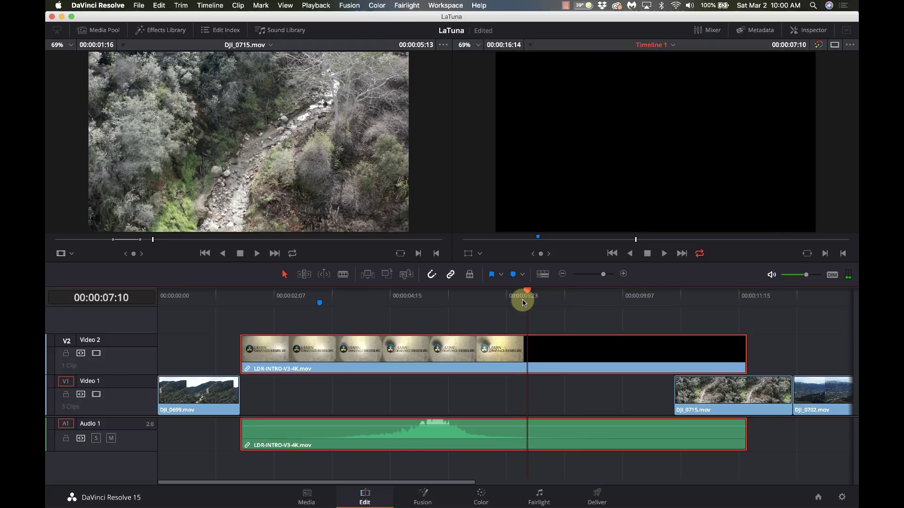
pyautogui.click(747, 329)
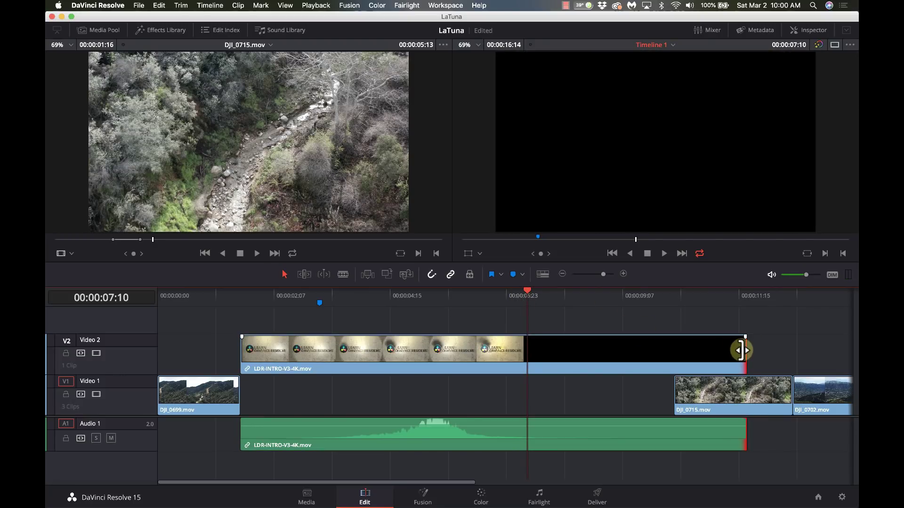
pyautogui.moveTo(741, 350)
pyautogui.mouseDown()
pyautogui.moveTo(641, 367)
pyautogui.moveTo(678, 358)
pyautogui.moveTo(752, 361)
pyautogui.moveTo(742, 358)
pyautogui.mouseUp()
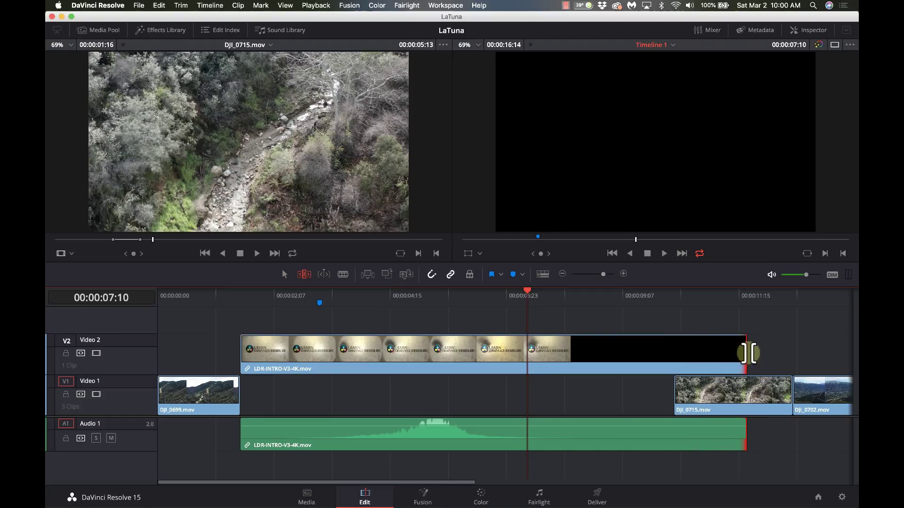
pyautogui.moveTo(742, 351)
pyautogui.mouseDown()
pyautogui.moveTo(696, 354)
pyautogui.moveTo(757, 361)
pyautogui.moveTo(744, 354)
pyautogui.mouseUp()
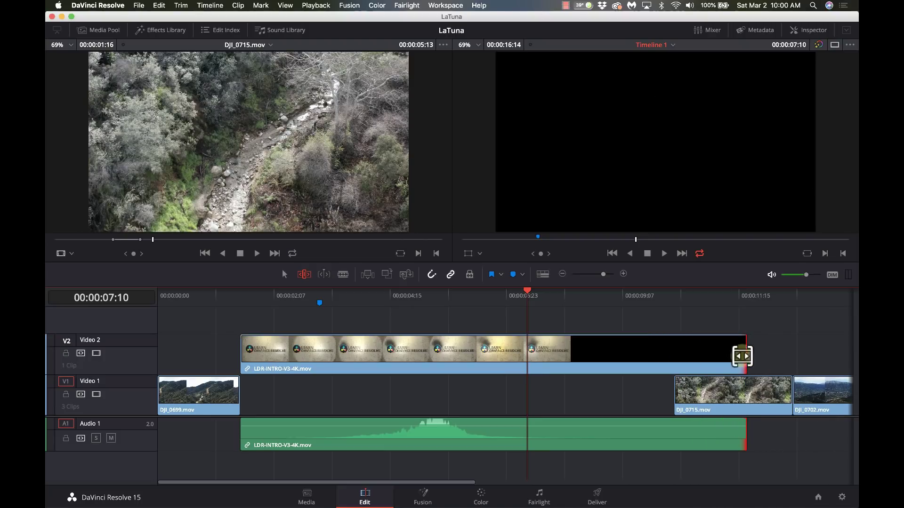
pyautogui.click(617, 339)
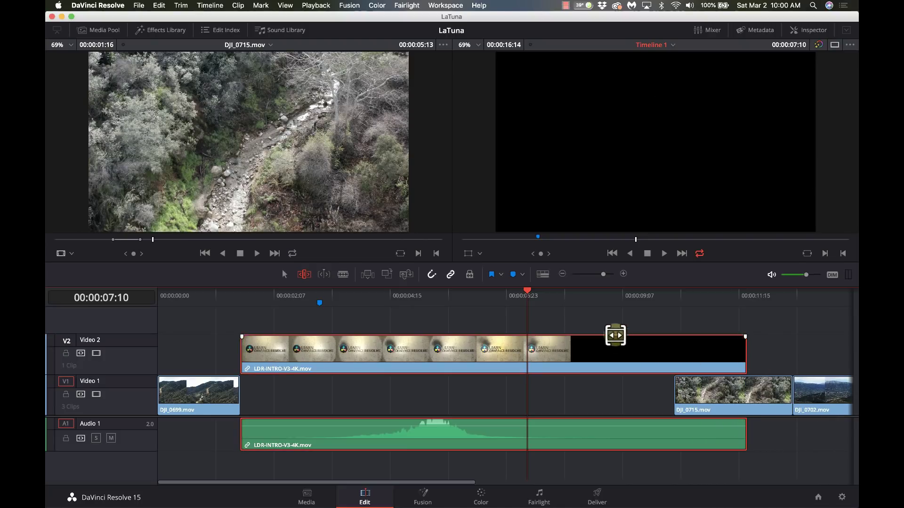
# Turn off Link Clips so the intro video separates from its audio.
pyautogui.rightClick(581, 350)
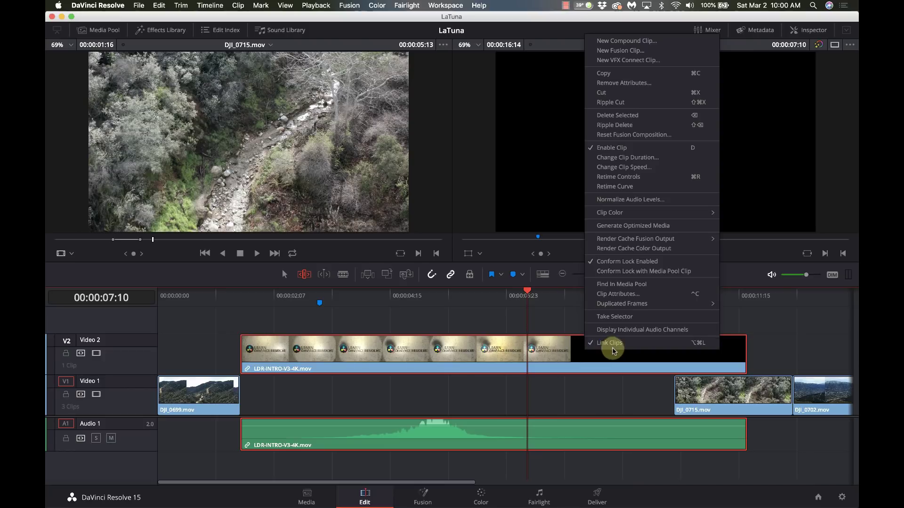
pyautogui.click(607, 342)
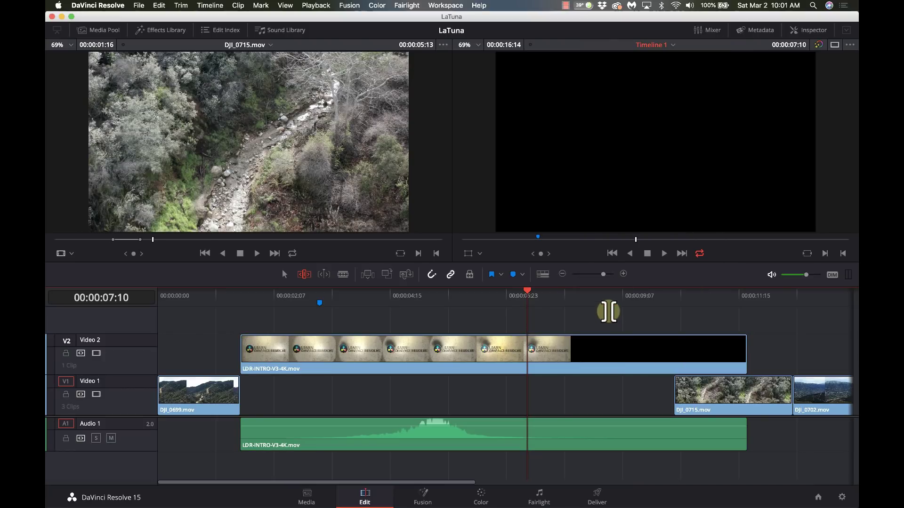
pyautogui.click(599, 353)
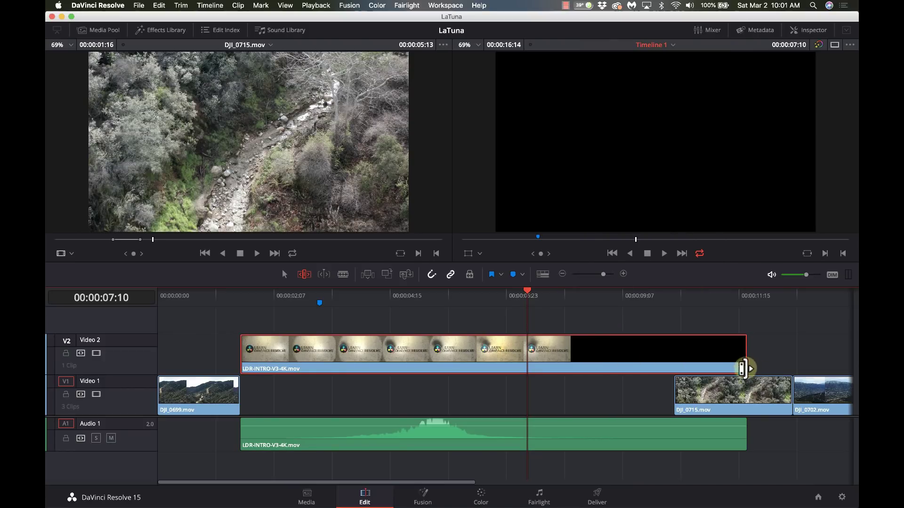
# Trial-shorten the intro video and move DJI_0702 left, play it back, then undo.
pyautogui.moveTo(744, 360); pyautogui.dragTo(525, 367)
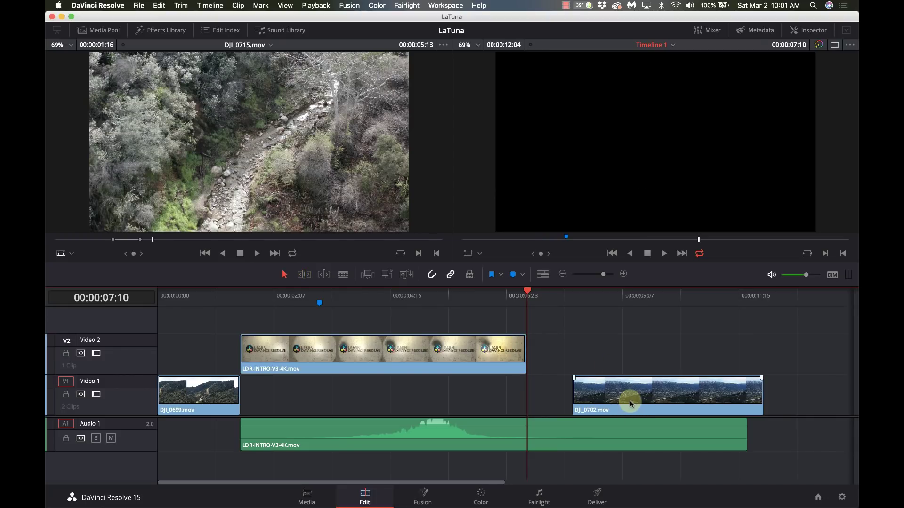
pyautogui.moveTo(630, 403); pyautogui.dragTo(586, 403)
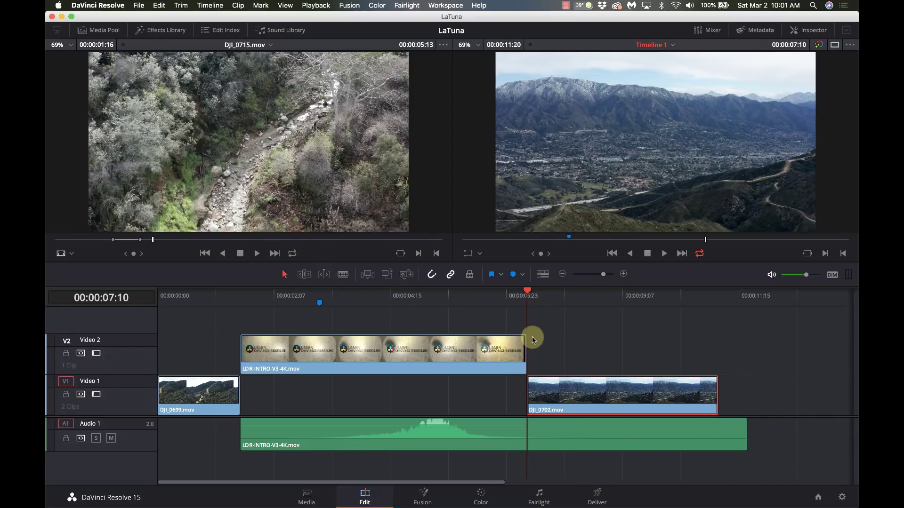
pyautogui.press('Left')
pyautogui.press('Left')
pyautogui.click(446, 307)
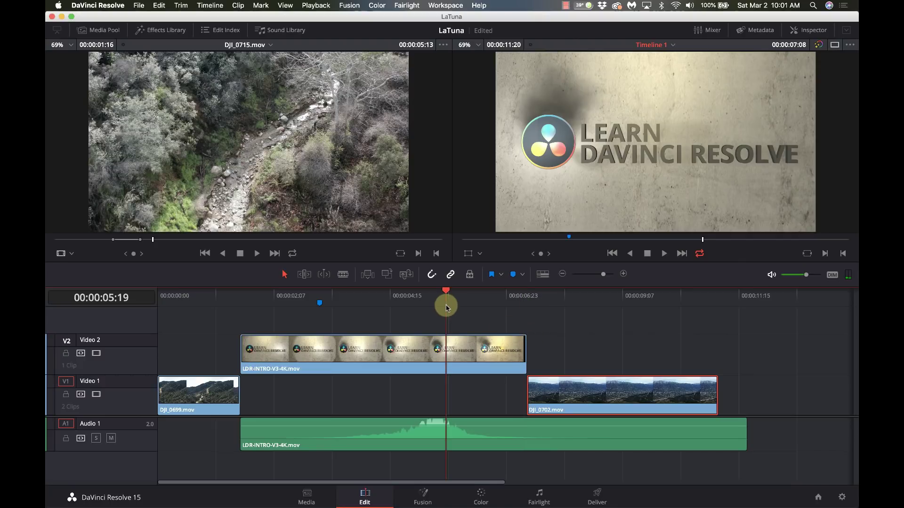
pyautogui.press('space')
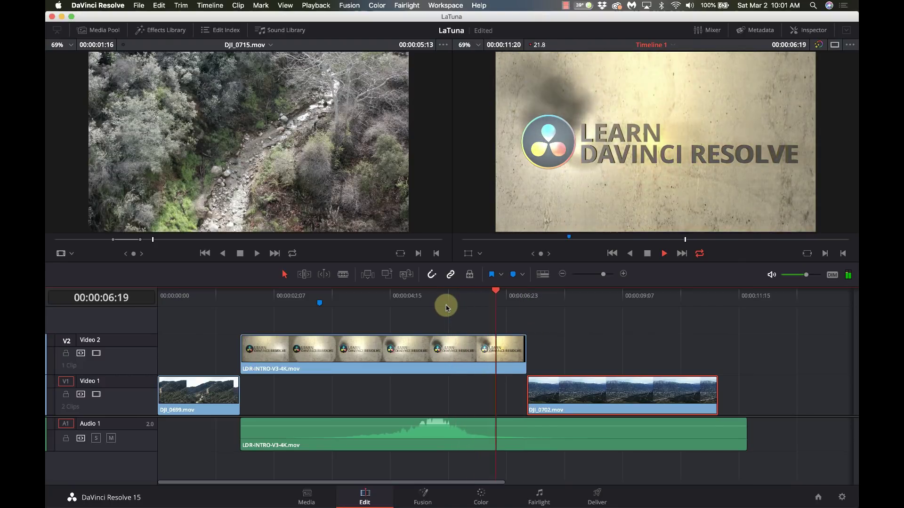
pyautogui.press('space')
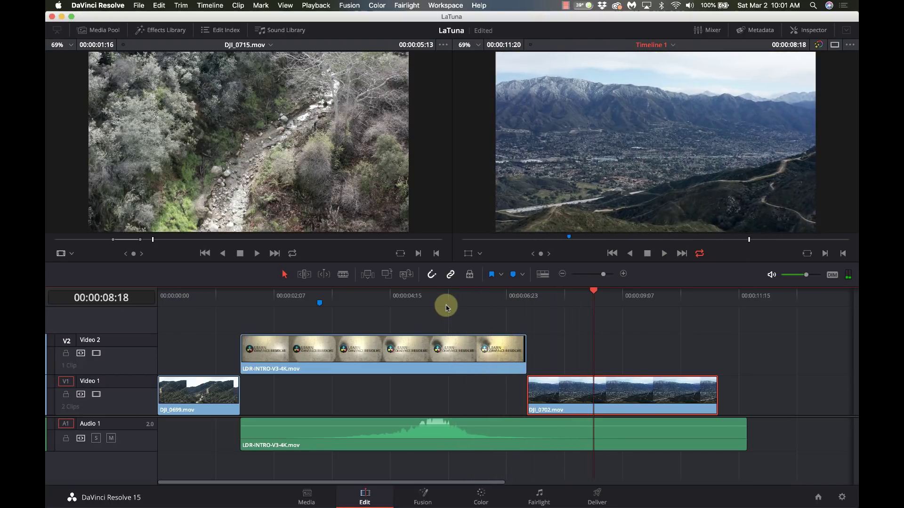
pyautogui.press('F9')
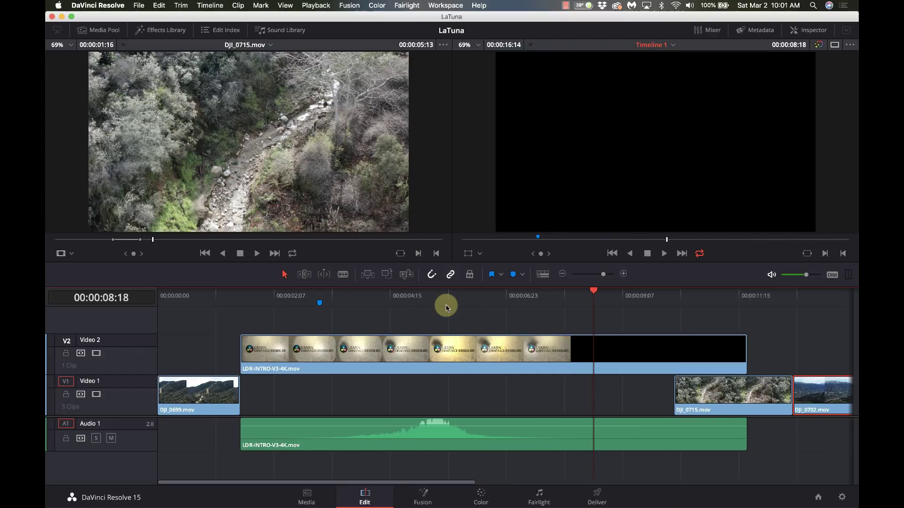
# Link the intro video on Video 2 with its Audio 1 audio.
pyautogui.click(552, 365)
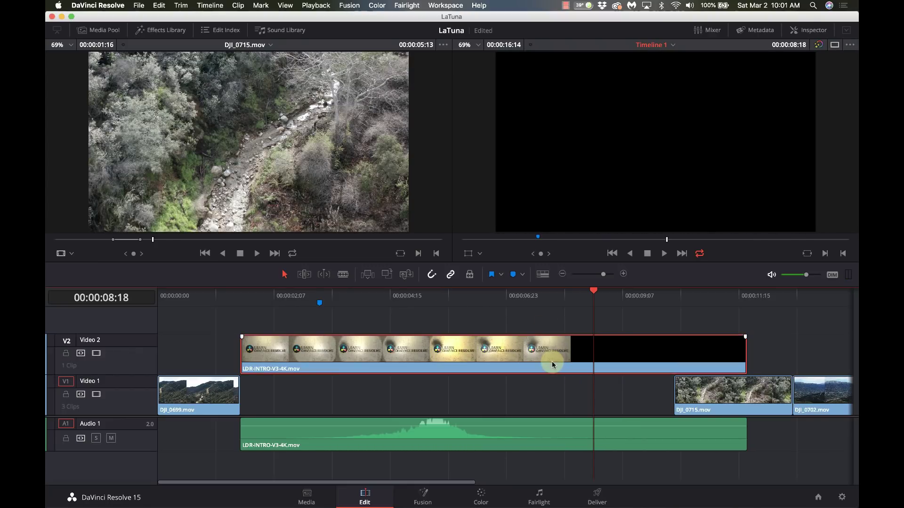
pyautogui.keyDown('super'); pyautogui.click(574, 438); pyautogui.keyUp('super')
pyautogui.rightClick(573, 436)
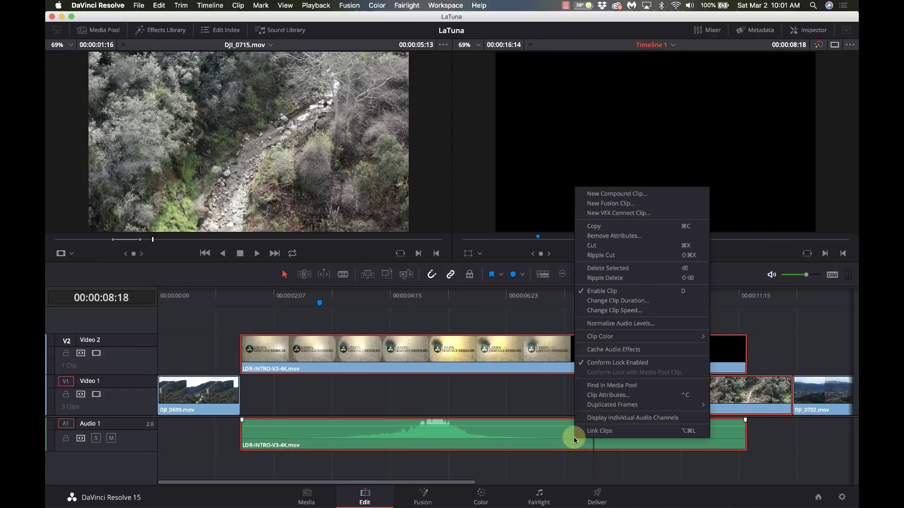
pyautogui.click(604, 430)
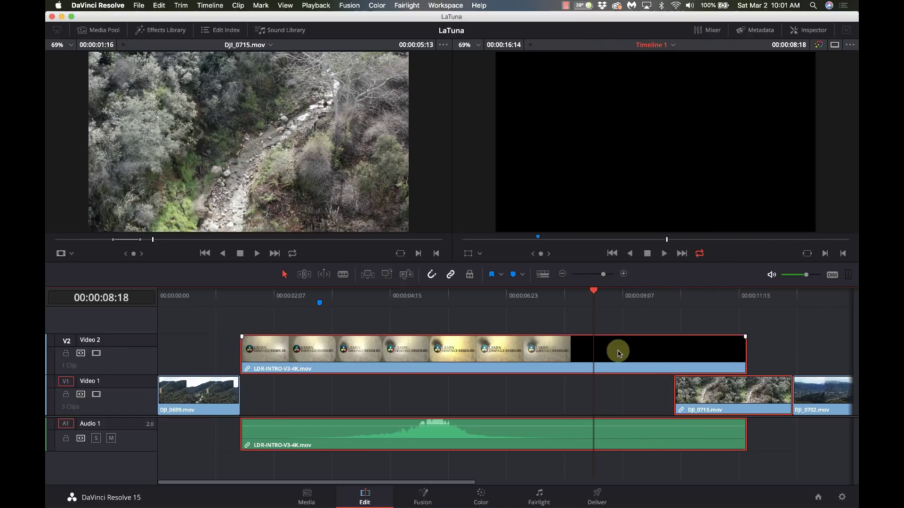
pyautogui.moveTo(617, 348)
pyautogui.mouseDown()
pyautogui.moveTo(661, 356)
pyautogui.moveTo(614, 359)
pyautogui.mouseUp()
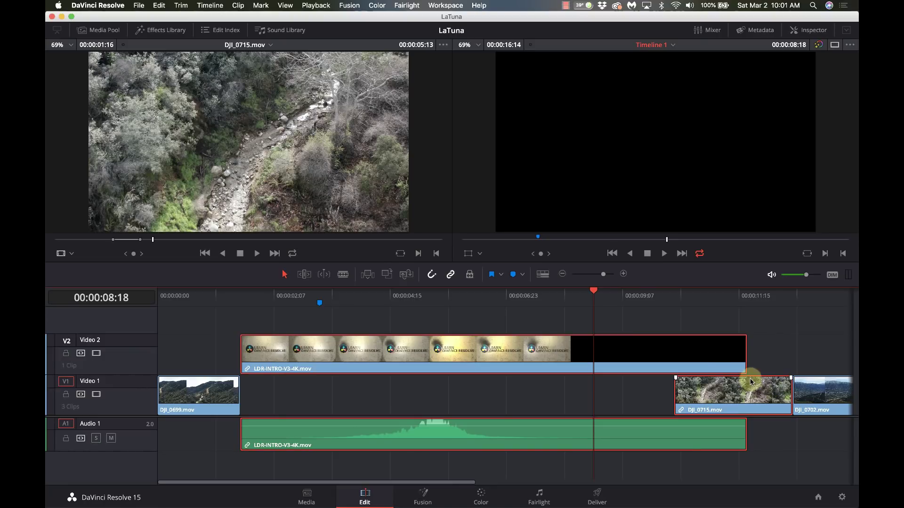
# Turn Link Clips off for DJI_0715 and park the playhead near 00:00:09:05.
pyautogui.rightClick(736, 404)
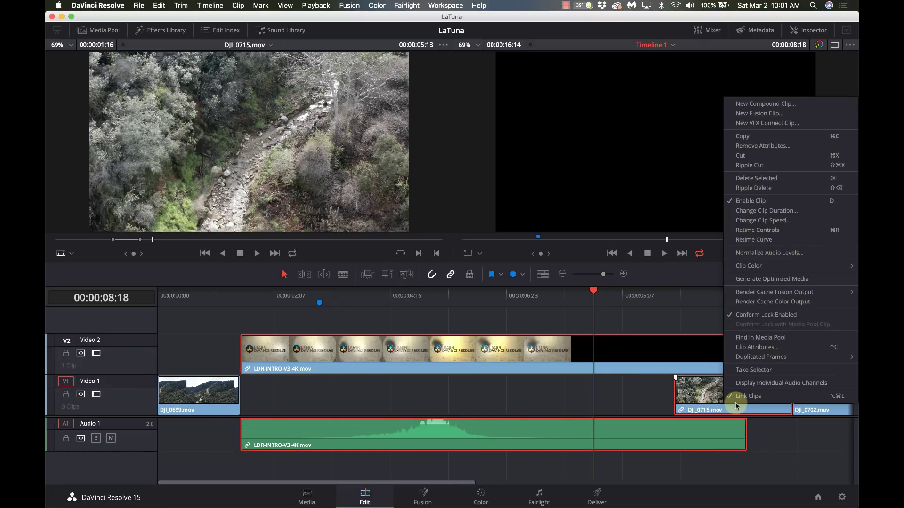
pyautogui.click(738, 396)
pyautogui.click(608, 407)
pyautogui.click(615, 307)
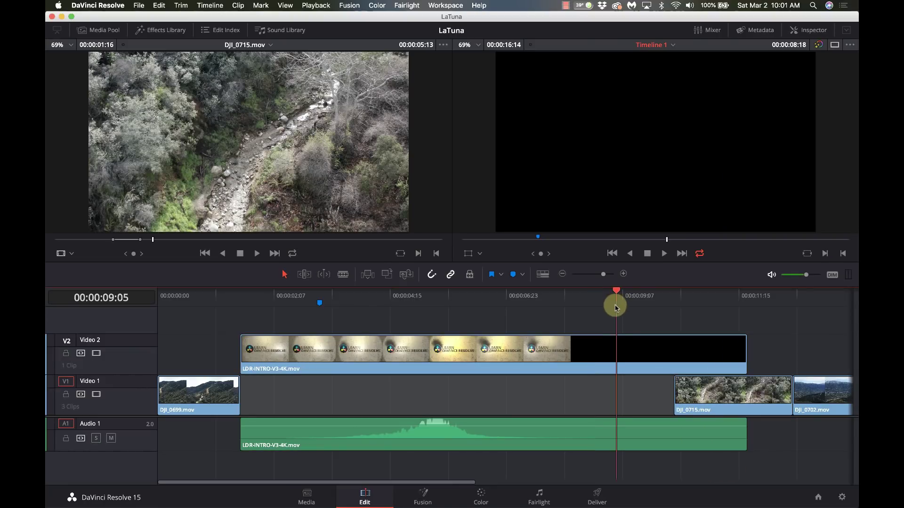
pyautogui.press('Right')
# Reselect the intro video and audio and link them together again.
pyautogui.click(563, 338)
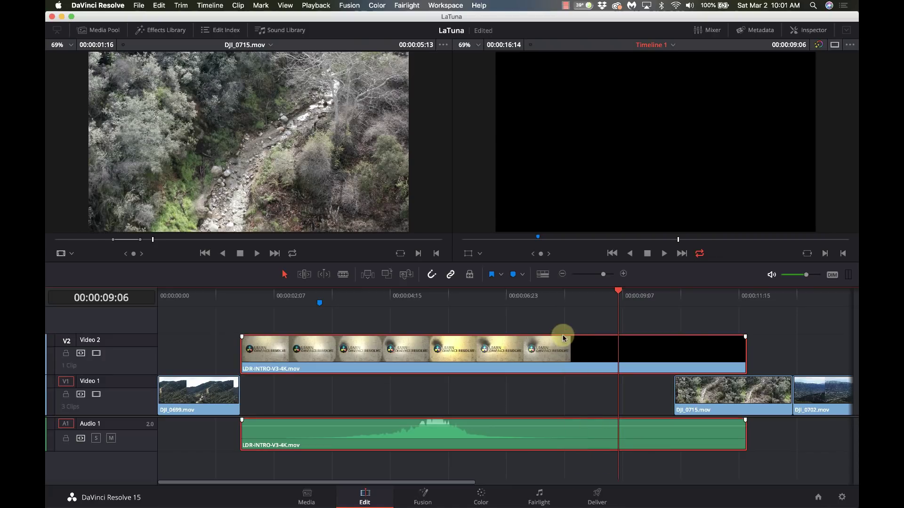
pyautogui.rightClick(563, 338)
pyautogui.click(578, 318)
pyautogui.click(468, 323)
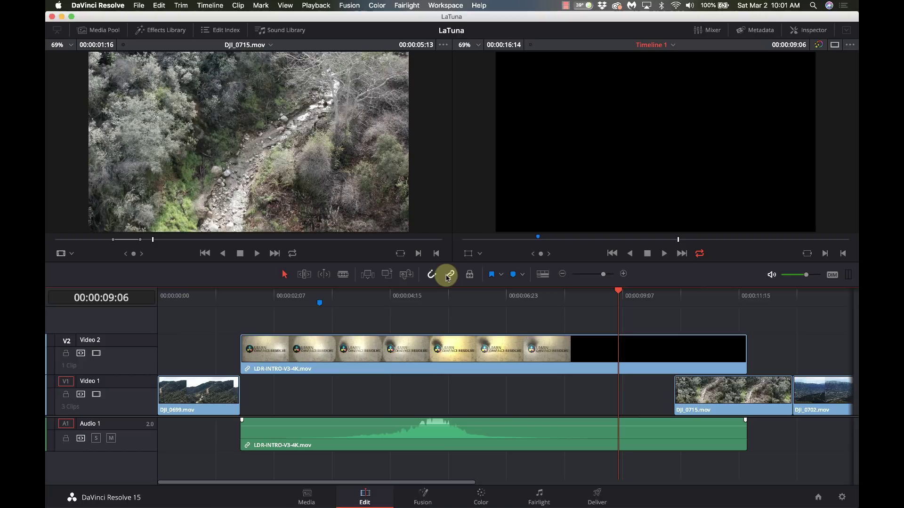
# Disable Linked Selection, trim the intro video's end earlier and slide it apart from its audio.
pyautogui.moveTo(456, 361)
pyautogui.mouseDown()
pyautogui.moveTo(494, 348)
pyautogui.moveTo(436, 333)
pyautogui.moveTo(423, 365)
pyautogui.moveTo(463, 361)
pyautogui.mouseUp()
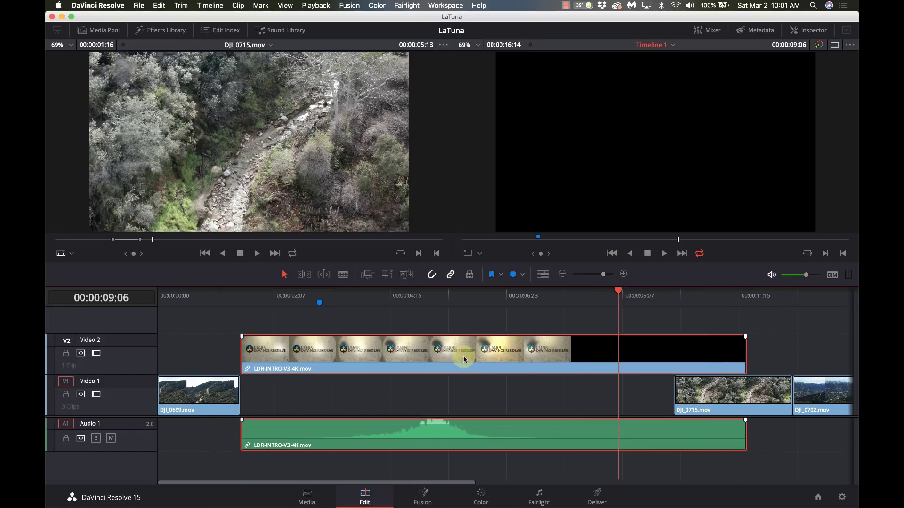
pyautogui.click(451, 276)
pyautogui.click(483, 320)
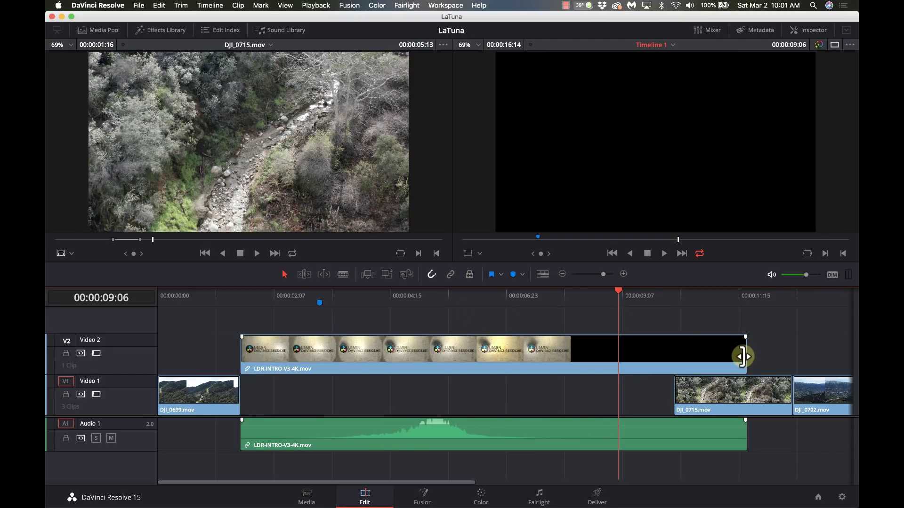
pyautogui.moveTo(742, 357); pyautogui.dragTo(583, 361)
pyautogui.moveTo(485, 350); pyautogui.dragTo(528, 350)
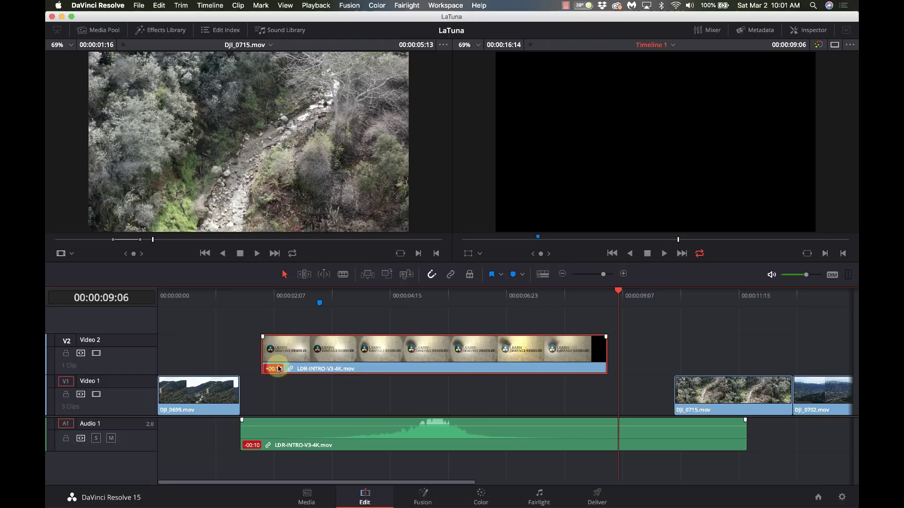
pyautogui.moveTo(301, 357); pyautogui.dragTo(279, 354)
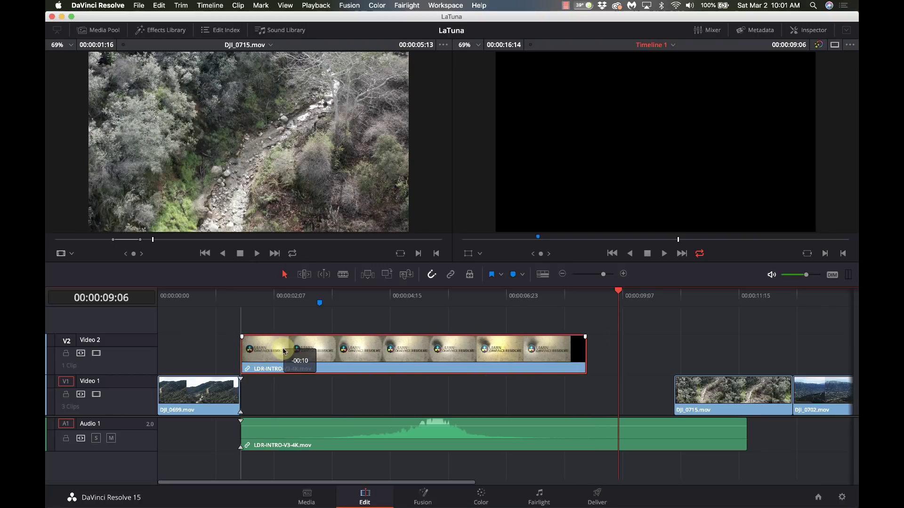
# Find the logo's last frame near 00:00:07:10 and trim the intro video to end there.
pyautogui.click(556, 296)
pyautogui.hotkey('shift', 'Right')
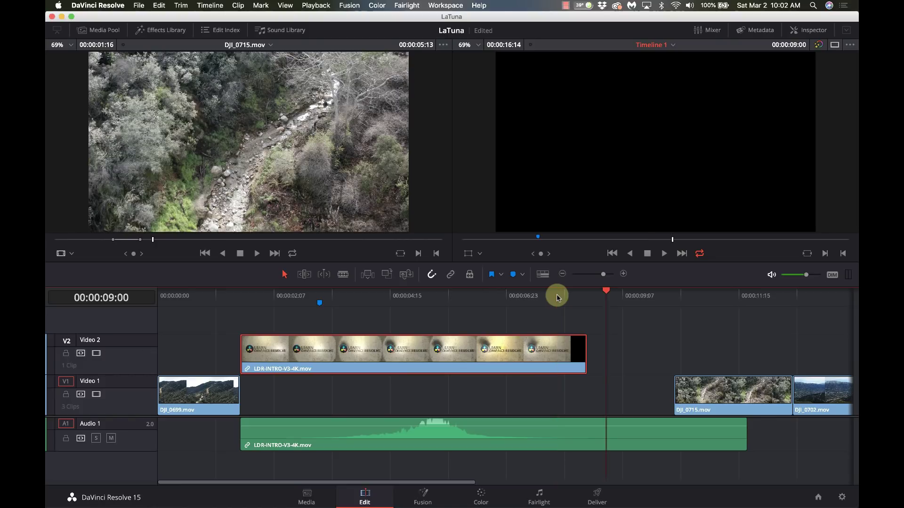
pyautogui.press('Left')
pyautogui.press('Left')
pyautogui.press('Left')
pyautogui.press('Left')
pyautogui.press('Left')
pyautogui.press('Left')
pyautogui.press('Left')
pyautogui.press('Left')
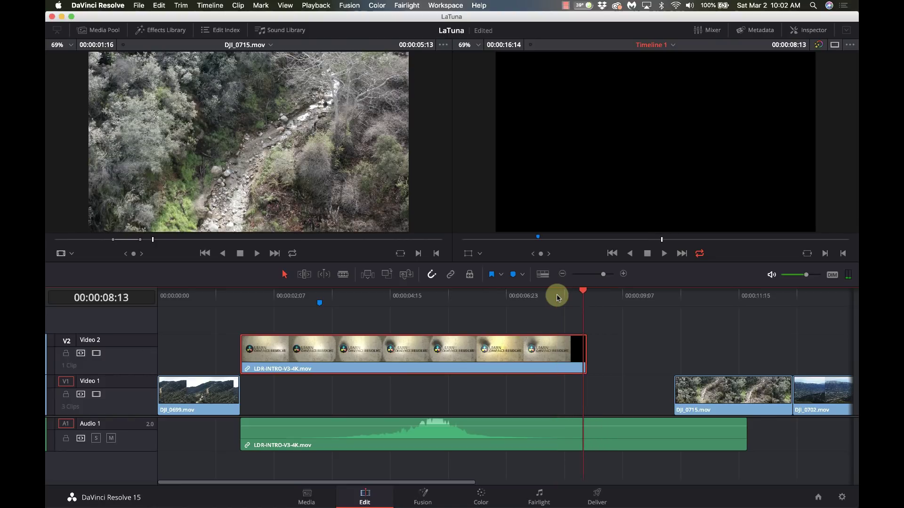
pyautogui.press('Left')
pyautogui.press('Left')
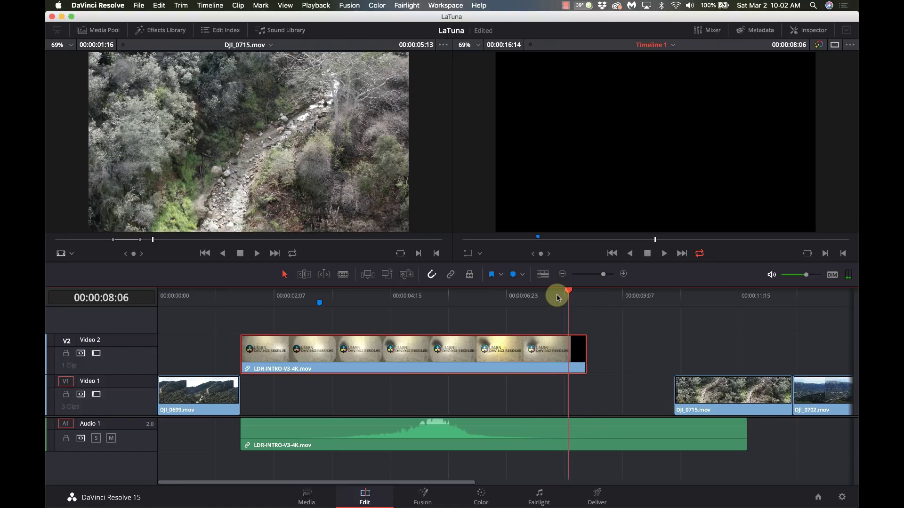
pyautogui.press('Left')
pyautogui.press('Left')
pyautogui.moveTo(557, 296); pyautogui.dragTo(516, 305)
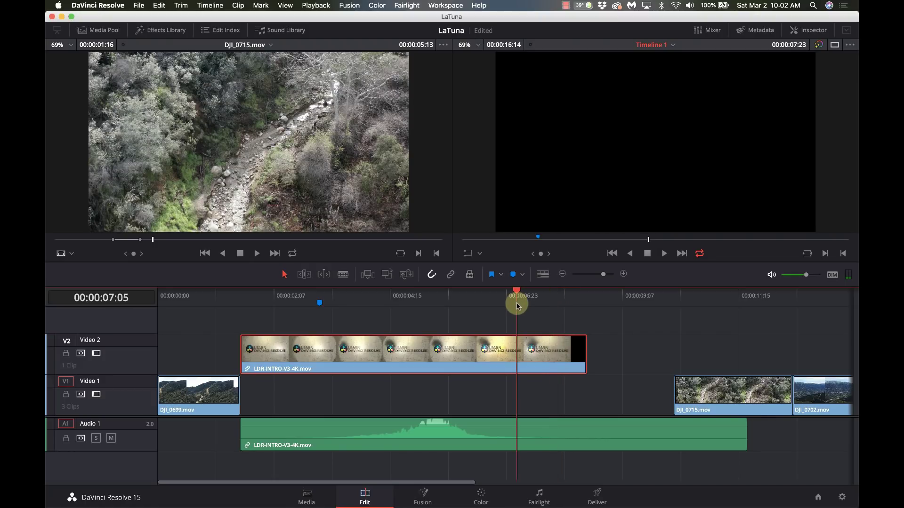
pyautogui.press('space')
pyautogui.press('Left')
pyautogui.press('Left')
pyautogui.press('Left')
pyautogui.press('Left')
pyautogui.press('Left')
pyautogui.press('Left')
pyautogui.press('Left')
pyautogui.press('Left')
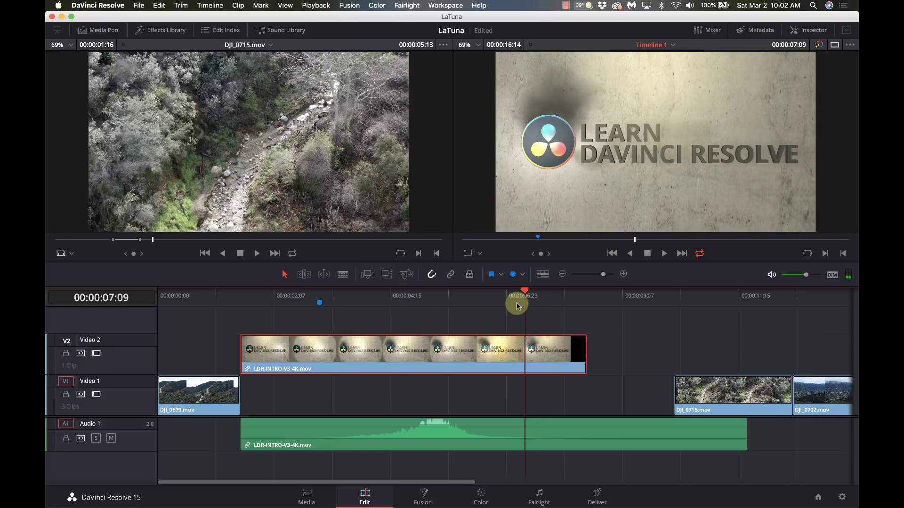
pyautogui.press('Right')
pyautogui.moveTo(584, 350); pyautogui.dragTo(525, 351)
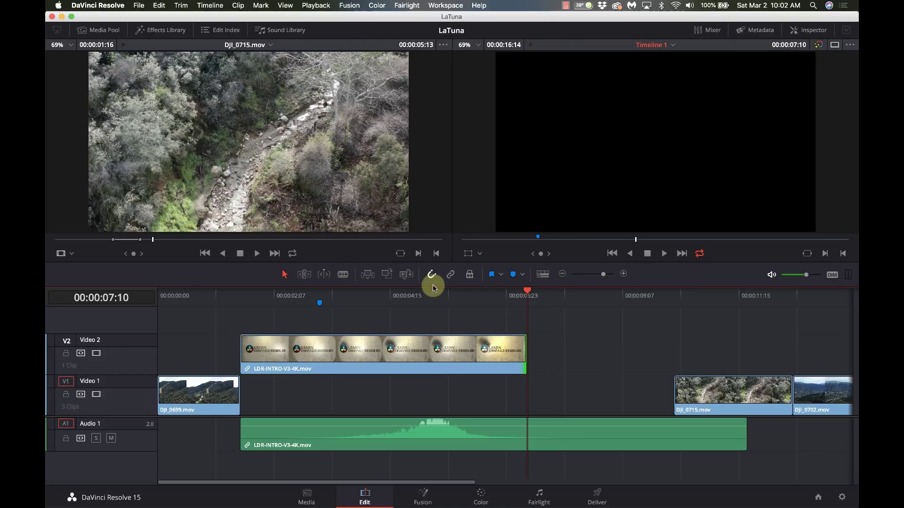
pyautogui.click(451, 274)
pyautogui.click(745, 392)
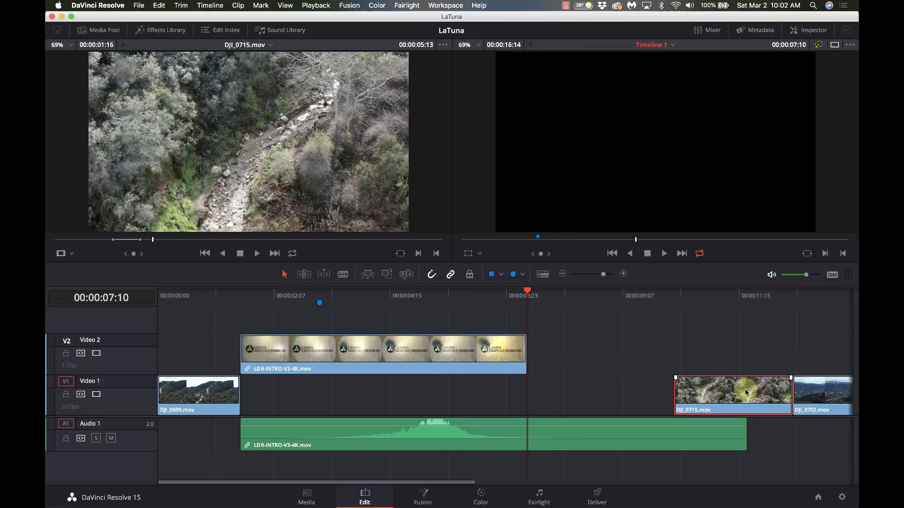
pyautogui.moveTo(775, 335); pyautogui.dragTo(604, 395)
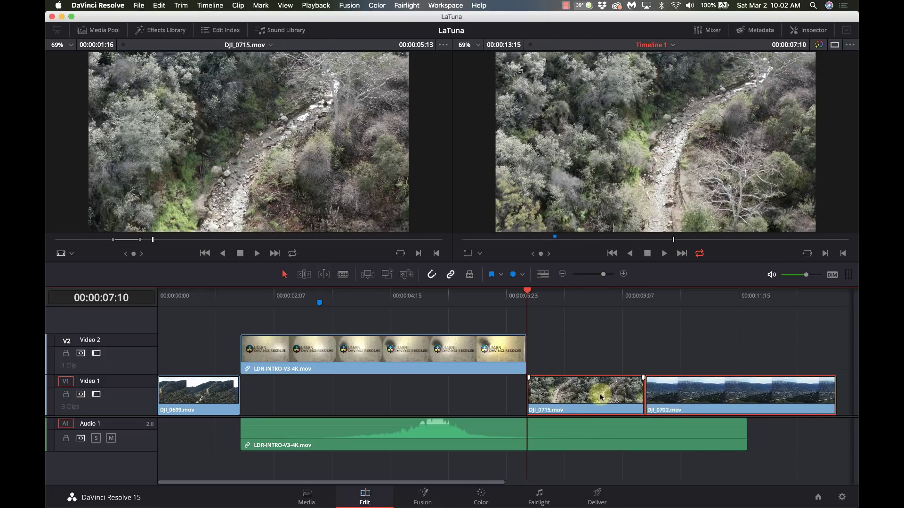
pyautogui.click(485, 302)
pyautogui.press('space')
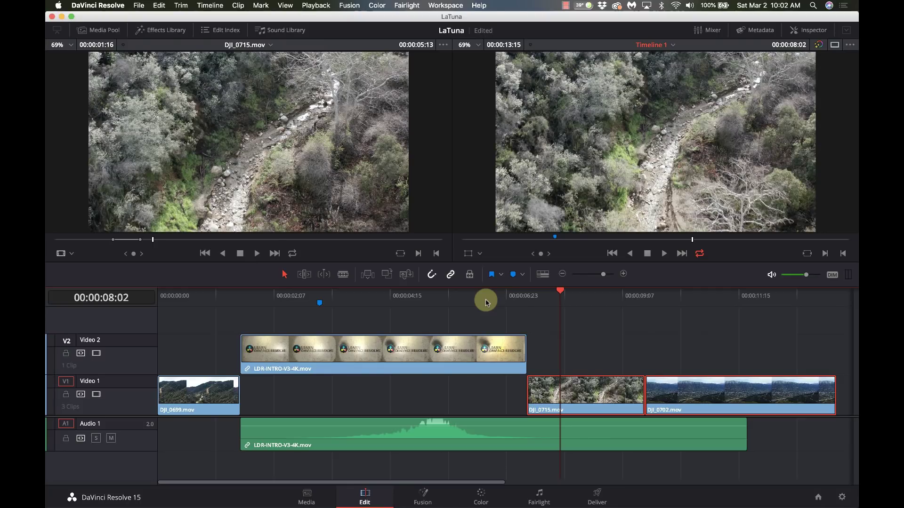
pyautogui.click(432, 342)
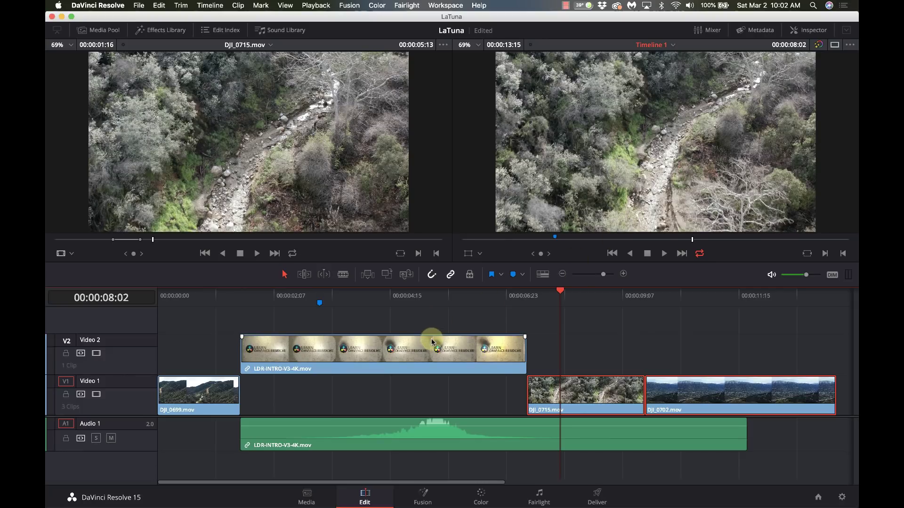
pyautogui.moveTo(432, 342)
pyautogui.mouseDown()
pyautogui.moveTo(524, 348)
pyautogui.moveTo(436, 356)
pyautogui.moveTo(537, 347)
pyautogui.moveTo(422, 347)
pyautogui.moveTo(469, 347)
pyautogui.moveTo(437, 346)
pyautogui.mouseUp()
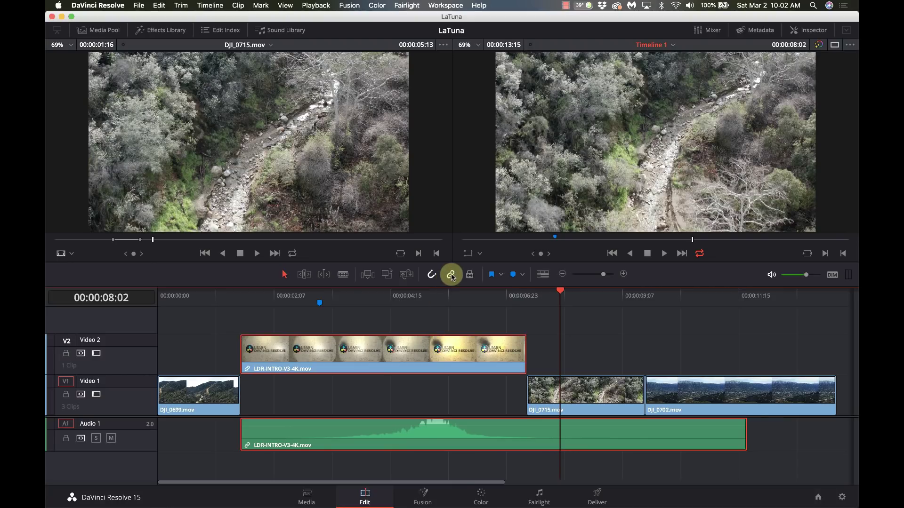
pyautogui.moveTo(417, 351); pyautogui.dragTo(397, 350)
pyautogui.click(414, 320)
pyautogui.click(447, 280)
pyautogui.click(401, 307)
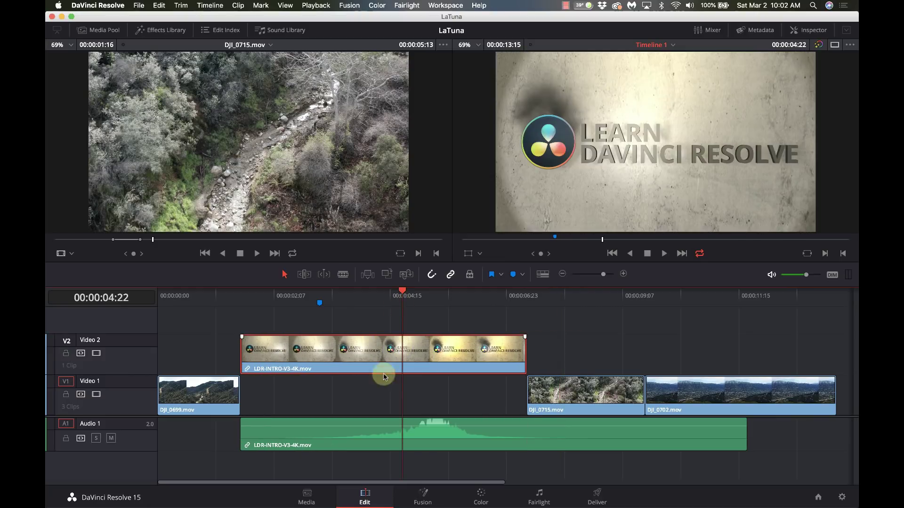
pyautogui.click(430, 353)
pyautogui.moveTo(430, 353)
pyautogui.mouseDown()
pyautogui.moveTo(565, 355)
pyautogui.moveTo(423, 363)
pyautogui.mouseUp()
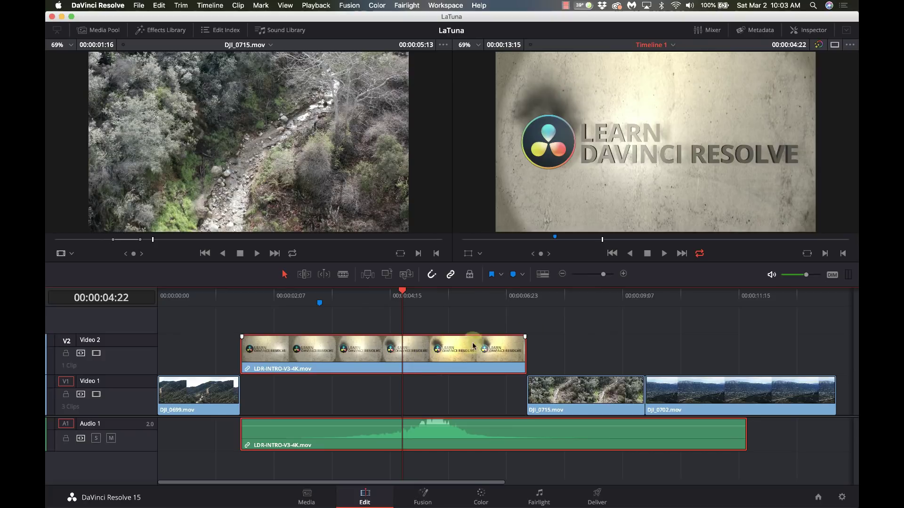
# Switch Audio Waveforms off and back on for the intro audio on Audio 1.
pyautogui.click(542, 275)
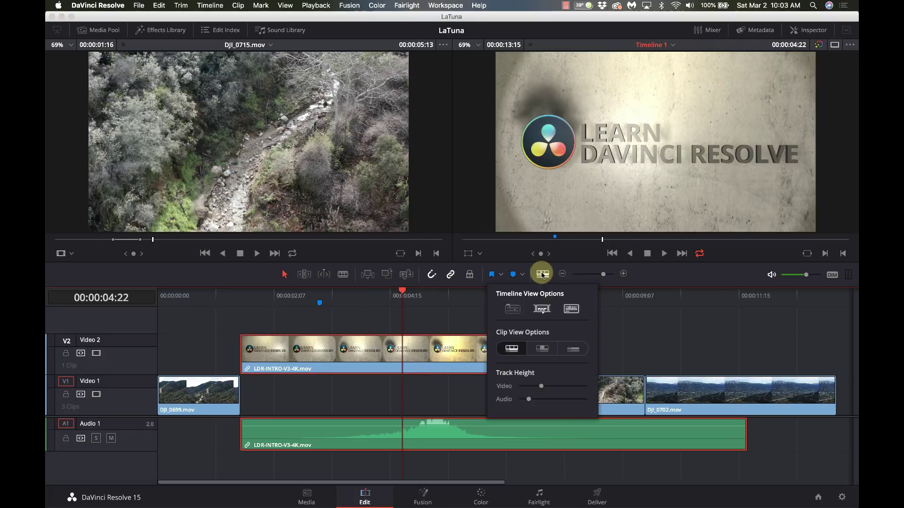
pyautogui.click(510, 312)
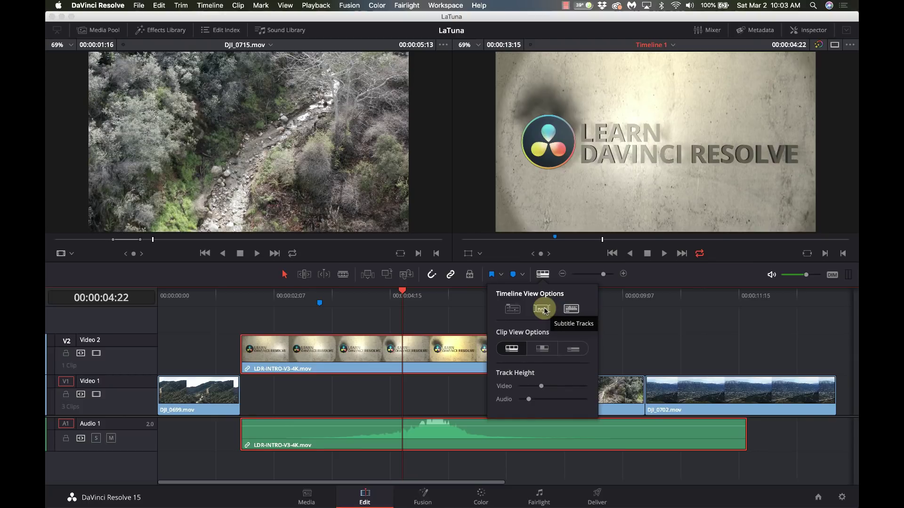
pyautogui.click(572, 309)
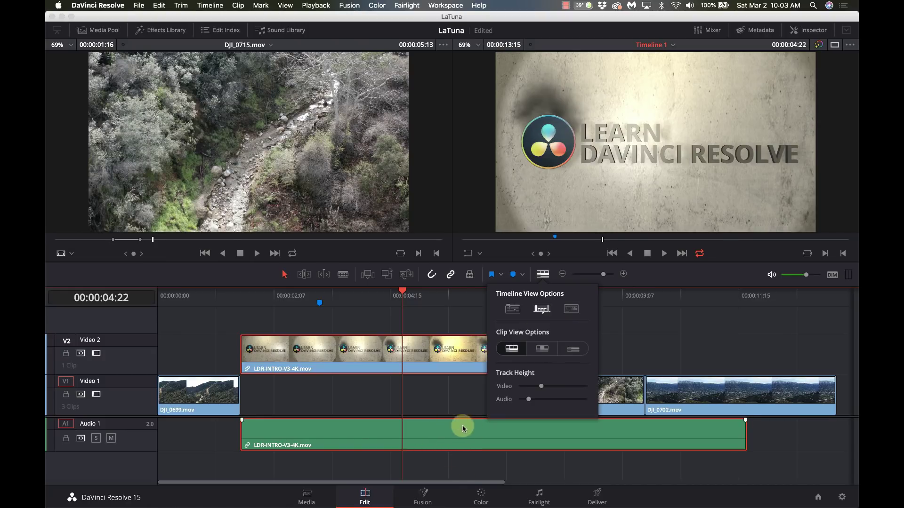
pyautogui.click(573, 308)
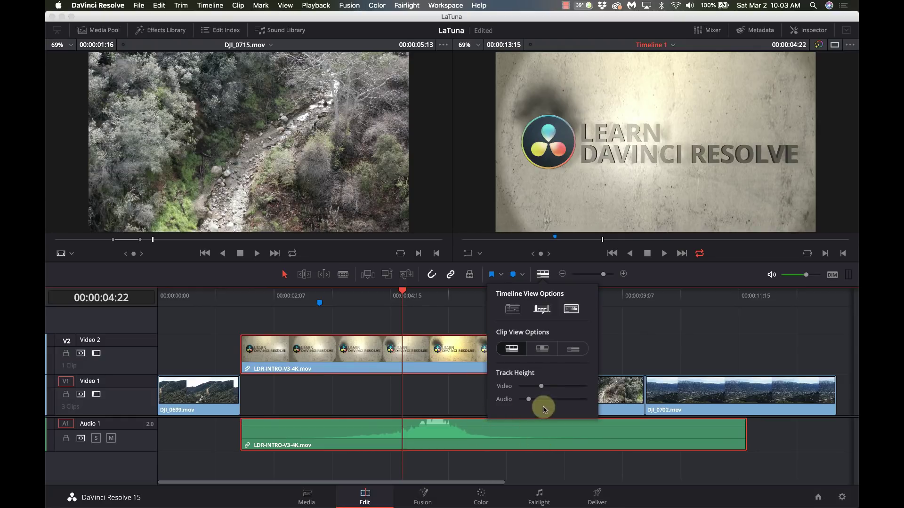
# Raise the video and audio track heights, choose the filmstrip clip view and show waveforms.
pyautogui.moveTo(542, 389); pyautogui.dragTo(546, 386)
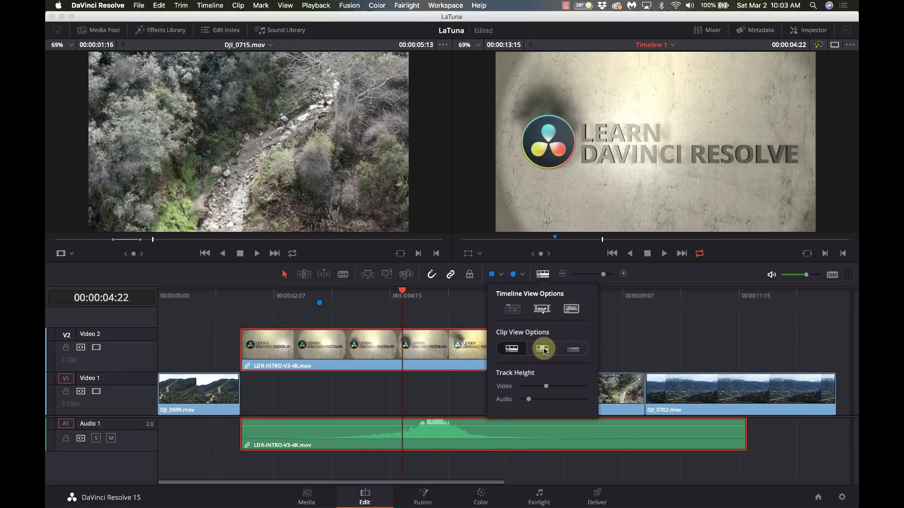
pyautogui.click(542, 349)
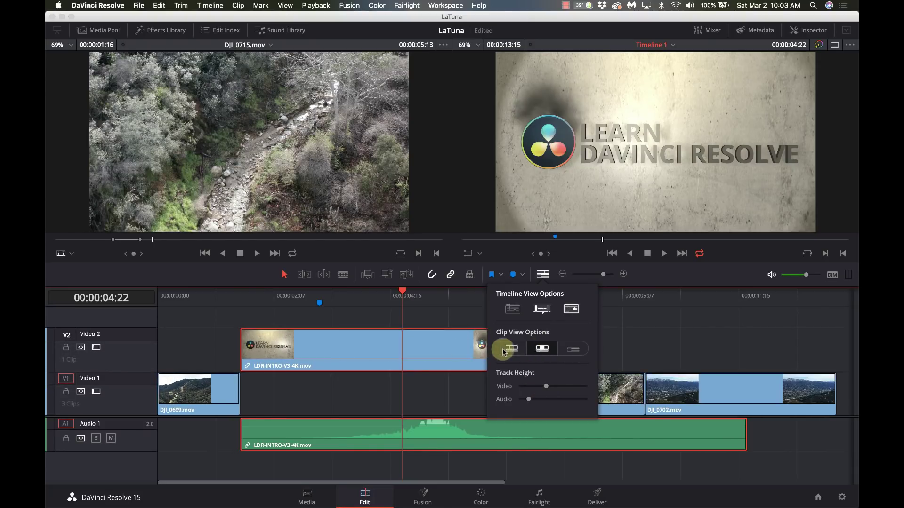
pyautogui.click(573, 351)
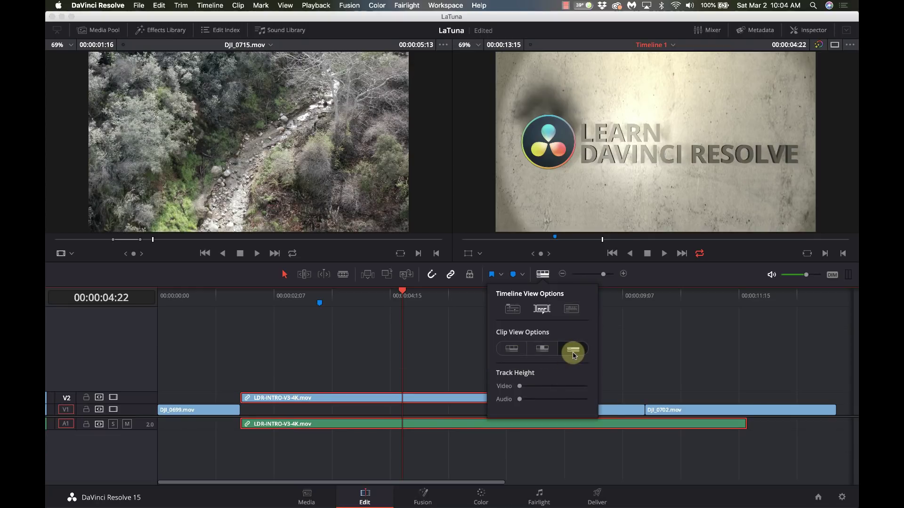
pyautogui.click(508, 350)
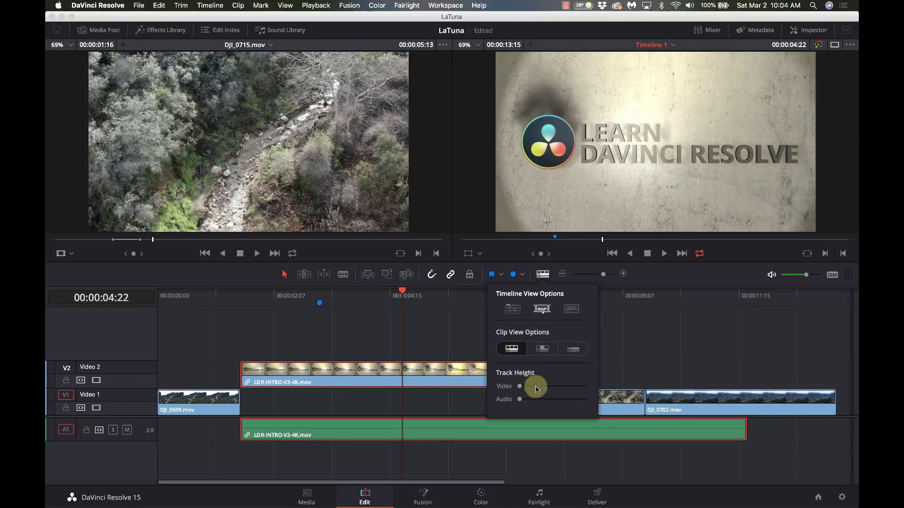
pyautogui.moveTo(519, 386); pyautogui.dragTo(539, 401)
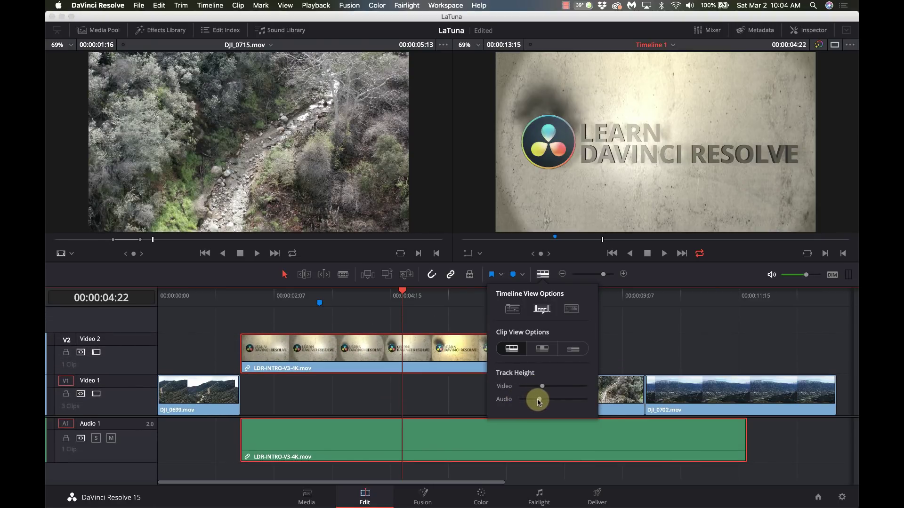
pyautogui.click(571, 312)
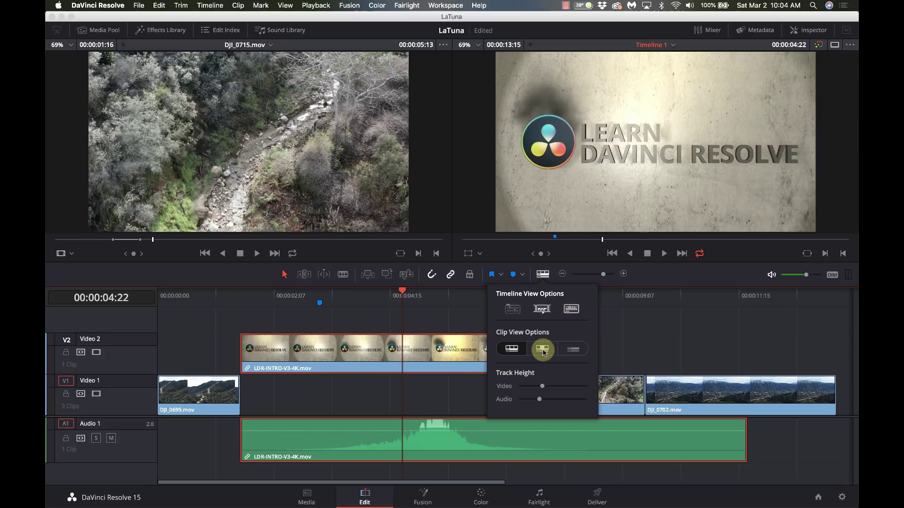
pyautogui.click(678, 296)
# Zoom out until DJI_0699, DJI_0715, DJI_0702 and the intro clip all fit in view.
pyautogui.moveTo(600, 278); pyautogui.dragTo(598, 278)
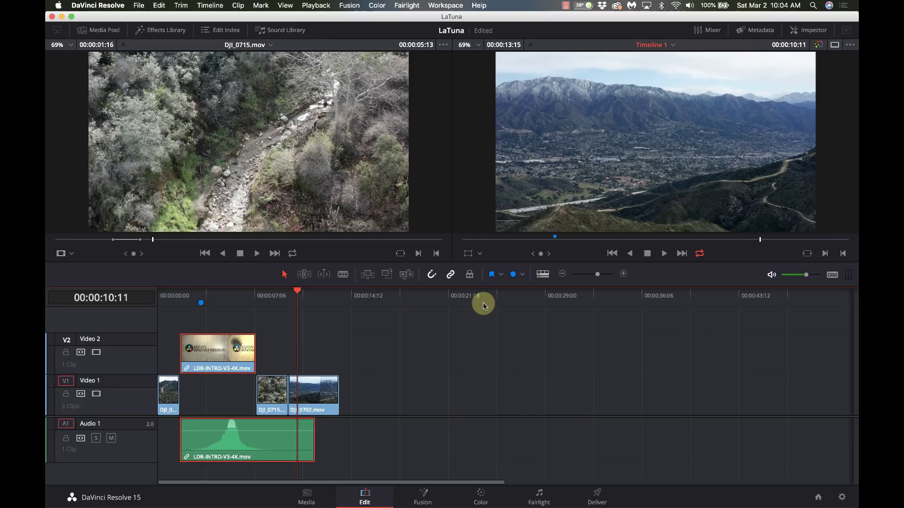
# Zoom the timeline in around 00:00:07:02 and play the intro-to-DJI_0715 cut twice.
pyautogui.click(624, 273)
pyautogui.click(624, 273)
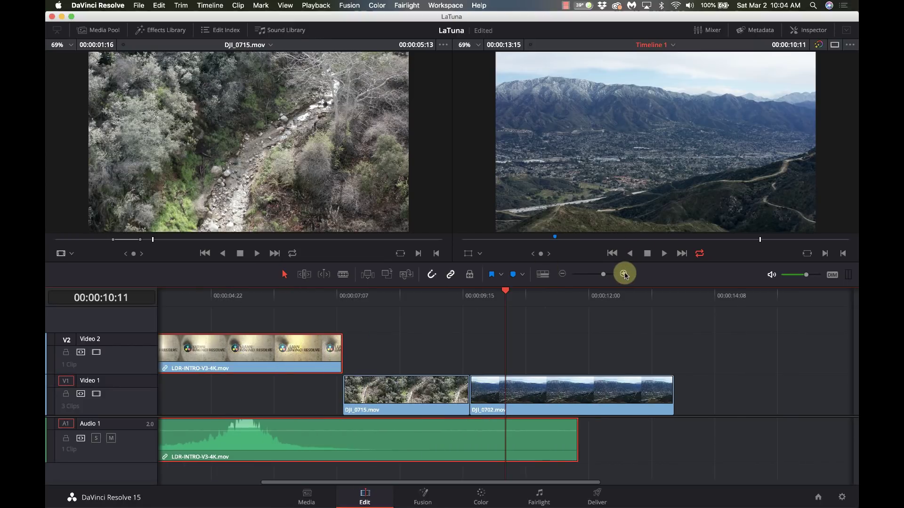
pyautogui.hscroll(-8, 464, 361)
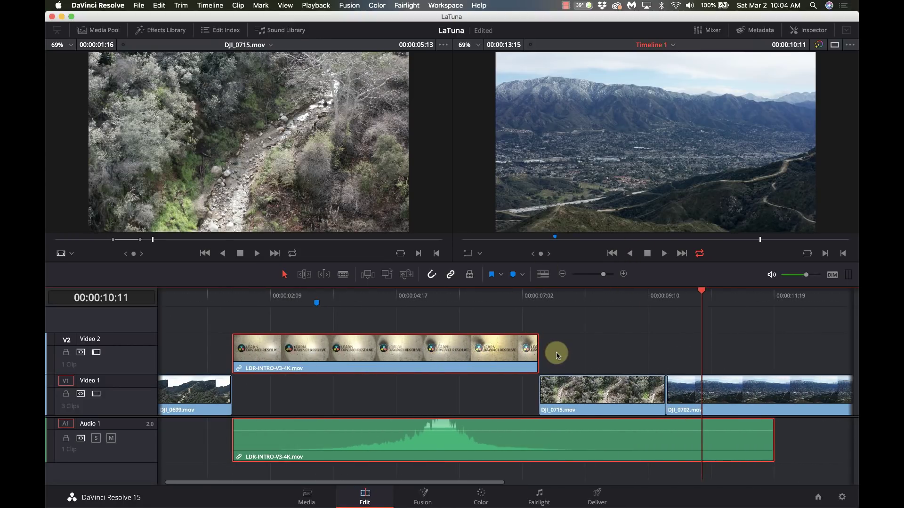
pyautogui.click(521, 296)
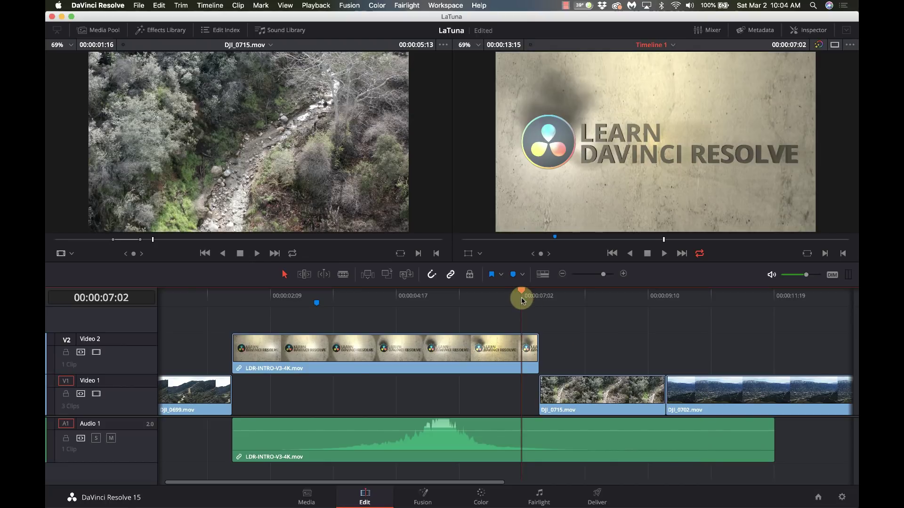
pyautogui.press('space')
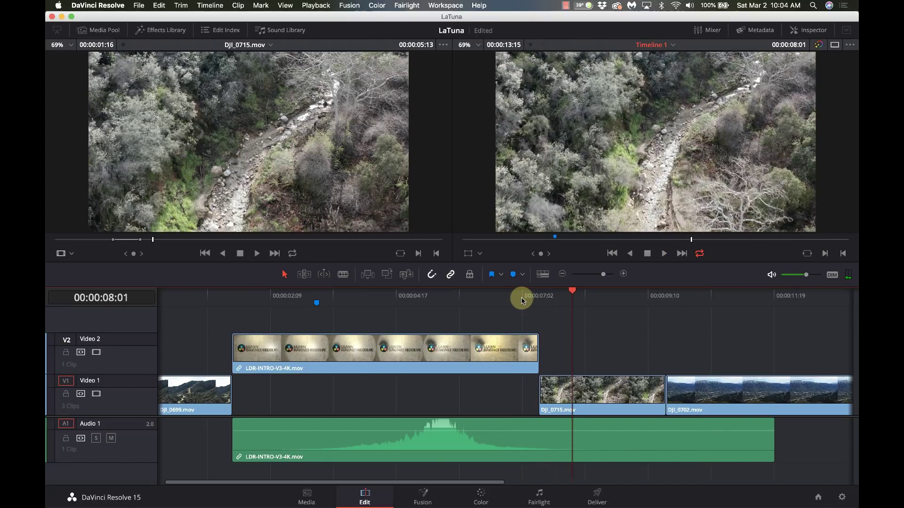
pyautogui.click(521, 300)
pyautogui.press('space')
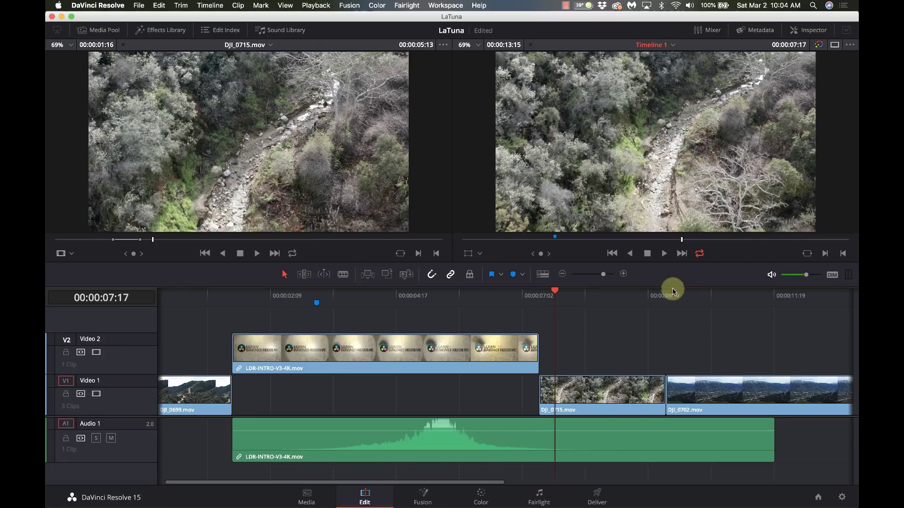
# Try the compact and first/last-frame clip views, then set the video clips to filmstrip thumbnails.
pyautogui.click(543, 274)
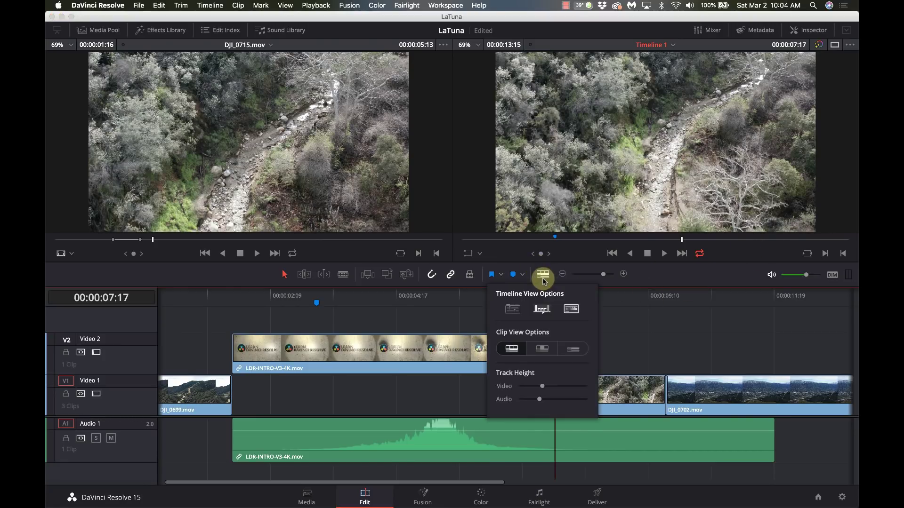
pyautogui.click(573, 348)
pyautogui.click(466, 376)
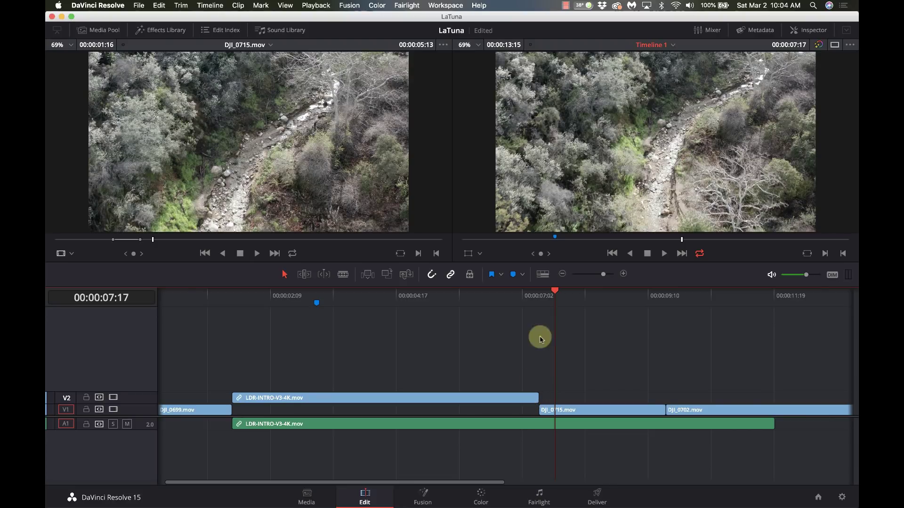
pyautogui.click(542, 275)
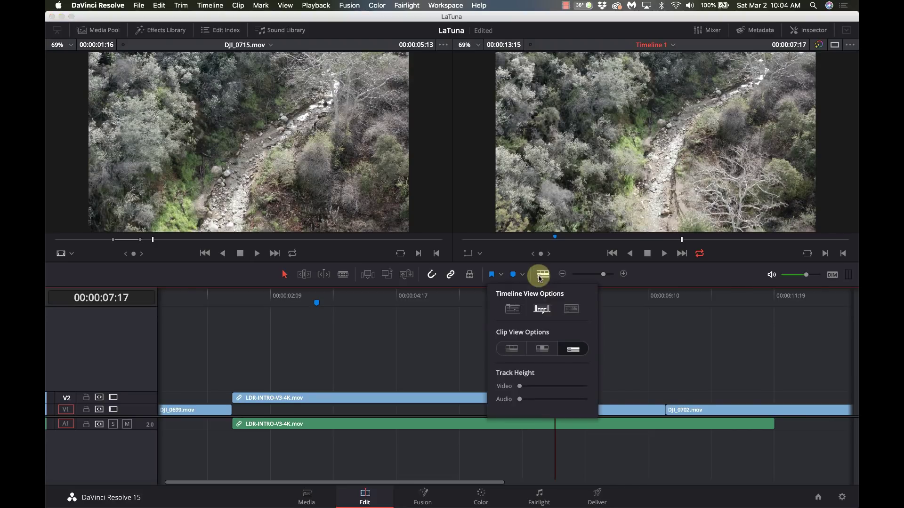
pyautogui.click(541, 348)
pyautogui.click(456, 343)
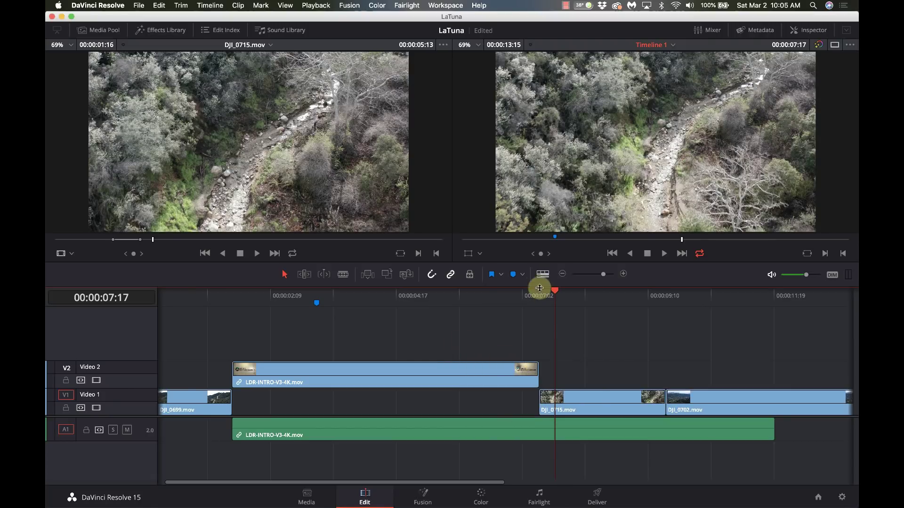
pyautogui.click(542, 274)
pyautogui.click(517, 348)
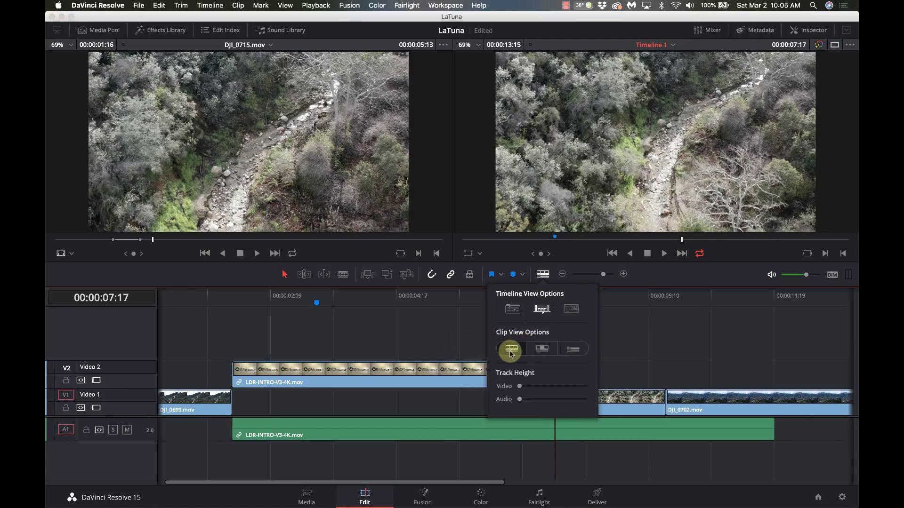
pyautogui.moveTo(520, 386); pyautogui.dragTo(557, 386)
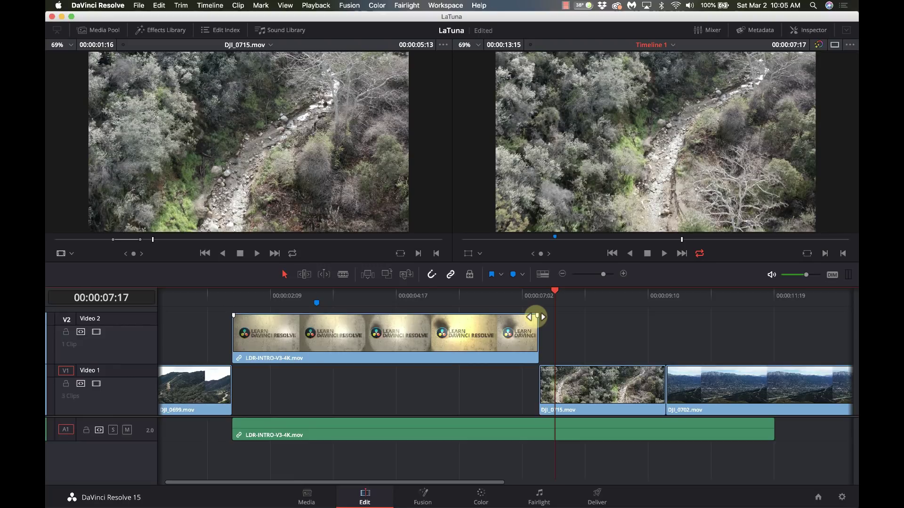
pyautogui.moveTo(536, 317); pyautogui.dragTo(525, 319)
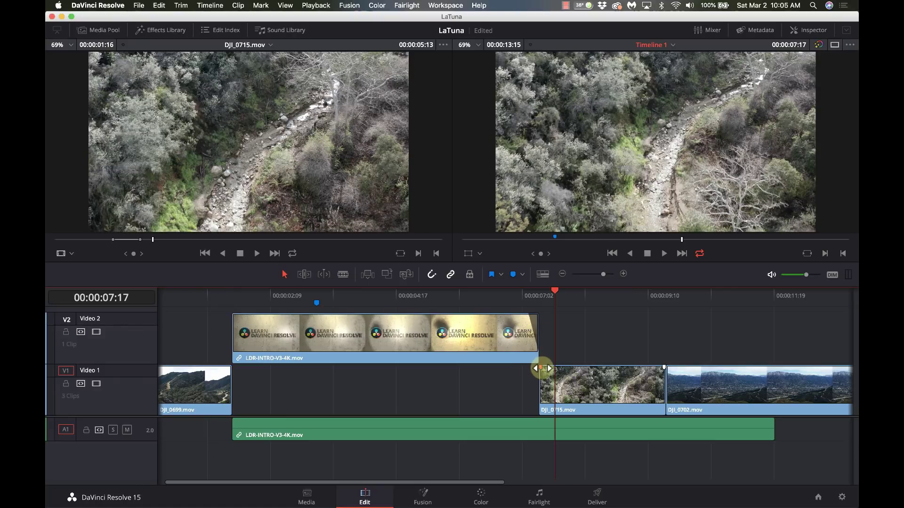
pyautogui.moveTo(541, 369); pyautogui.dragTo(553, 369)
pyautogui.moveTo(610, 313); pyautogui.dragTo(732, 381)
pyautogui.click(527, 294)
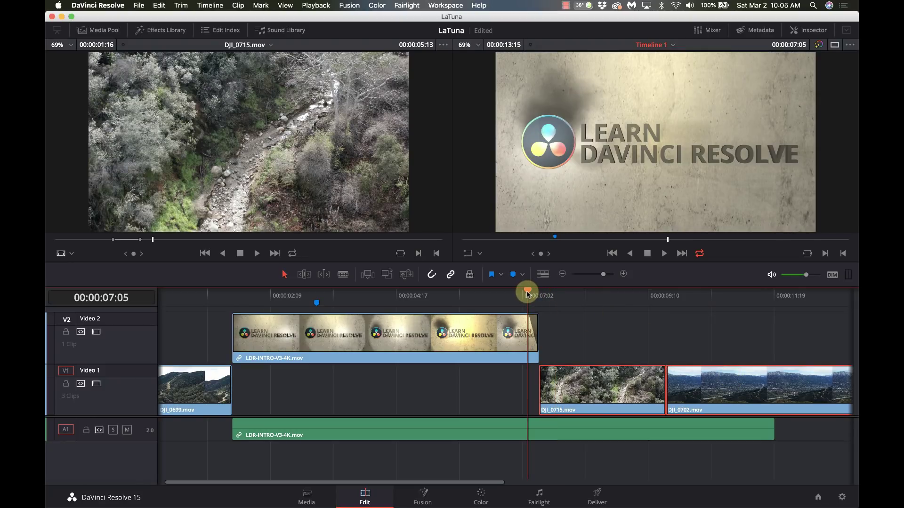
pyautogui.moveTo(584, 393); pyautogui.dragTo(567, 398)
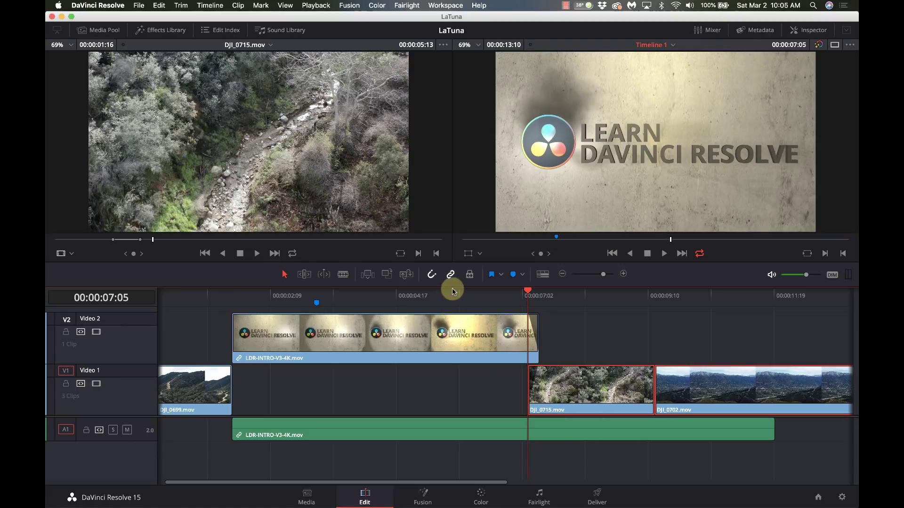
pyautogui.moveTo(451, 290); pyautogui.dragTo(449, 308)
pyautogui.press('m')
pyautogui.press('space')
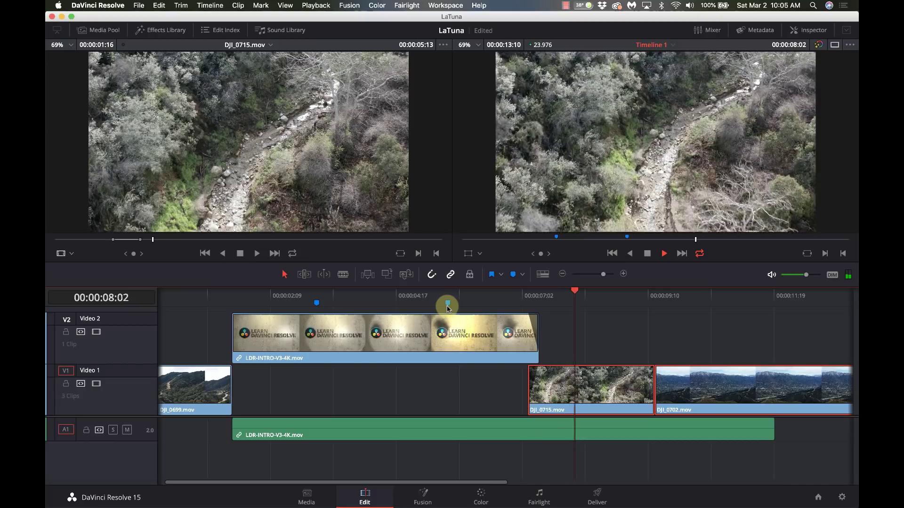
pyautogui.press('space')
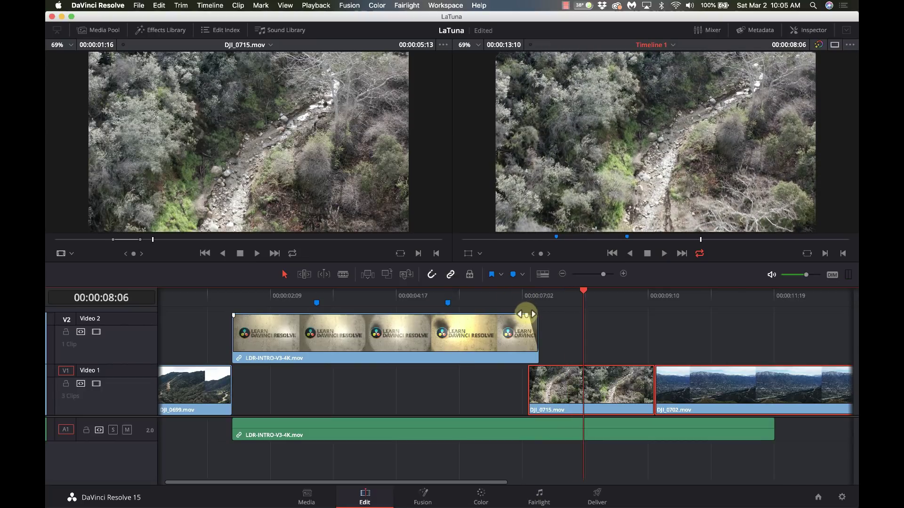
pyautogui.moveTo(526, 314); pyautogui.dragTo(549, 366)
pyautogui.click(478, 297)
pyautogui.press('space')
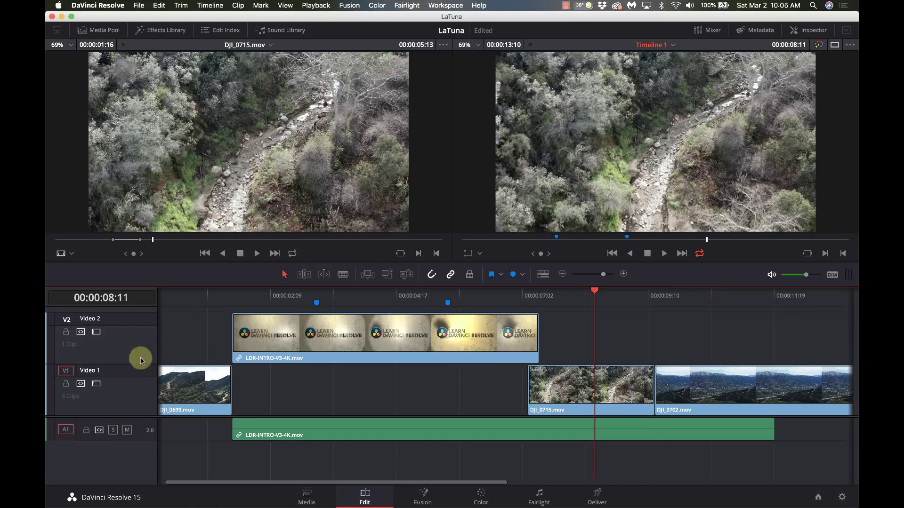
# Drag Cross Dissolves from Video Transitions onto the intro clip's end and DJI_0715's start.
pyautogui.click(178, 31)
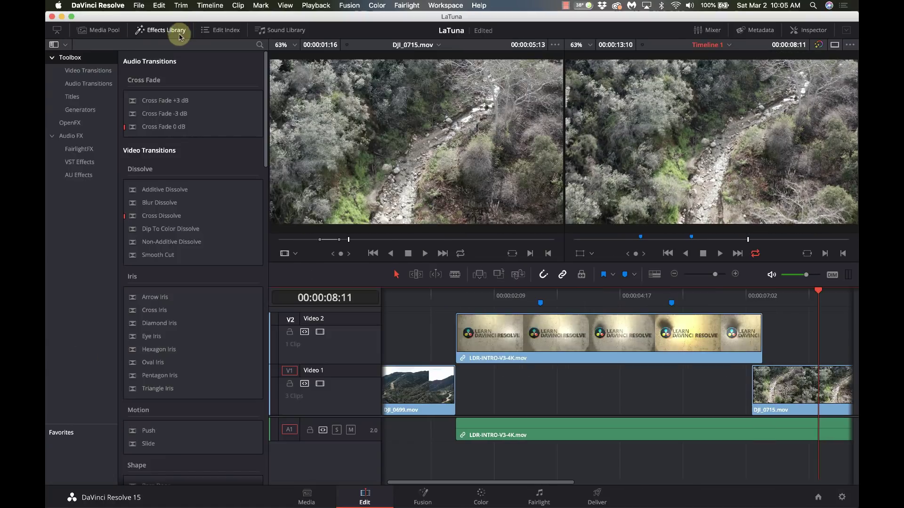
pyautogui.click(92, 74)
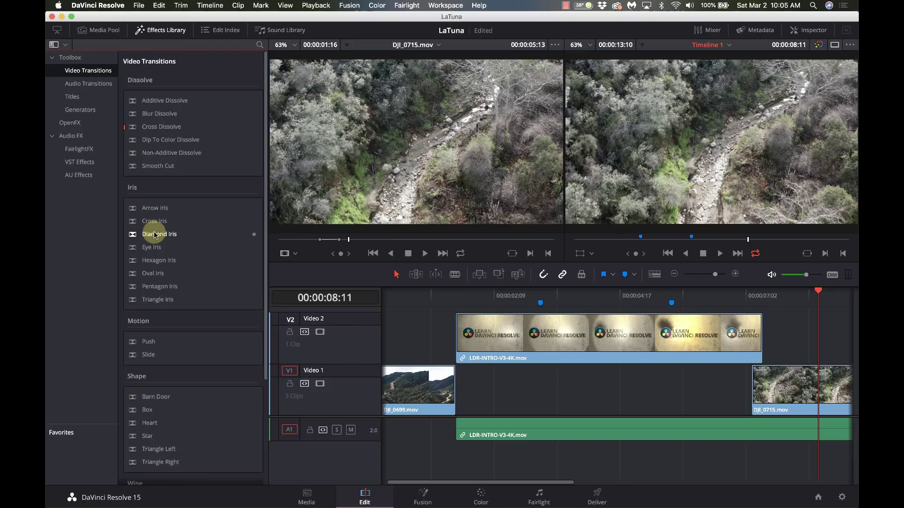
pyautogui.moveTo(161, 128); pyautogui.dragTo(758, 346)
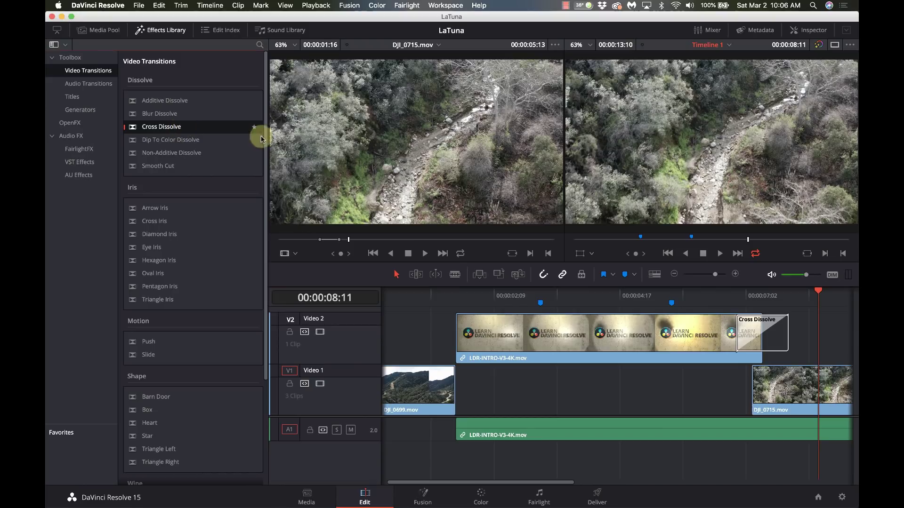
pyautogui.moveTo(259, 129); pyautogui.dragTo(774, 395)
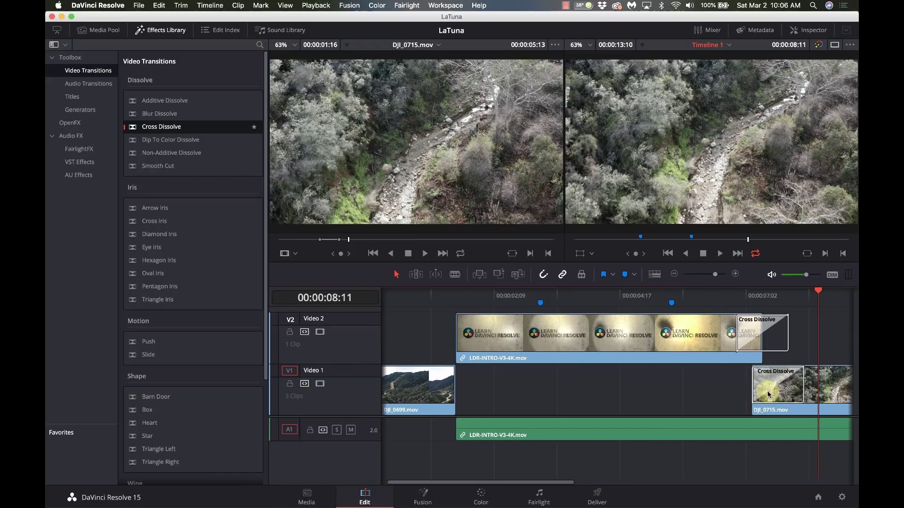
# Play from the intro logo through the new dissolves, then select the DJI_0715 clip.
pyautogui.click(650, 397)
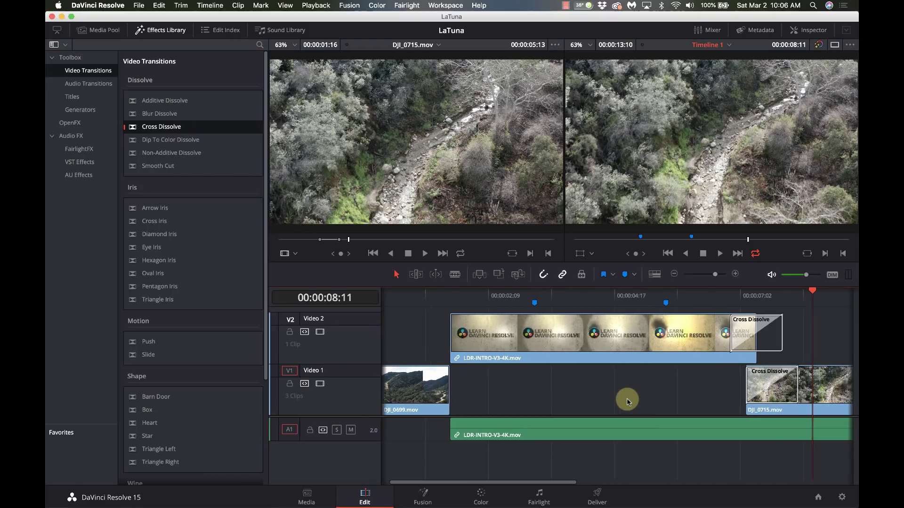
pyautogui.hscroll(5, 621, 365)
pyautogui.click(600, 301)
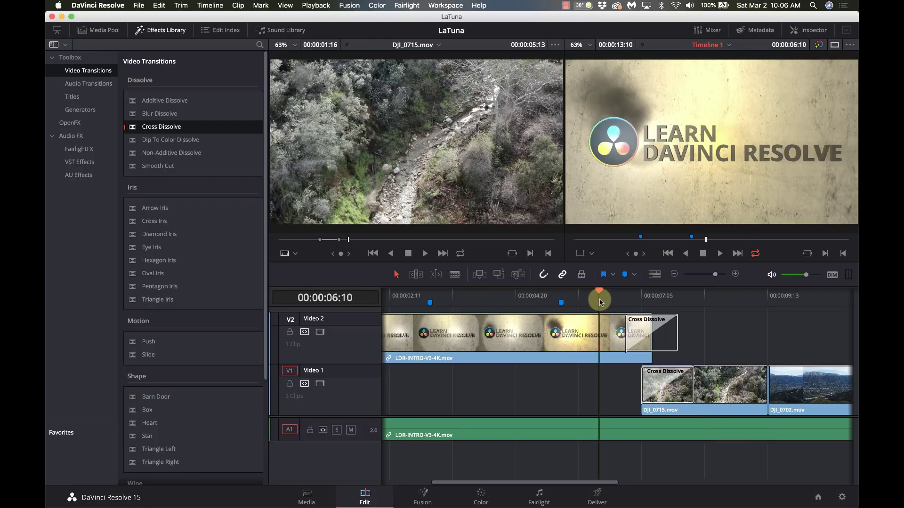
pyautogui.press('space')
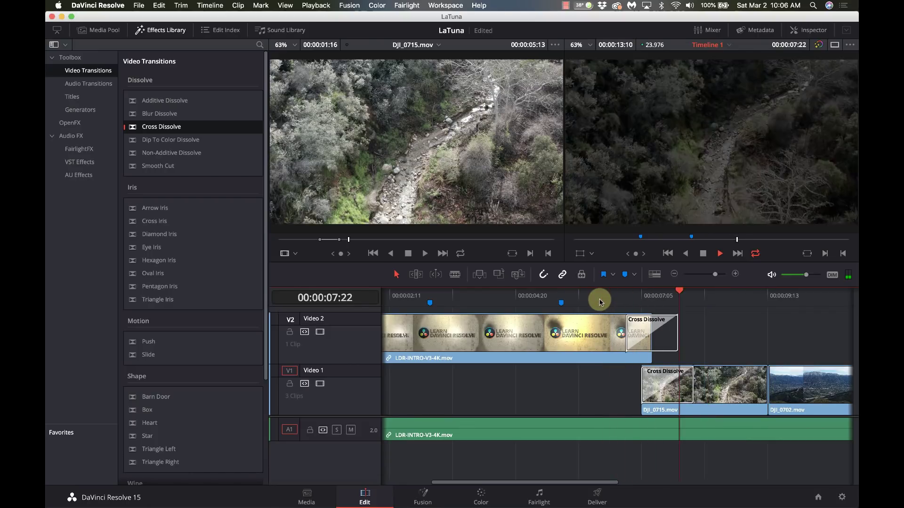
pyautogui.press('space')
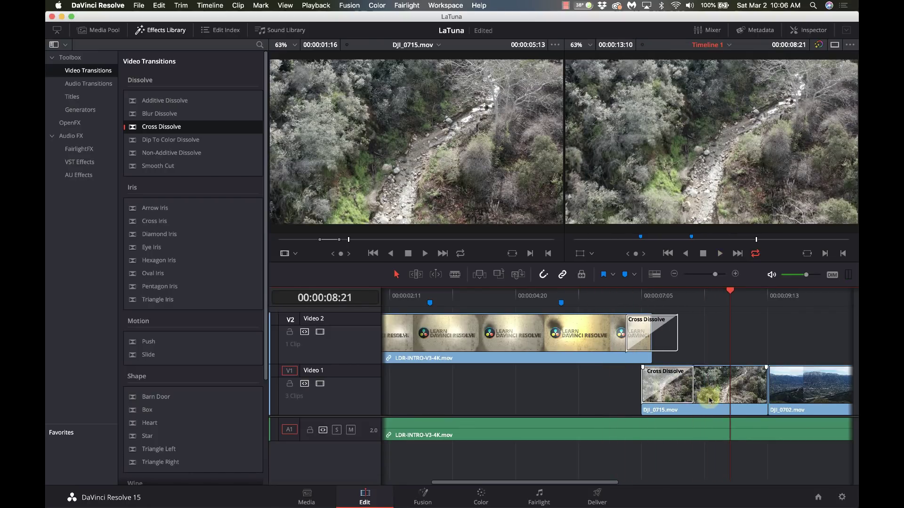
pyautogui.click(711, 393)
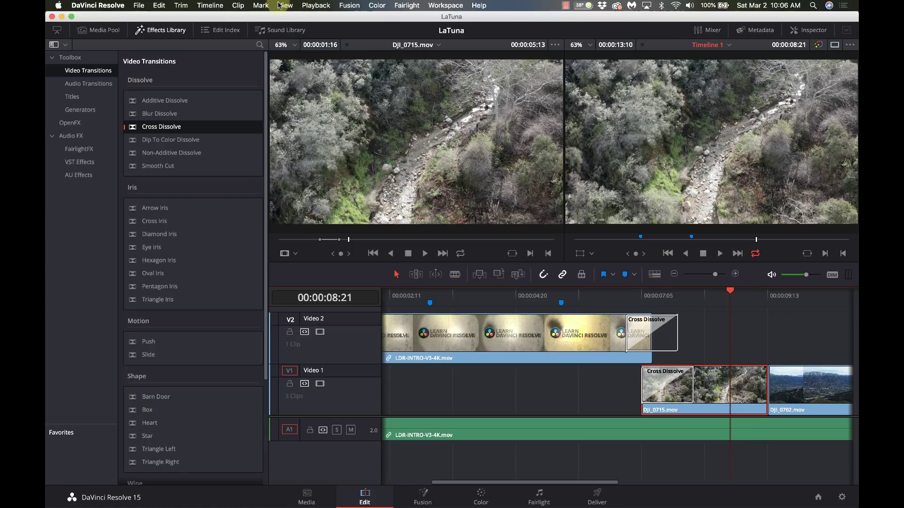
# Set Playback > Render Cache to User.
pyautogui.click(315, 5)
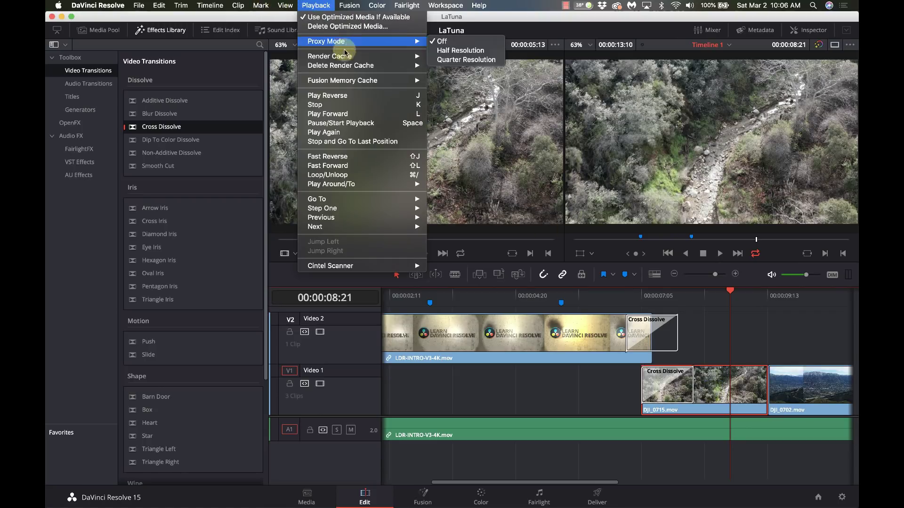
pyautogui.moveTo(343, 57)
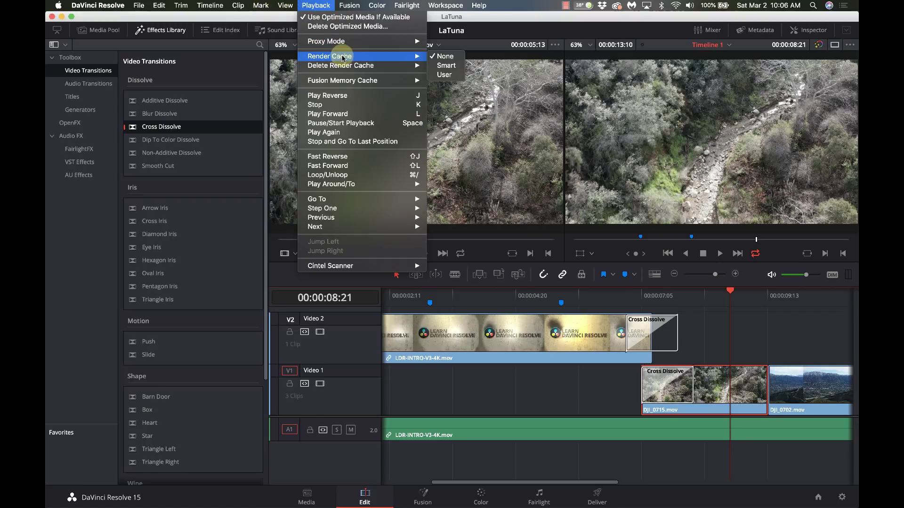
pyautogui.click(451, 74)
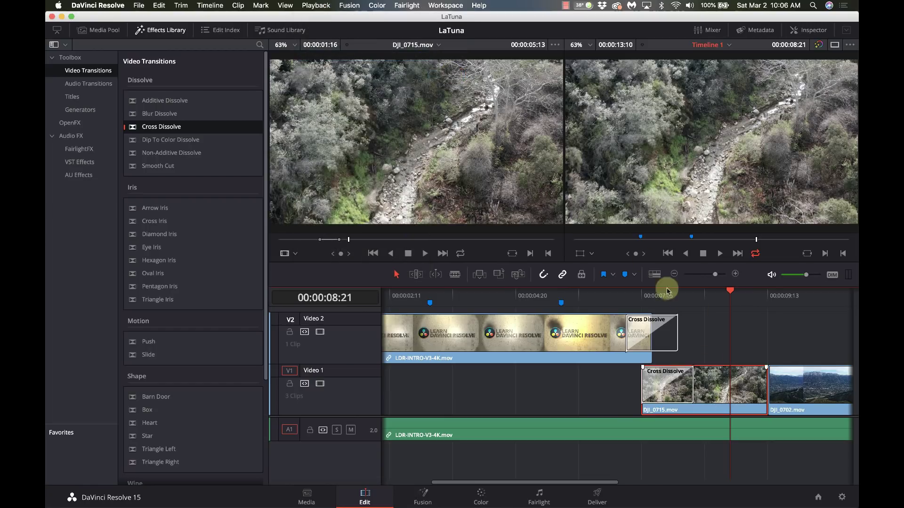
# Turn on Render Cache Color Output for DJI_0715 and the LDR-INTRO logo clip.
pyautogui.click(238, 5)
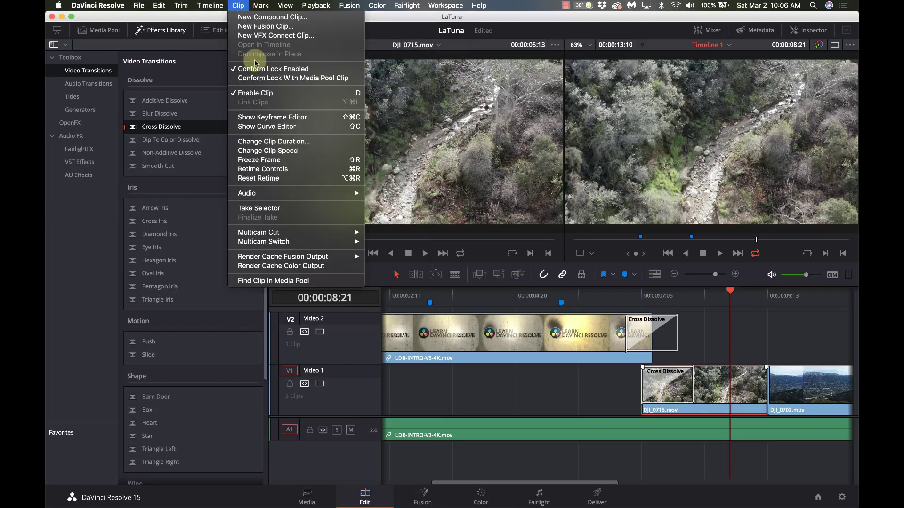
pyautogui.click(323, 267)
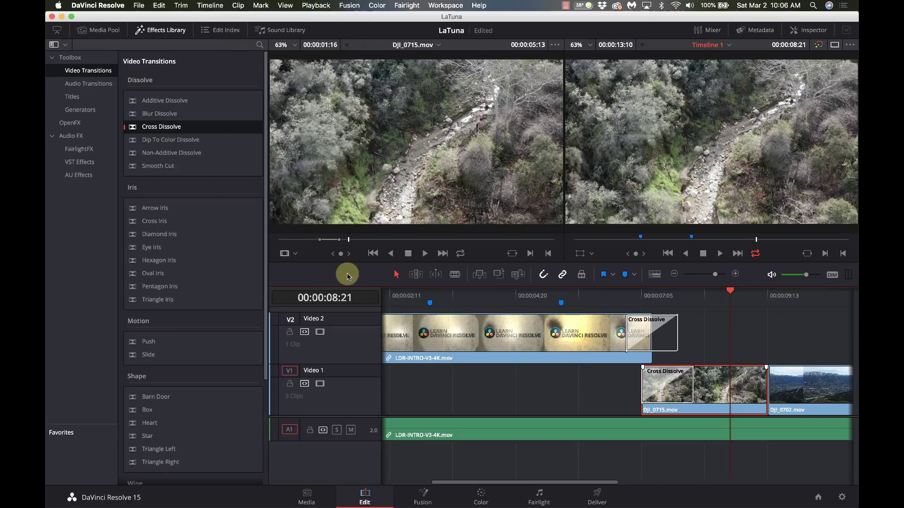
pyautogui.click(518, 333)
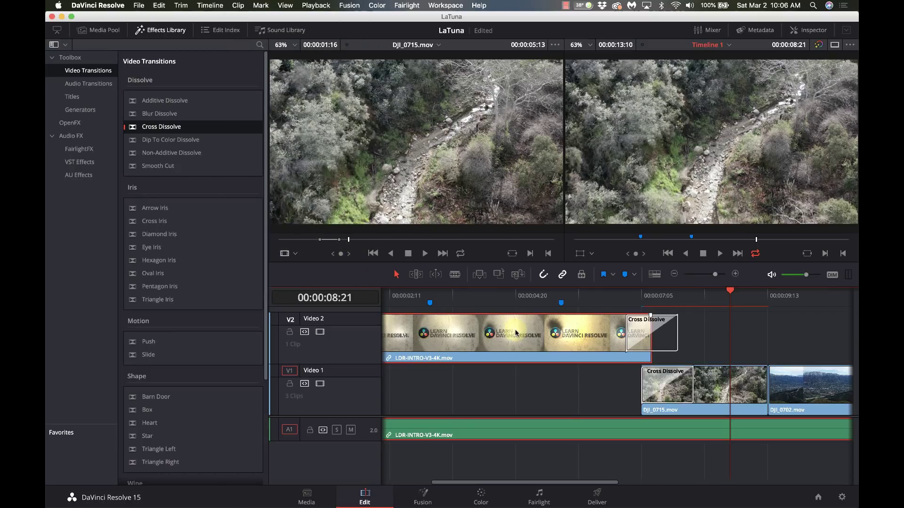
pyautogui.click(238, 5)
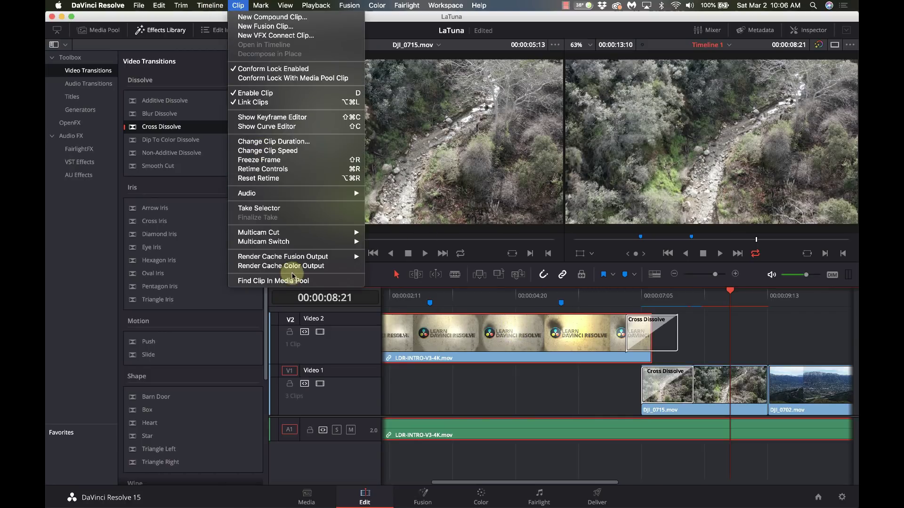
pyautogui.click(297, 265)
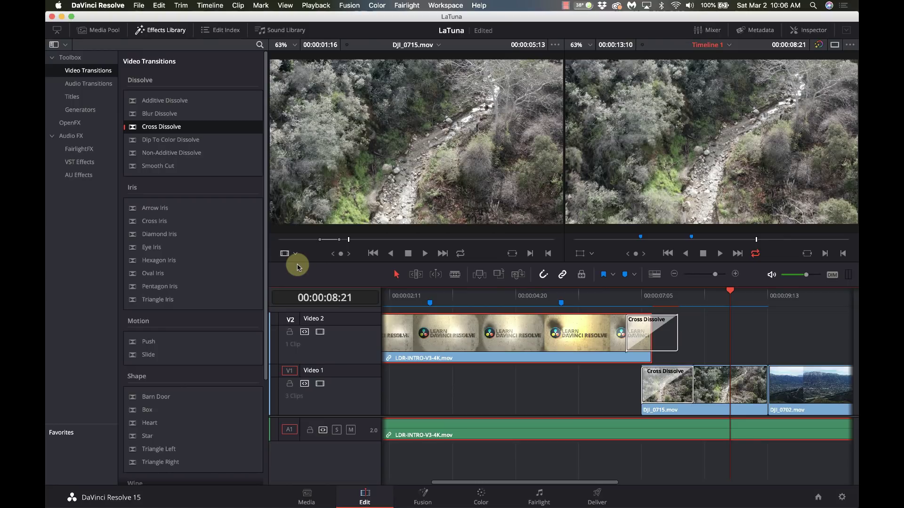
pyautogui.click(674, 275)
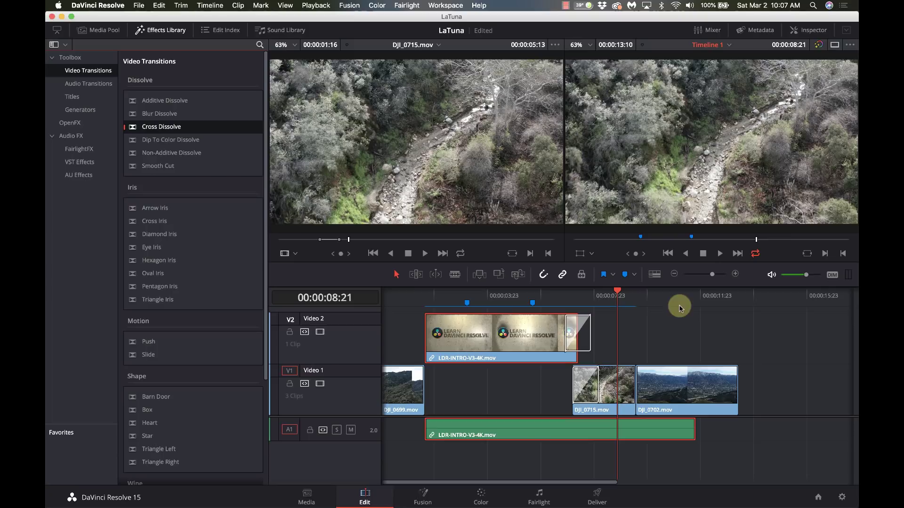
pyautogui.click(556, 297)
pyautogui.press('space')
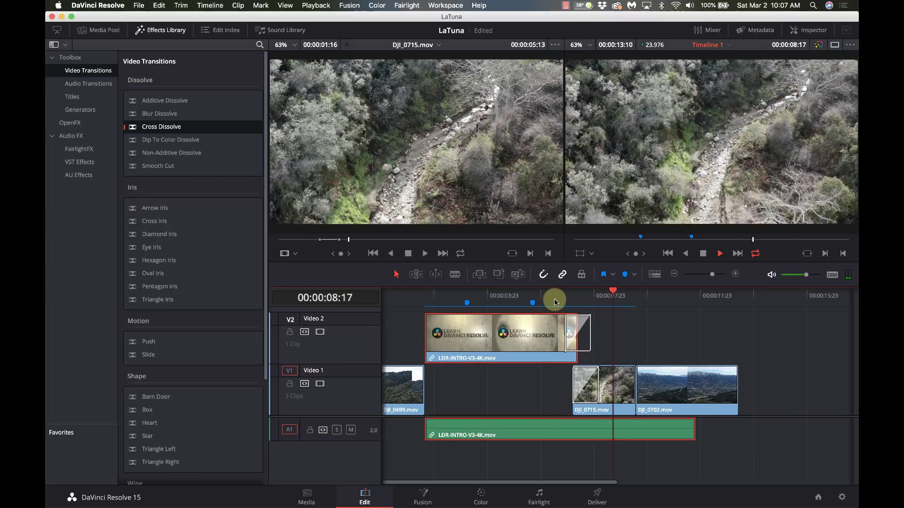
pyautogui.press('space')
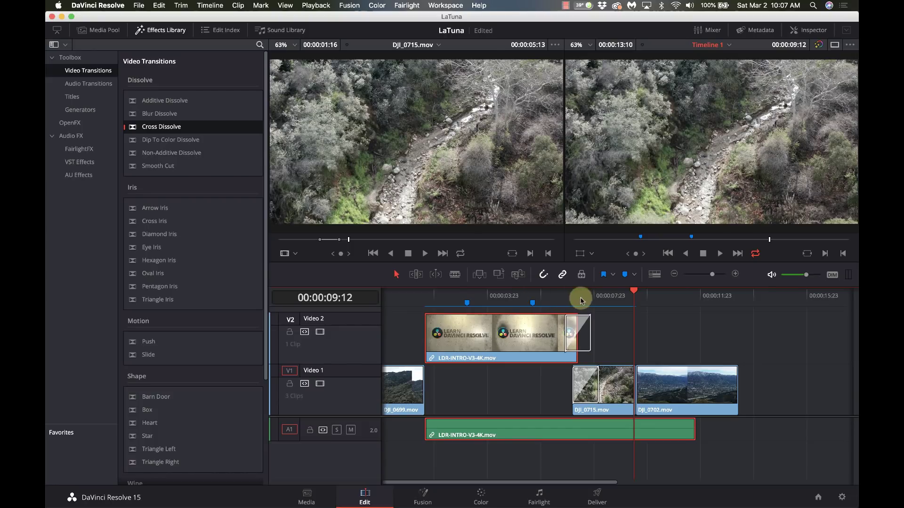
pyautogui.click(581, 340)
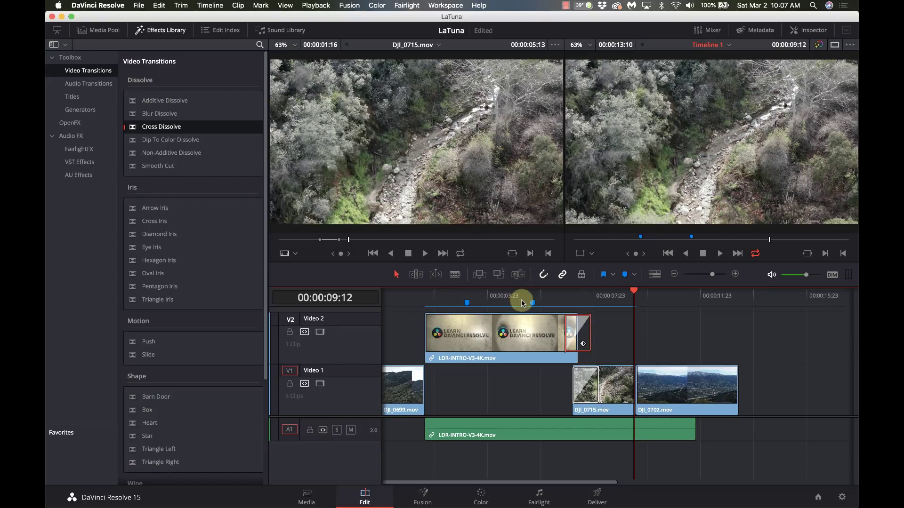